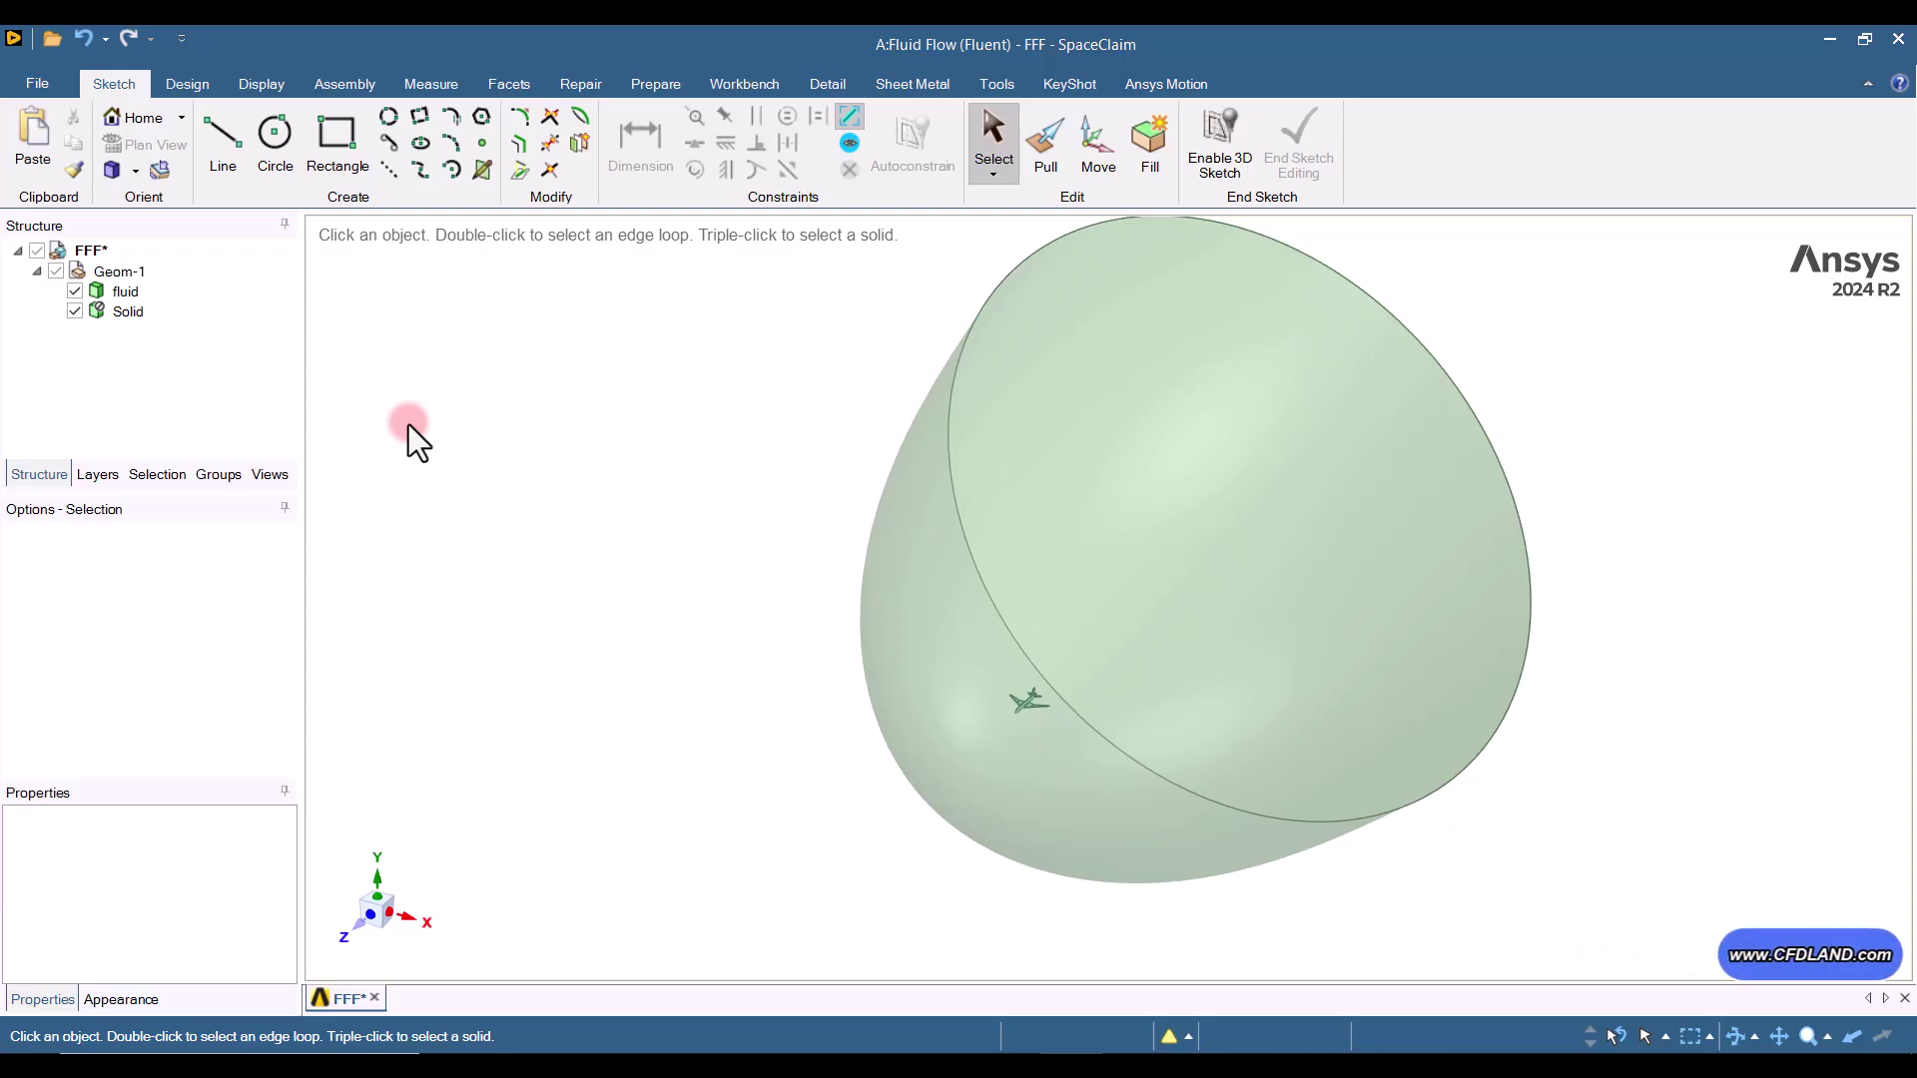
- Hide the fluid body and zoom to fit the airplane in view
{"action": "left_click", "coordinate": [76, 293]}
{"action": "left_click", "coordinate": [122, 193]}
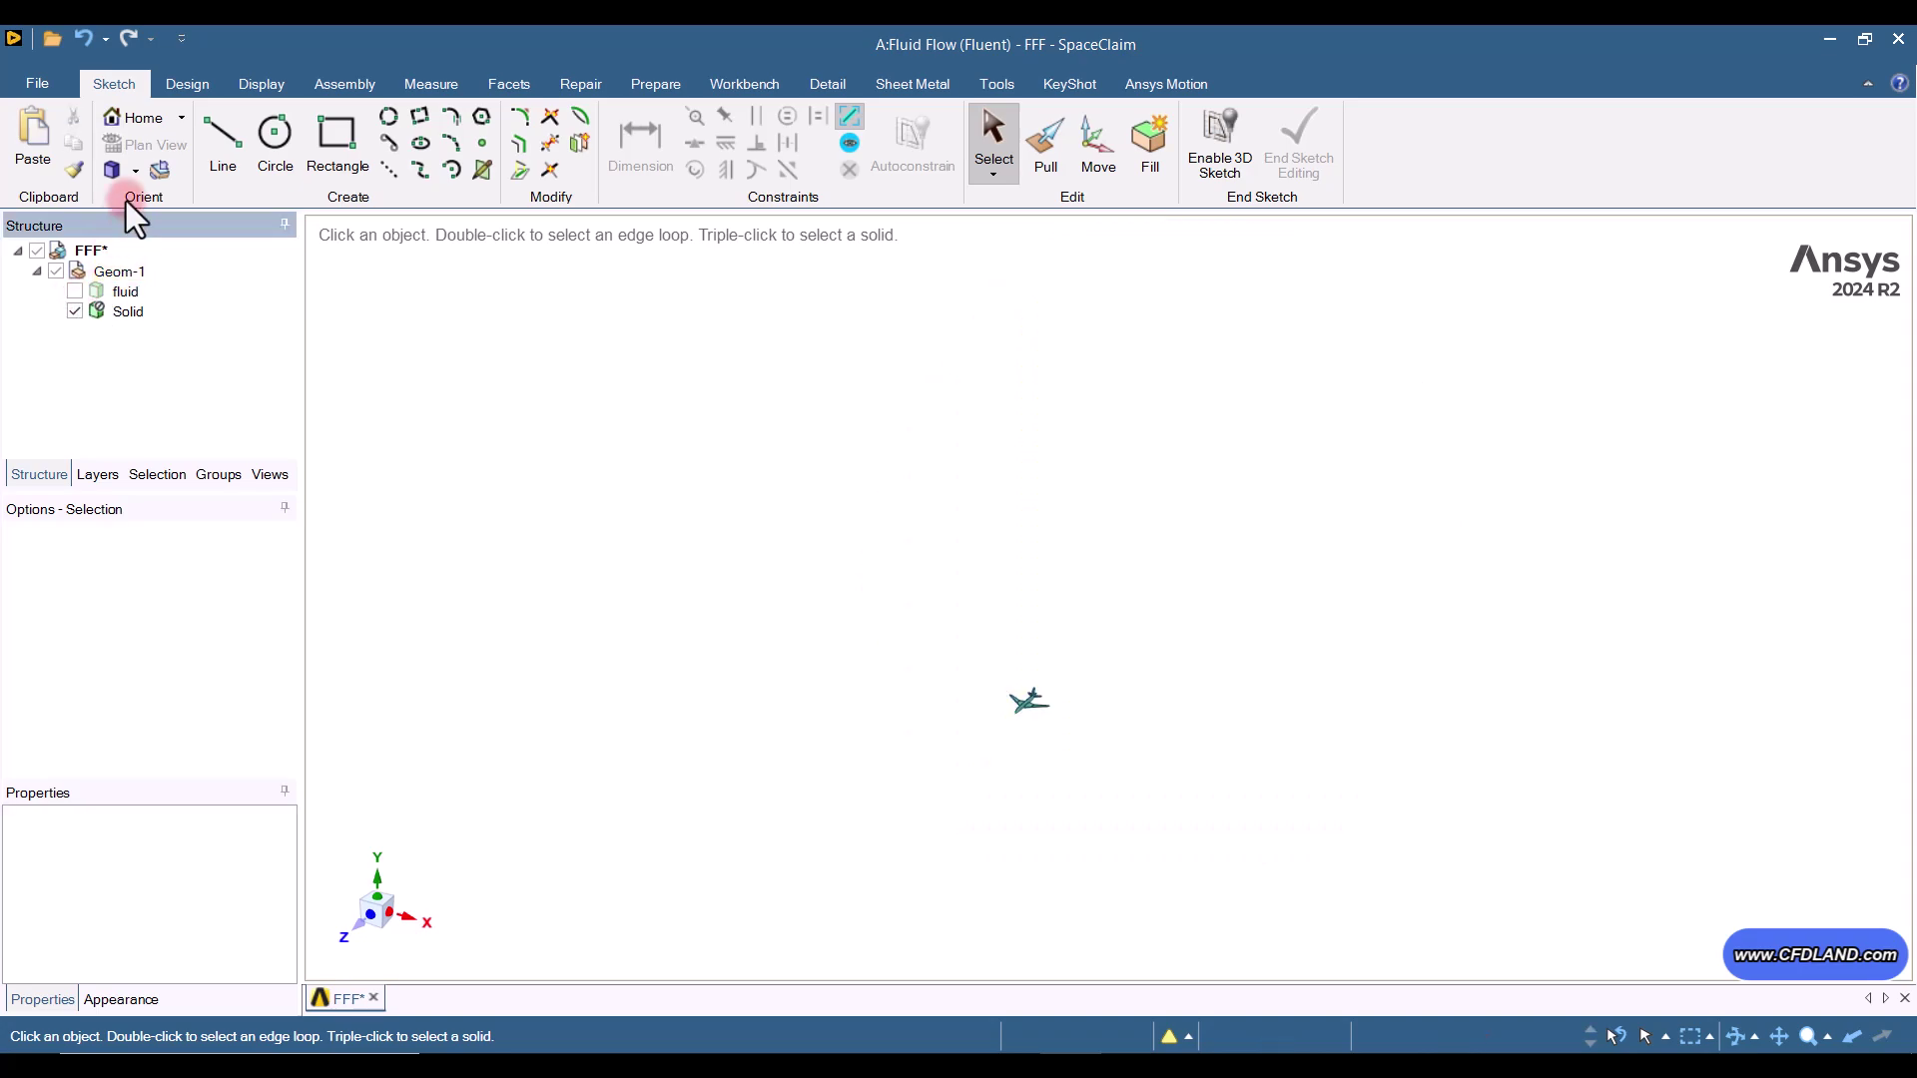
{"action": "left_click", "coordinate": [753, 678]}
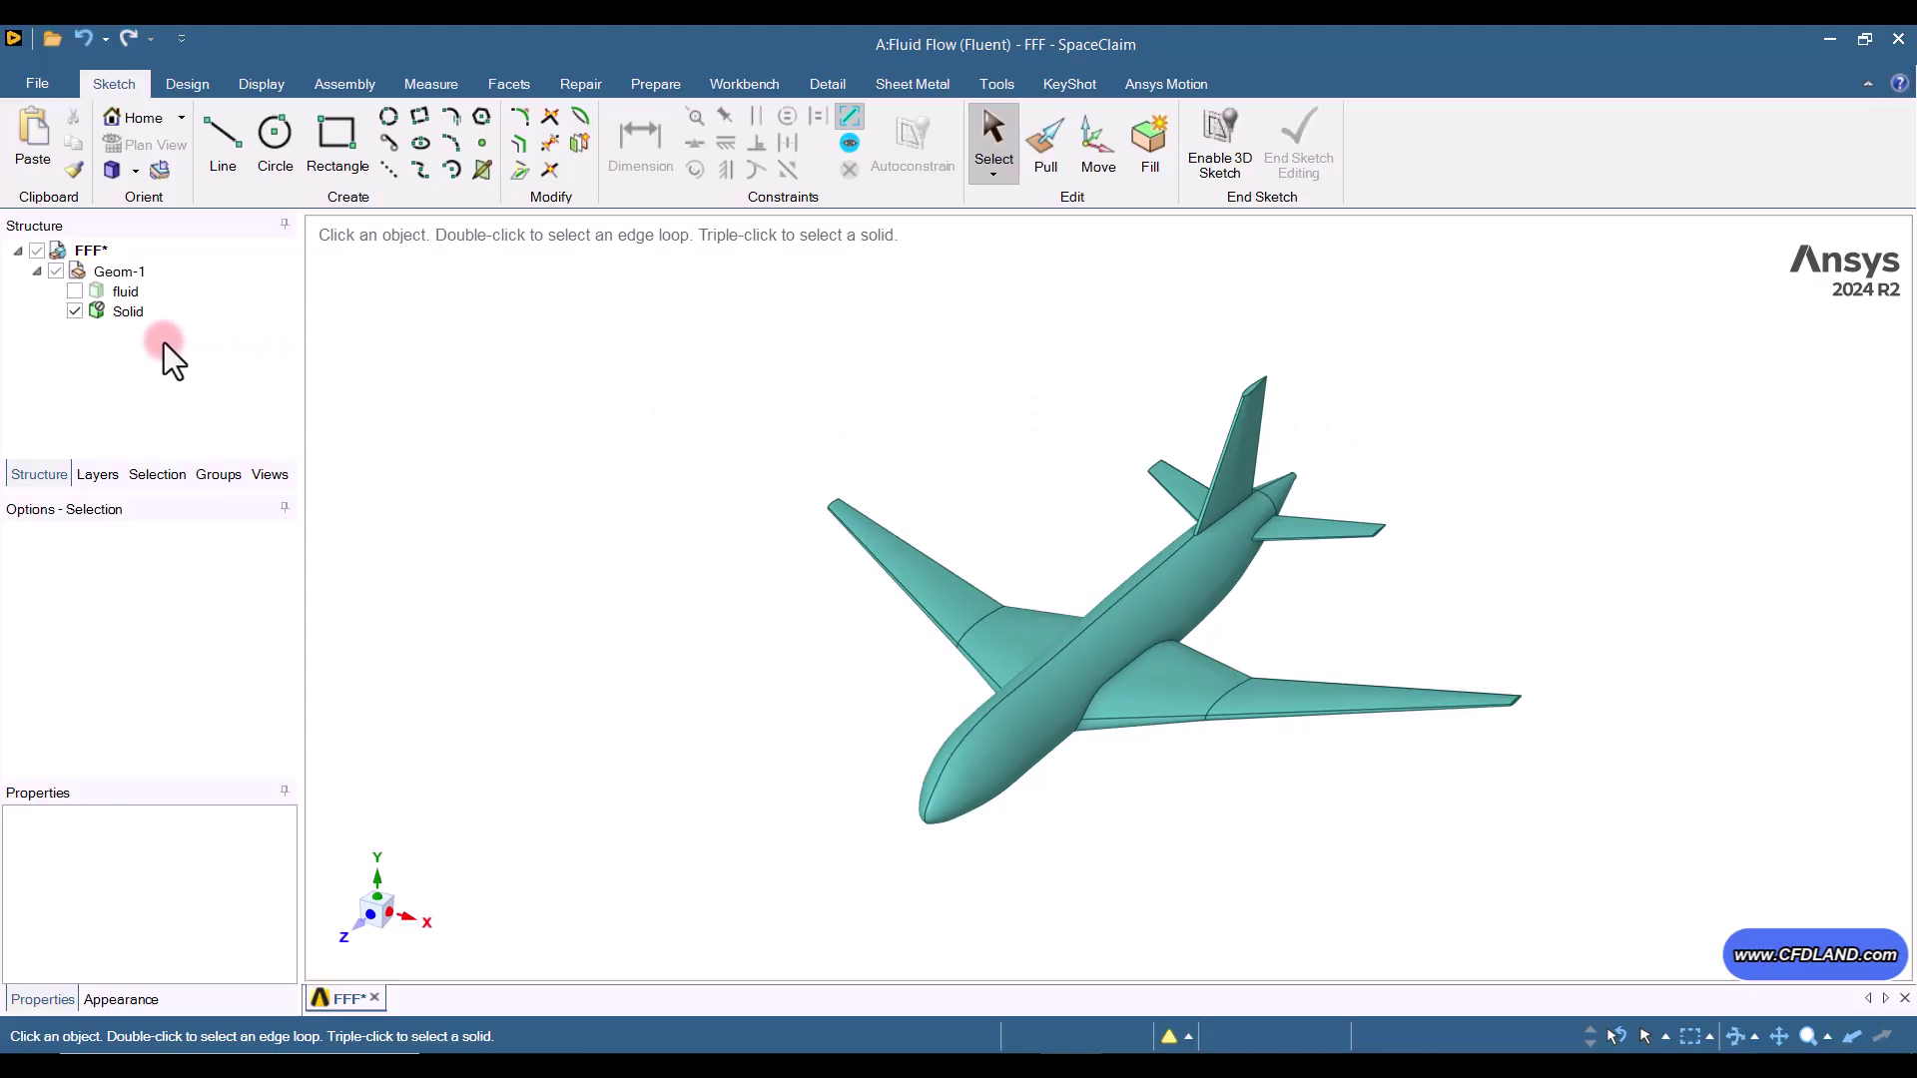
- Show the fluid enclosure again and view it isometrically, orbiting and zooming around it
{"action": "left_click", "coordinate": [74, 290]}
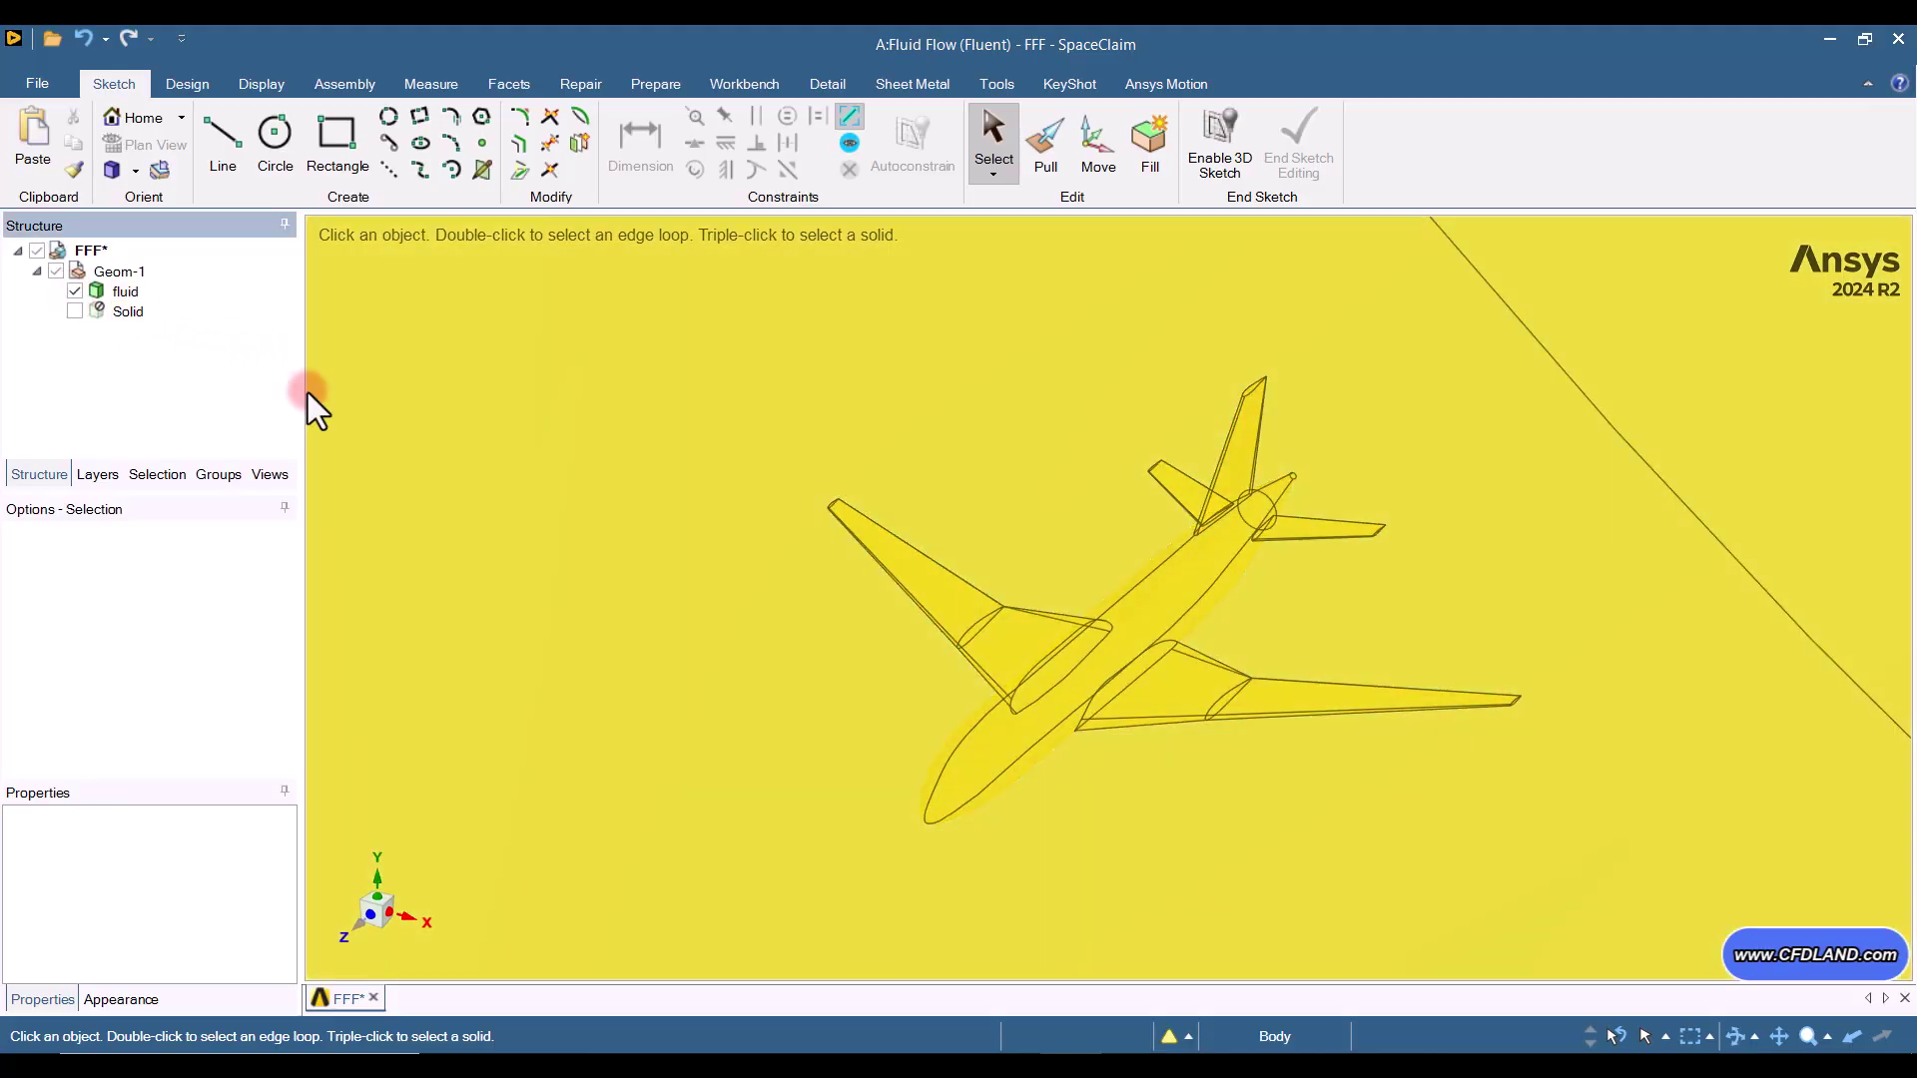
{"action": "scroll", "coordinate": [807, 543], "scroll_direction": "down", "scroll_amount": 6}
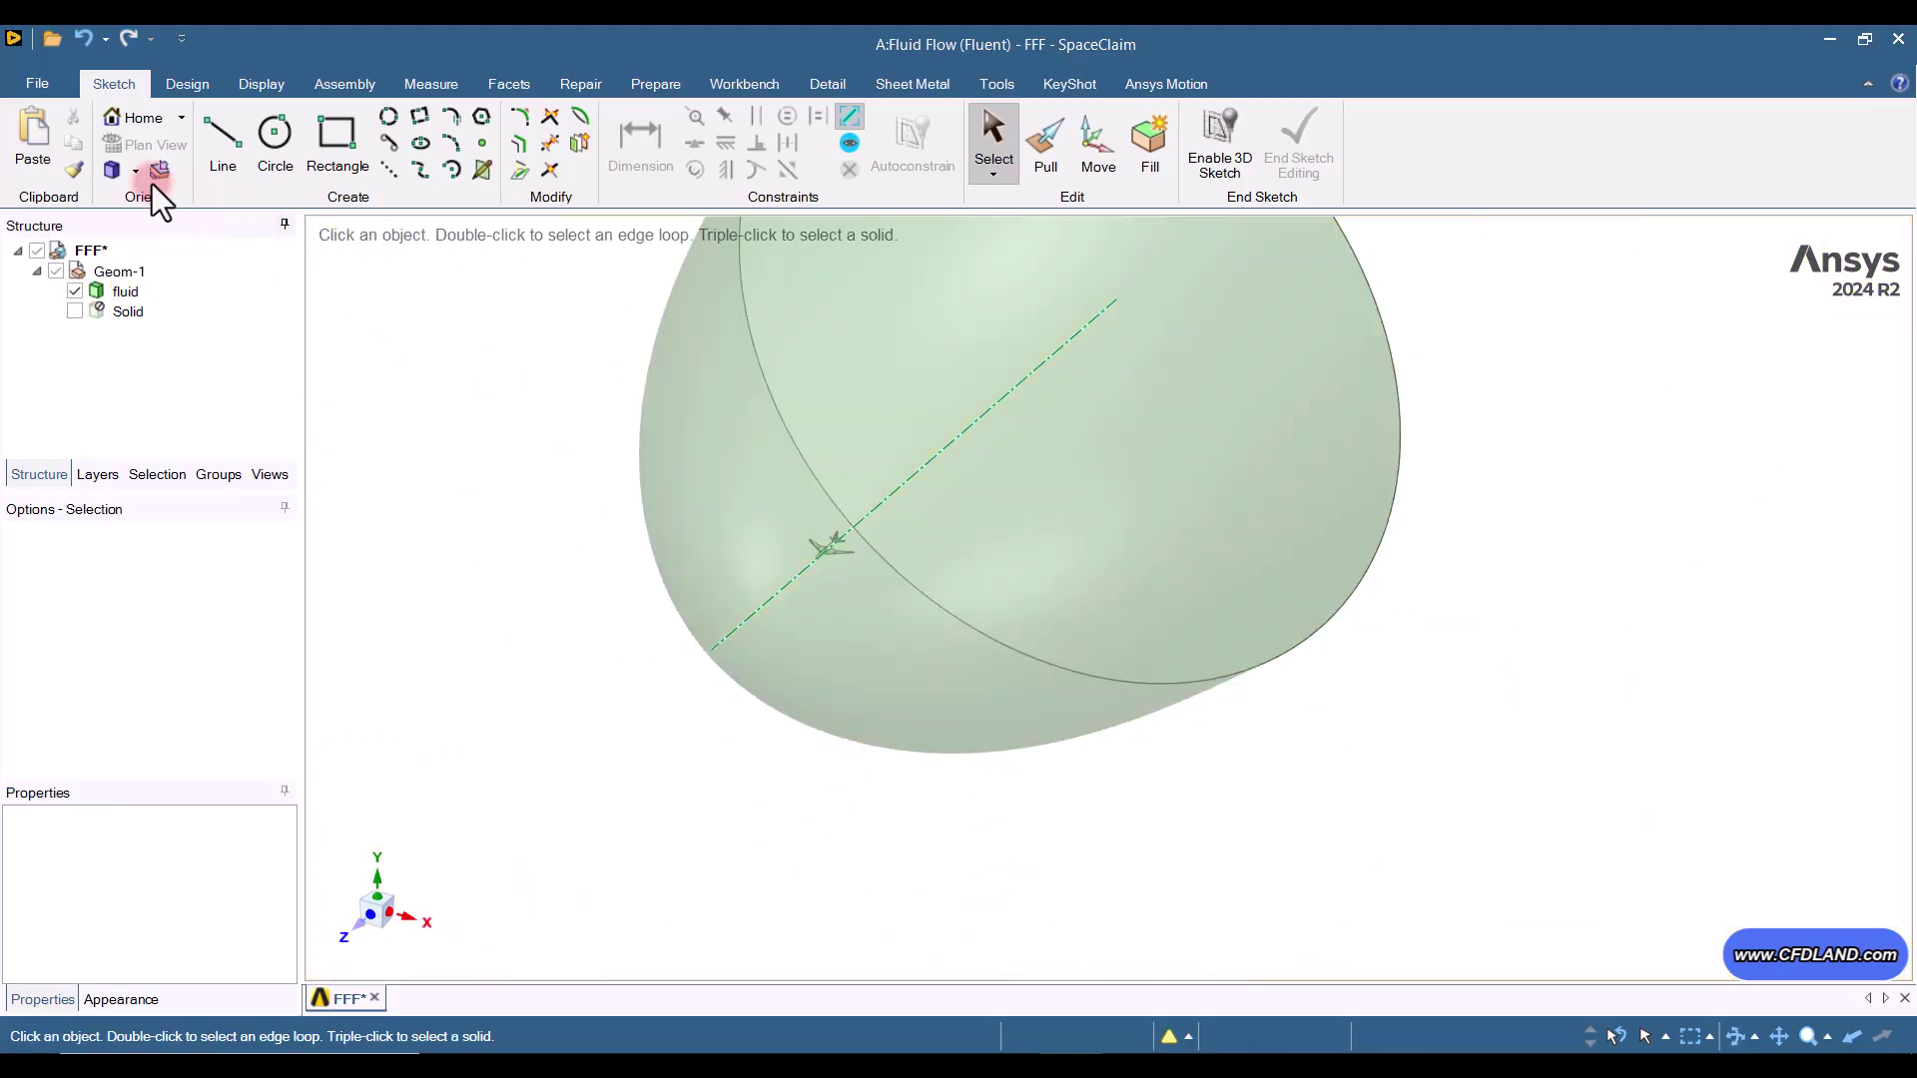
{"action": "left_click", "coordinate": [110, 169]}
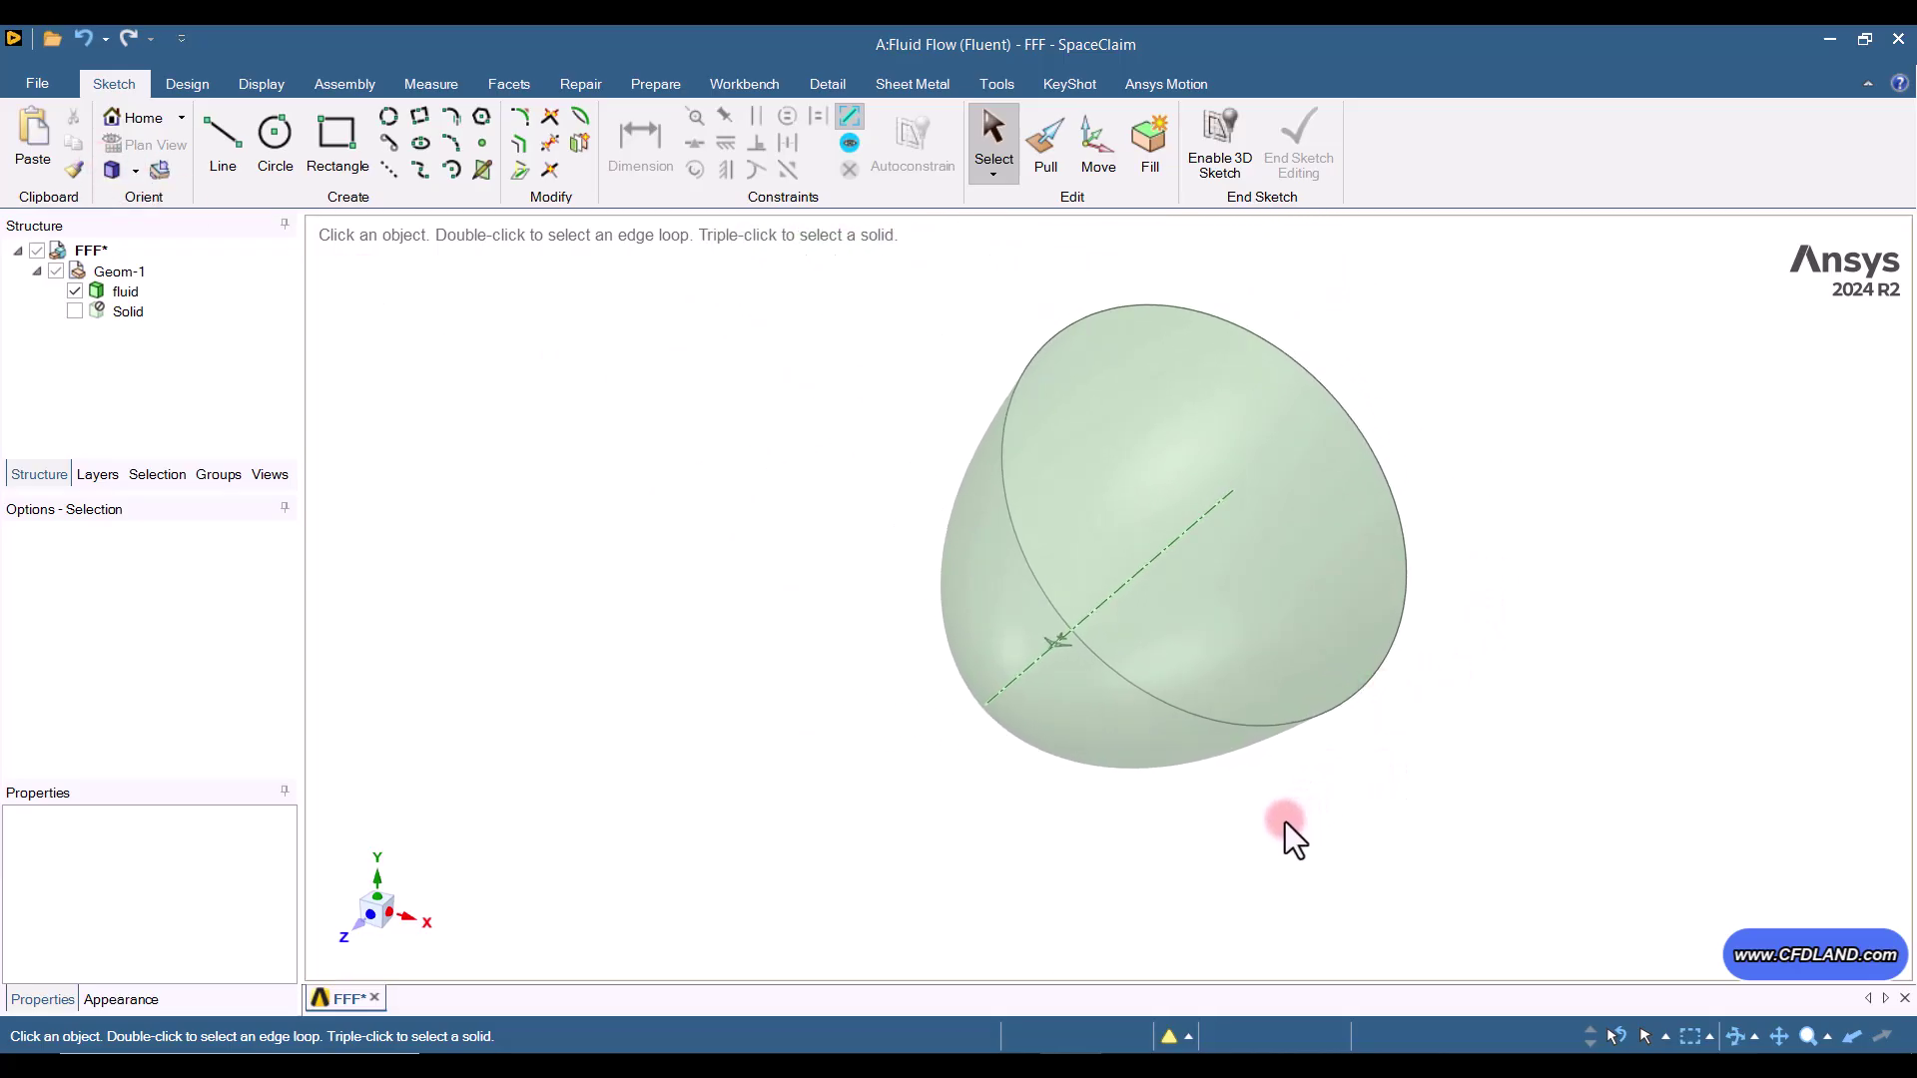
{"action": "middle_click_drag", "start_coordinate": [1238, 749], "coordinate": [1158, 749]}
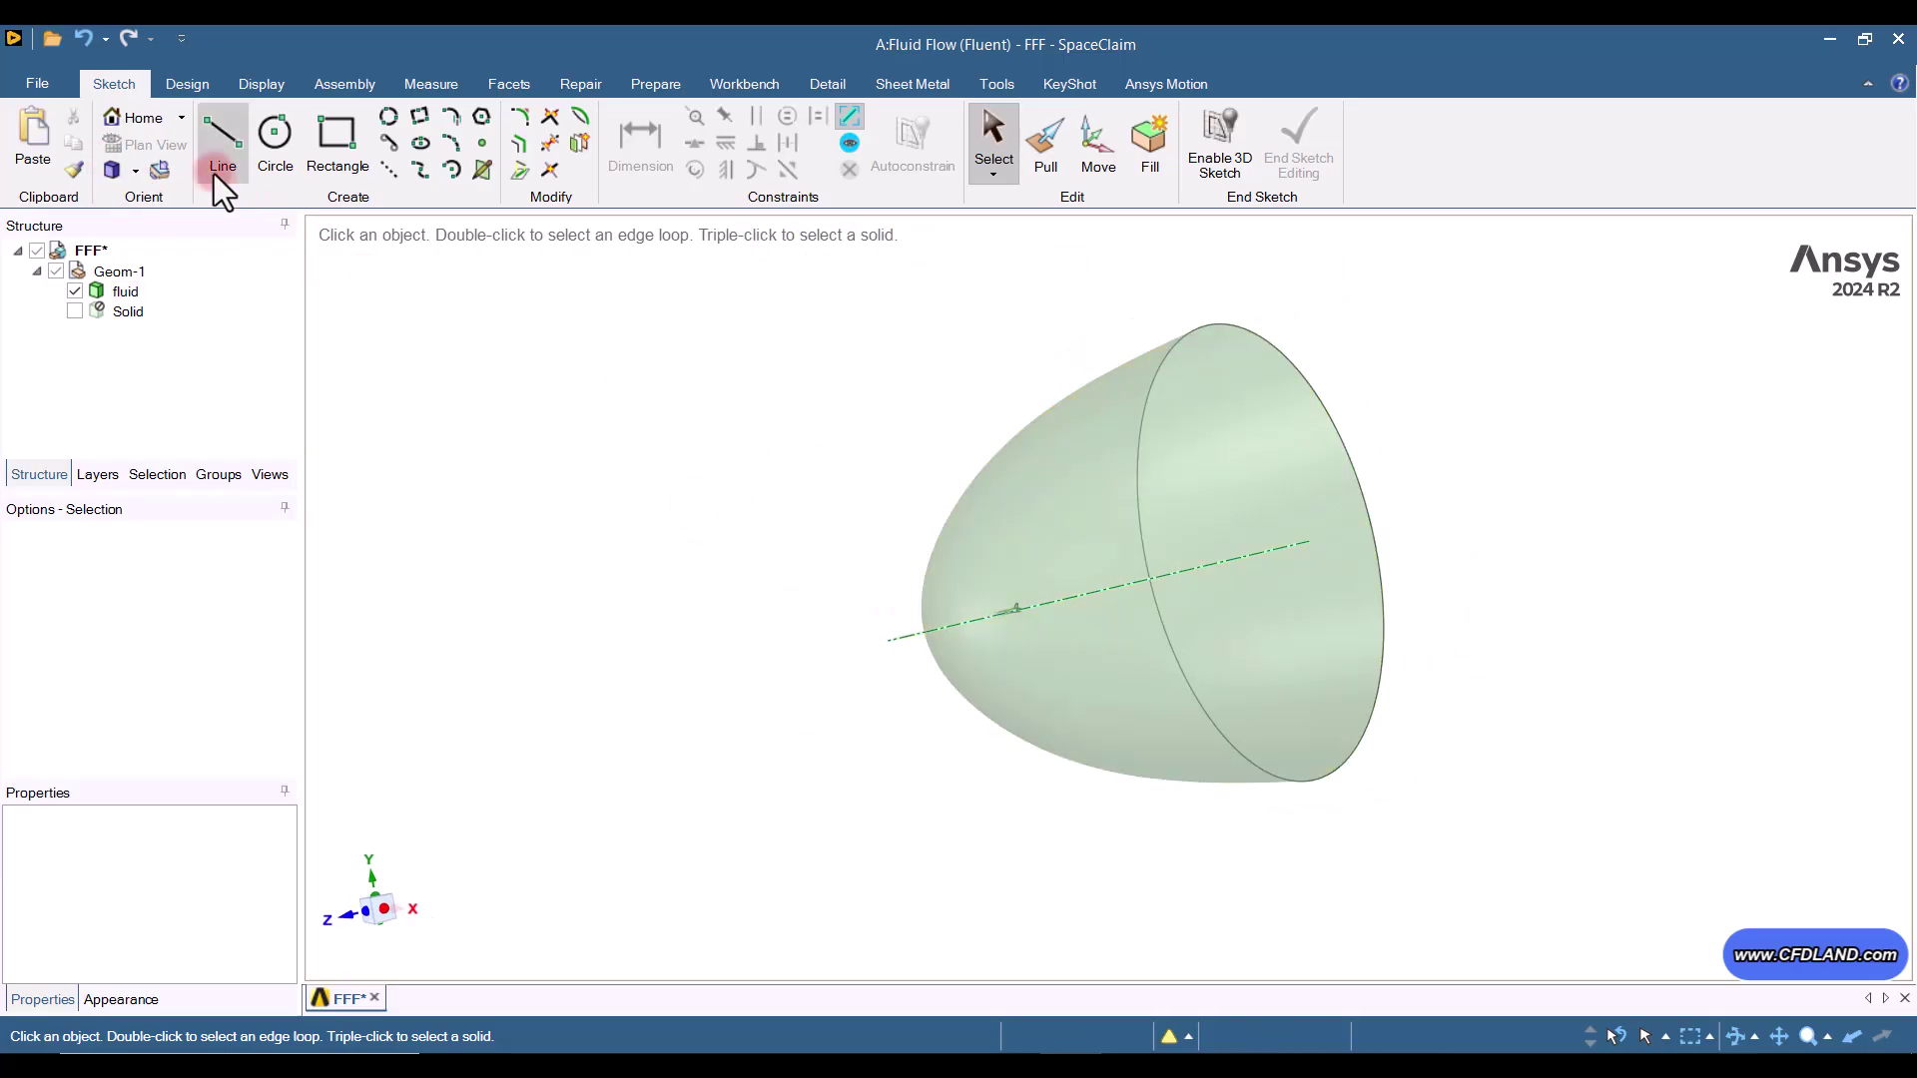
{"action": "left_click", "coordinate": [122, 179]}
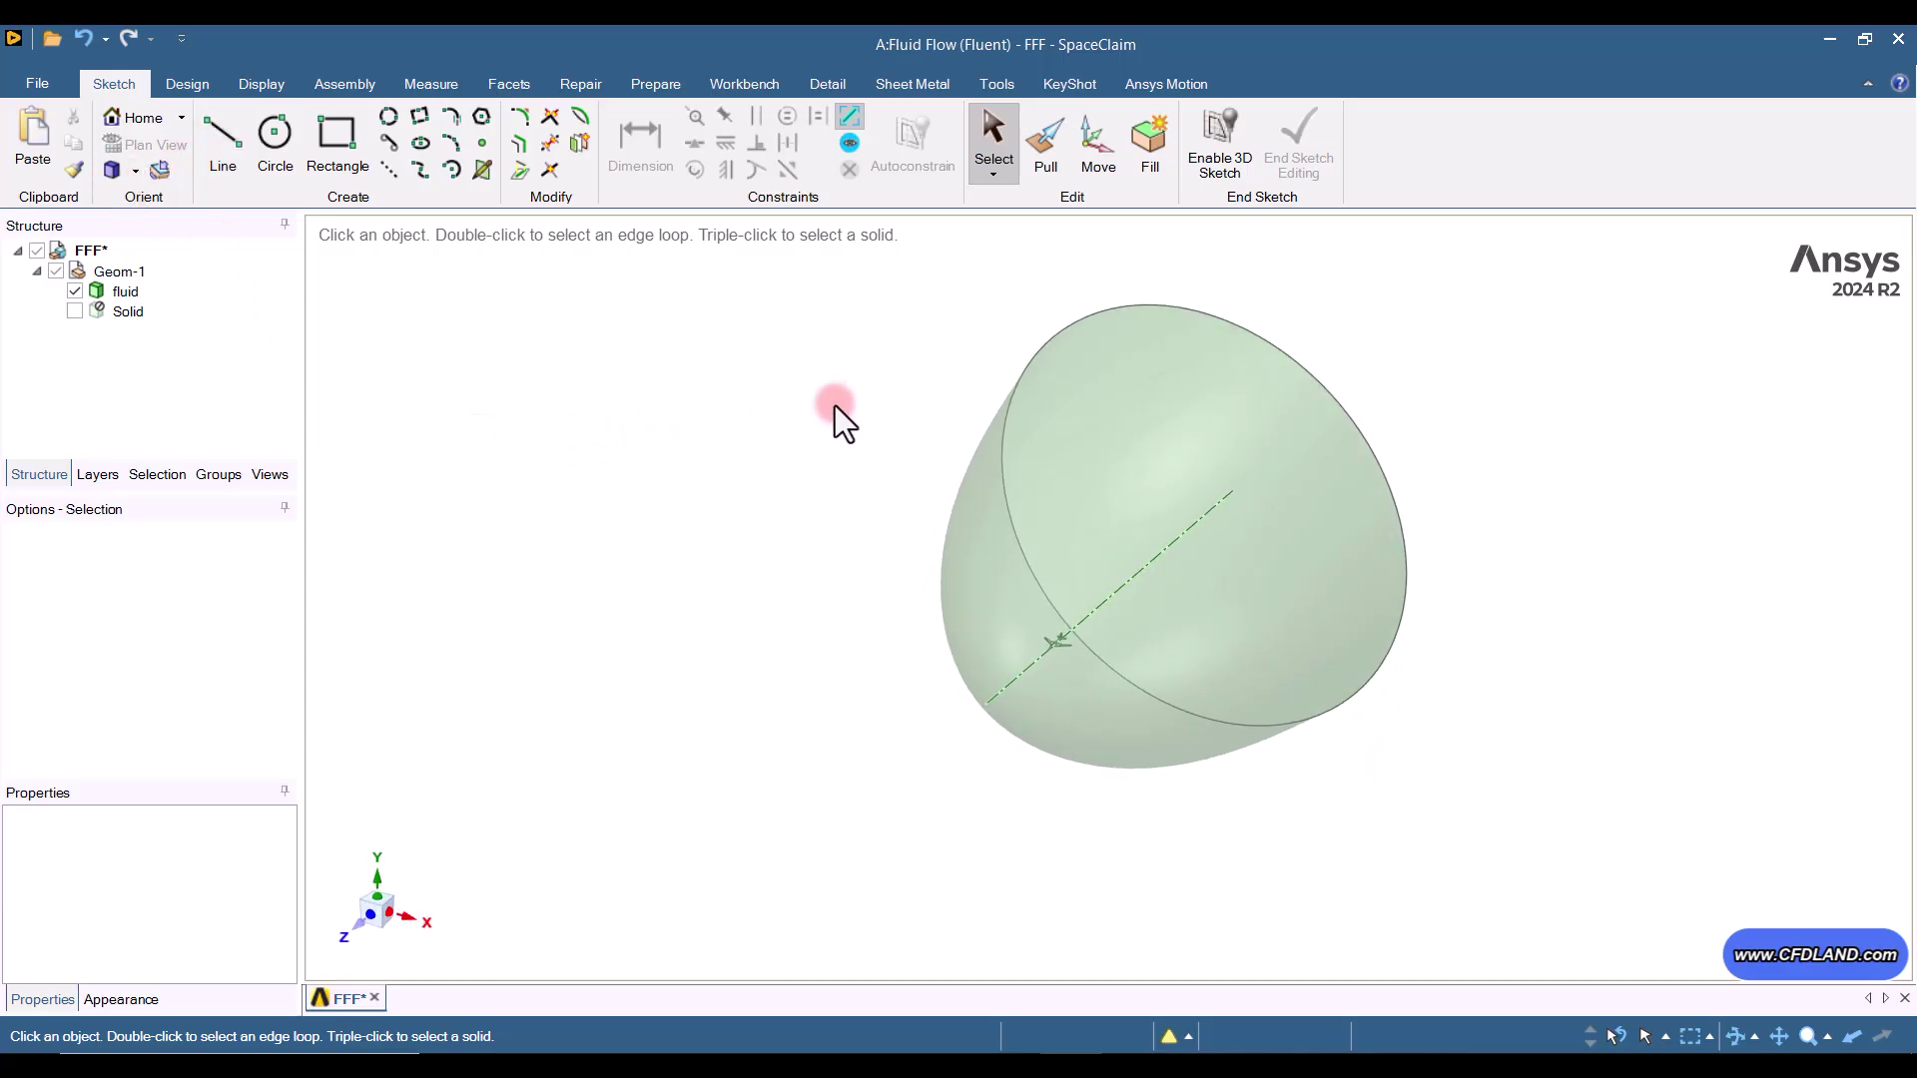
{"action": "scroll", "coordinate": [968, 352], "scroll_direction": "up", "scroll_amount": 1}
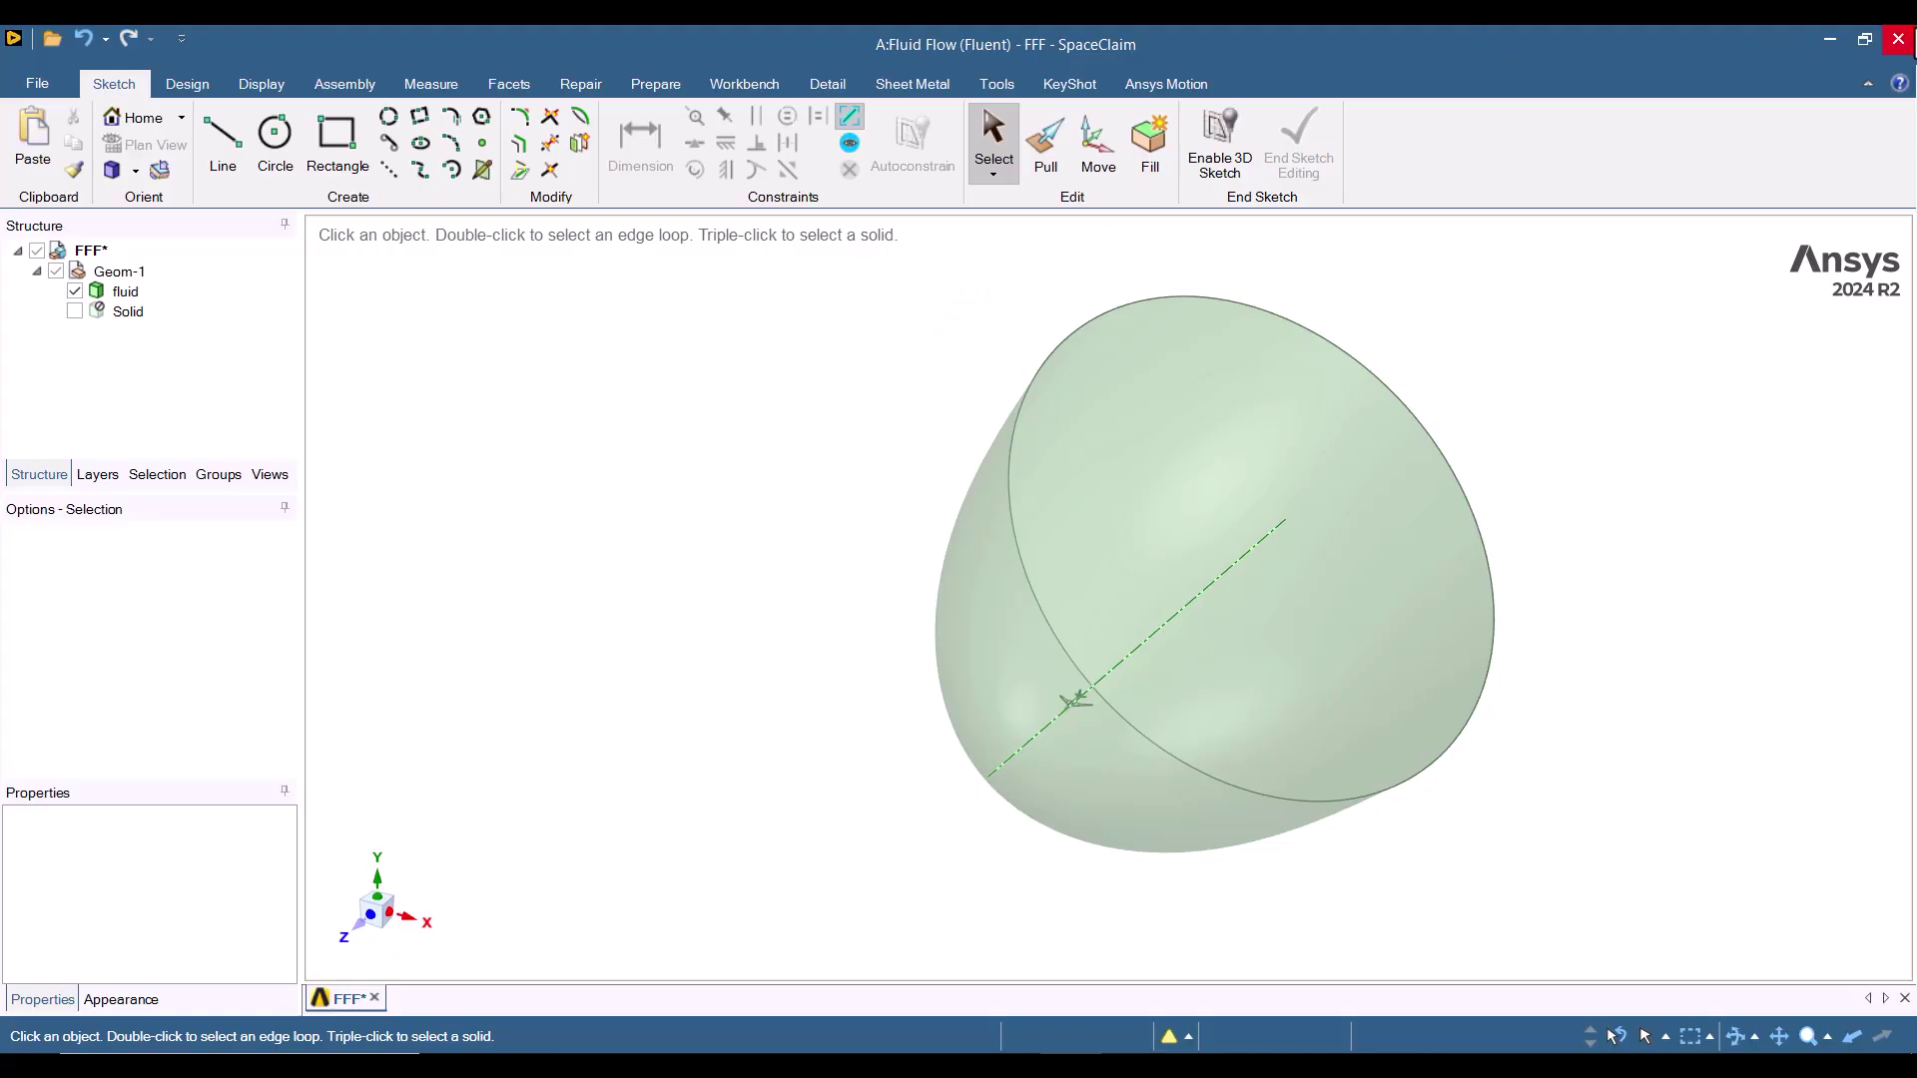
- Close SpaceClaim saving the design, and select Mesh in the Outline
{"action": "left_click", "coordinate": [1898, 38]}
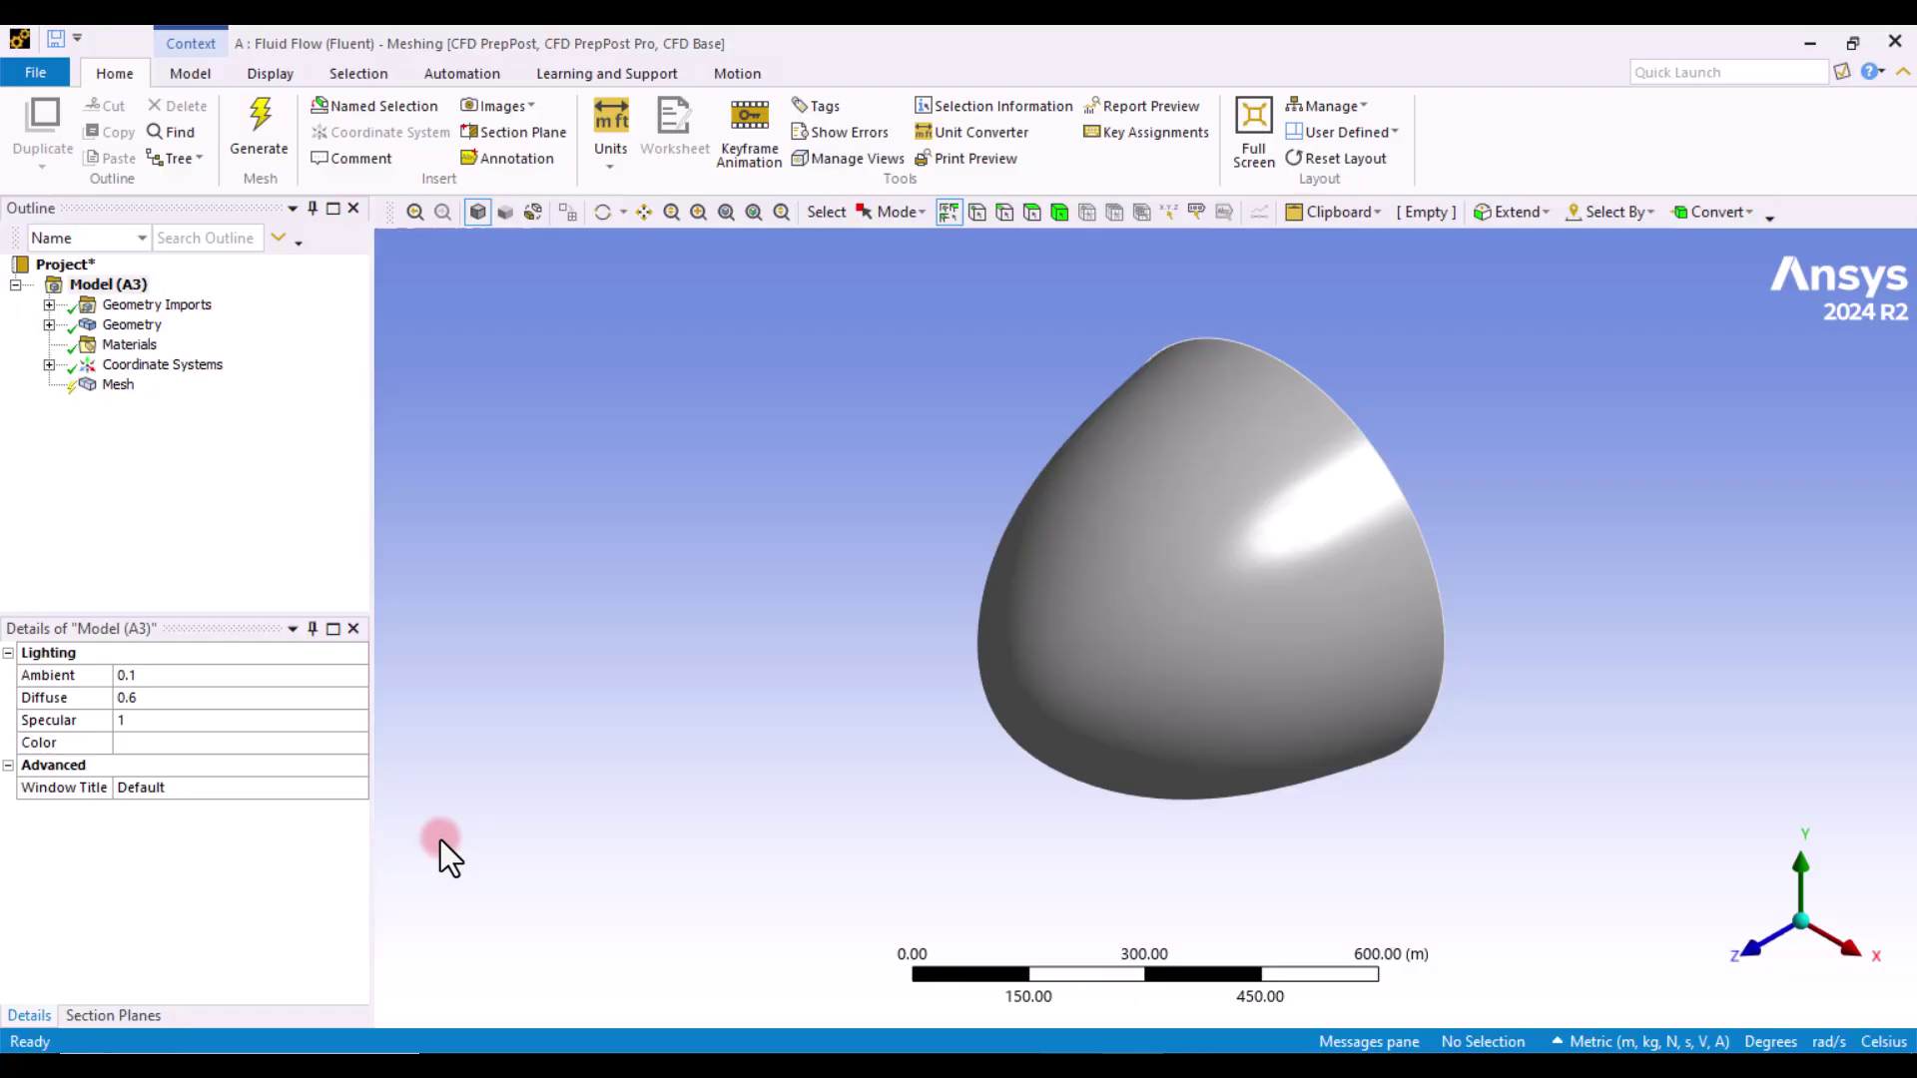
{"action": "left_click", "coordinate": [122, 367]}
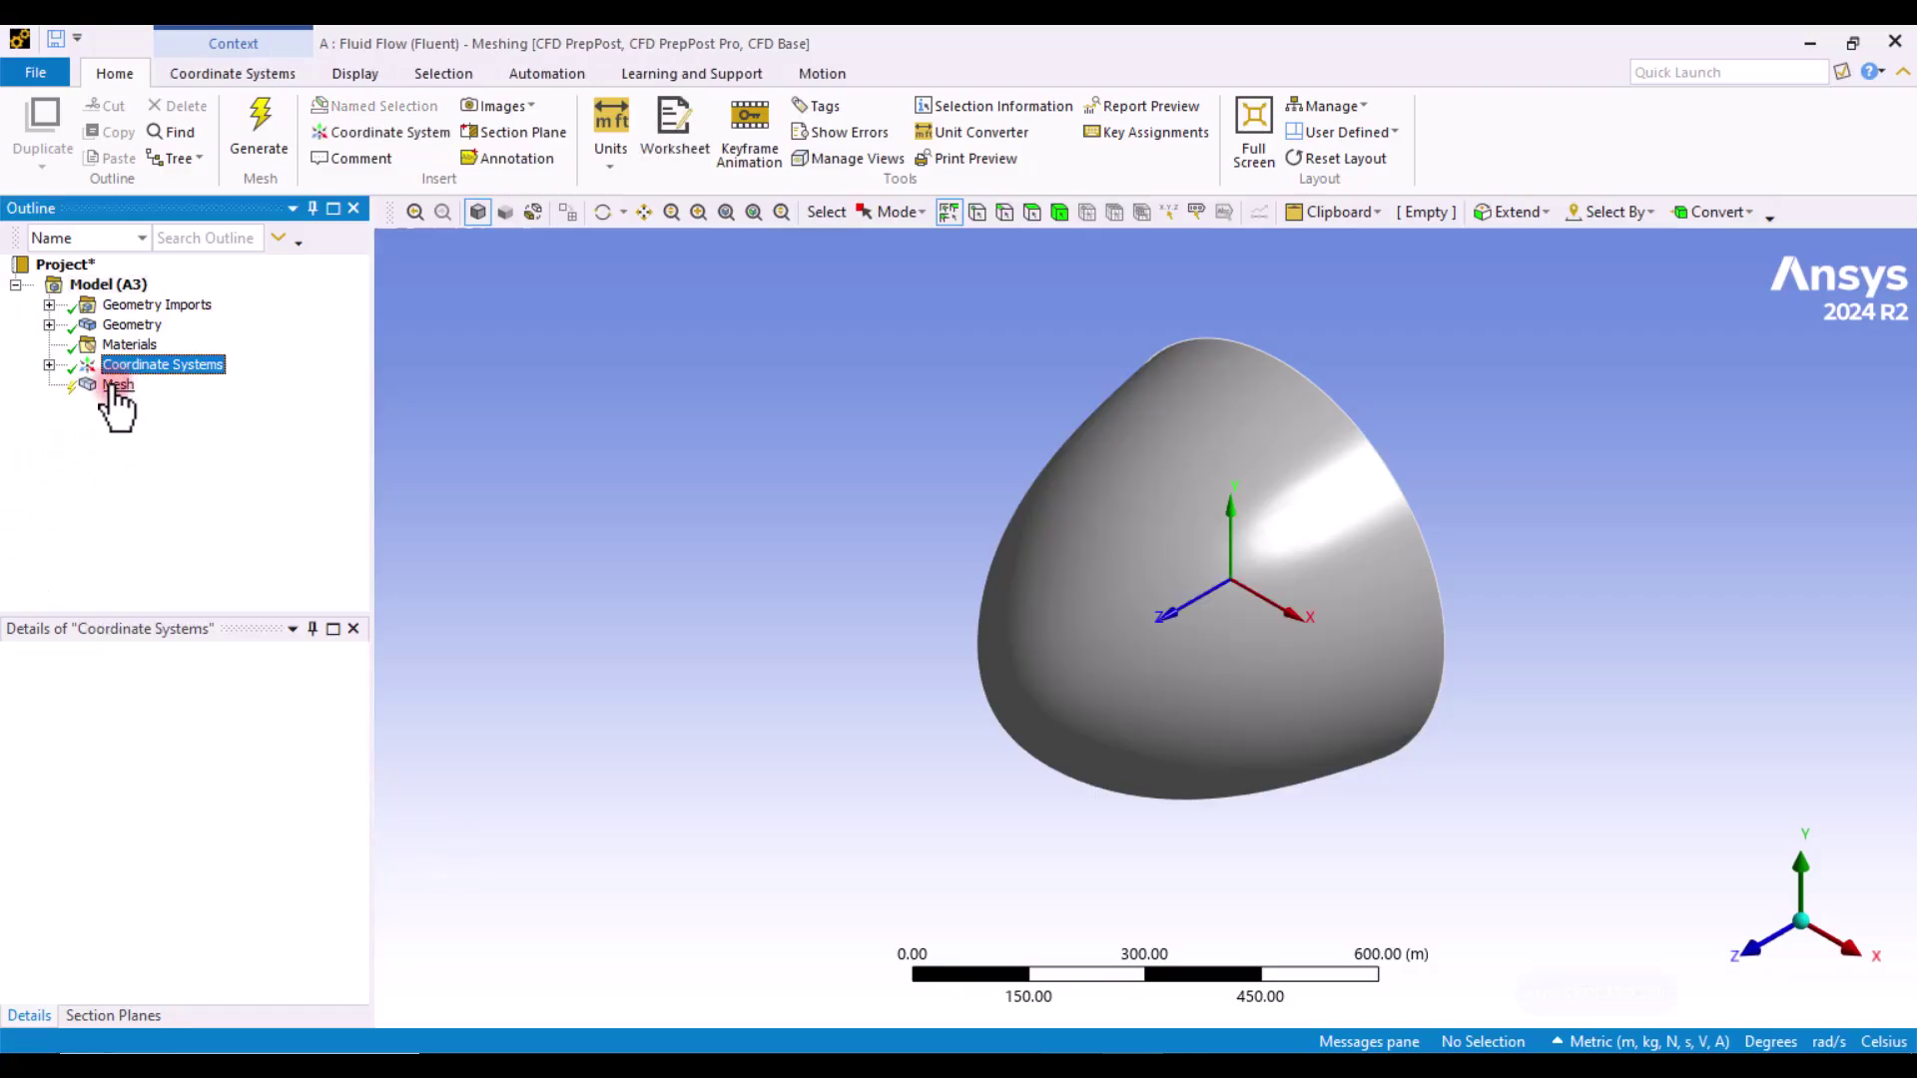
{"action": "left_click", "coordinate": [118, 386]}
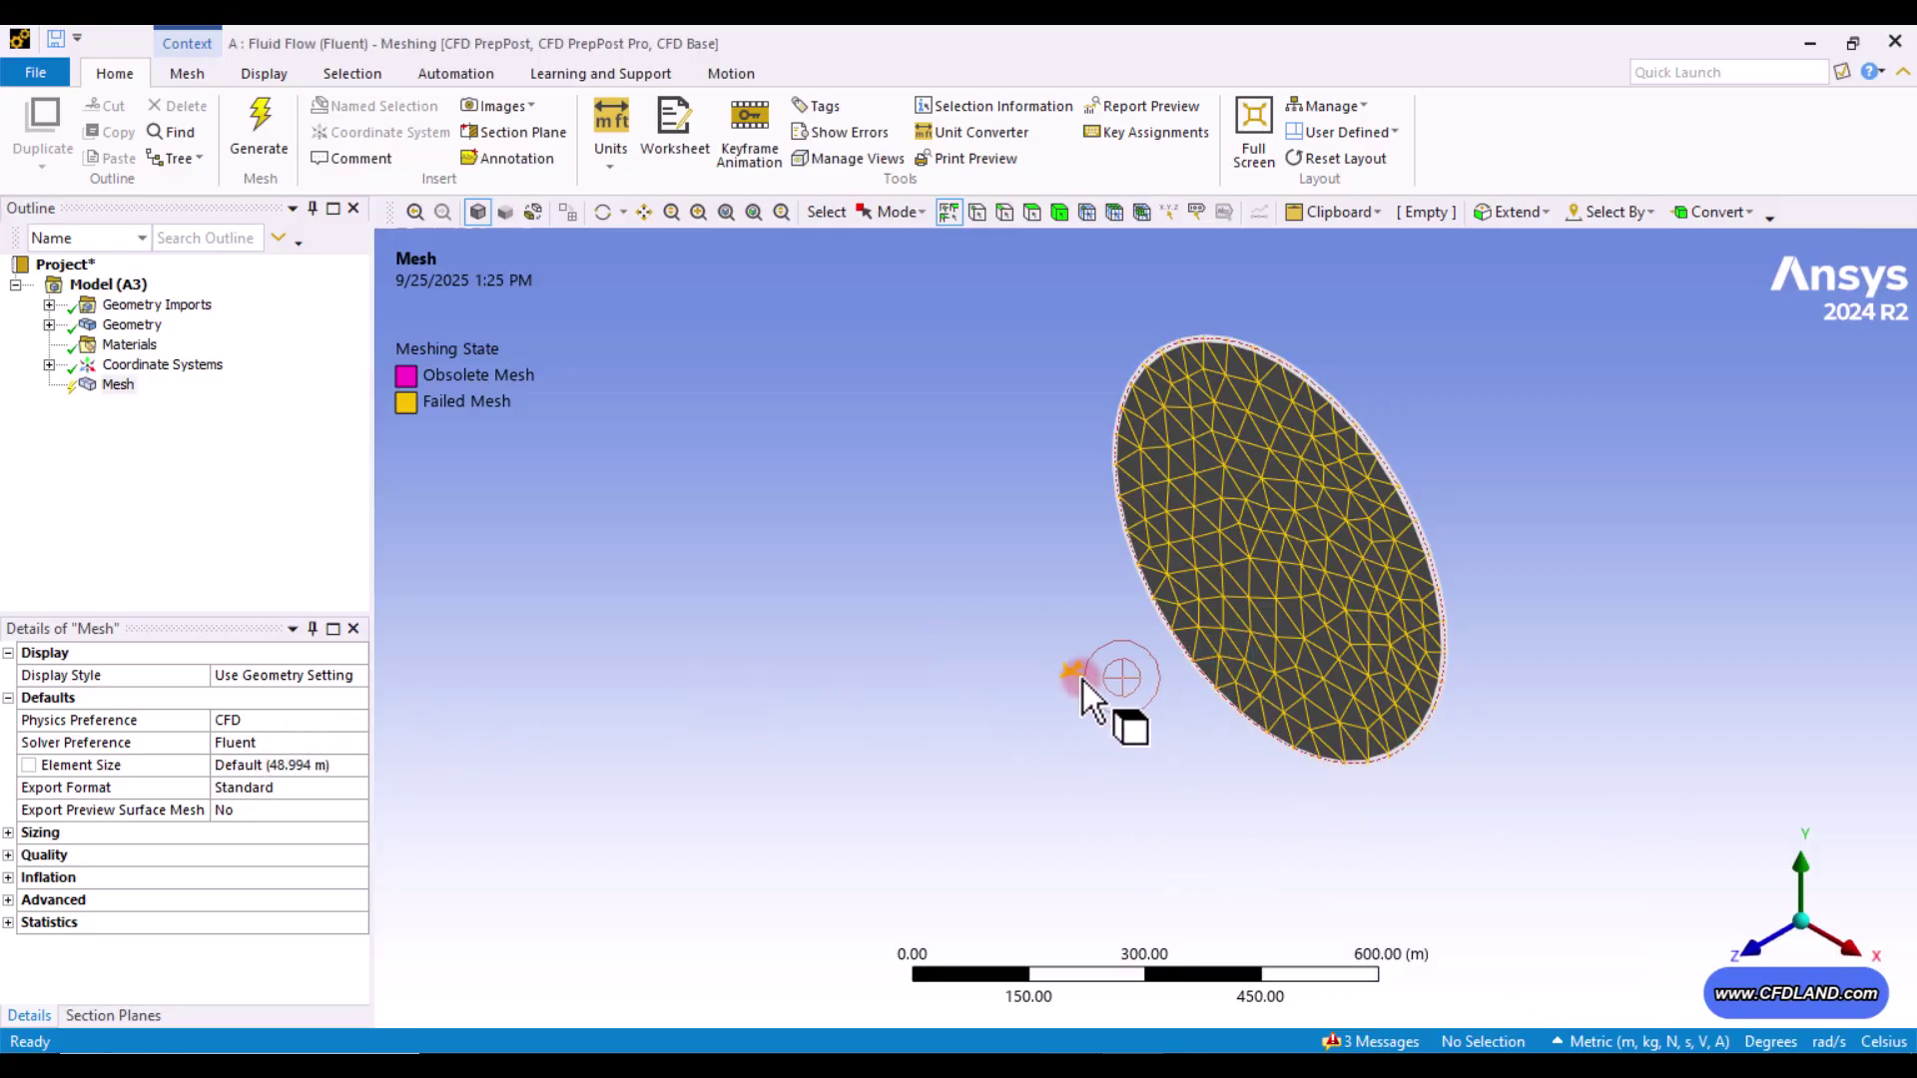
- Enter 20 m as the global Element Size in the mesh Details
{"action": "left_click", "coordinate": [254, 766]}
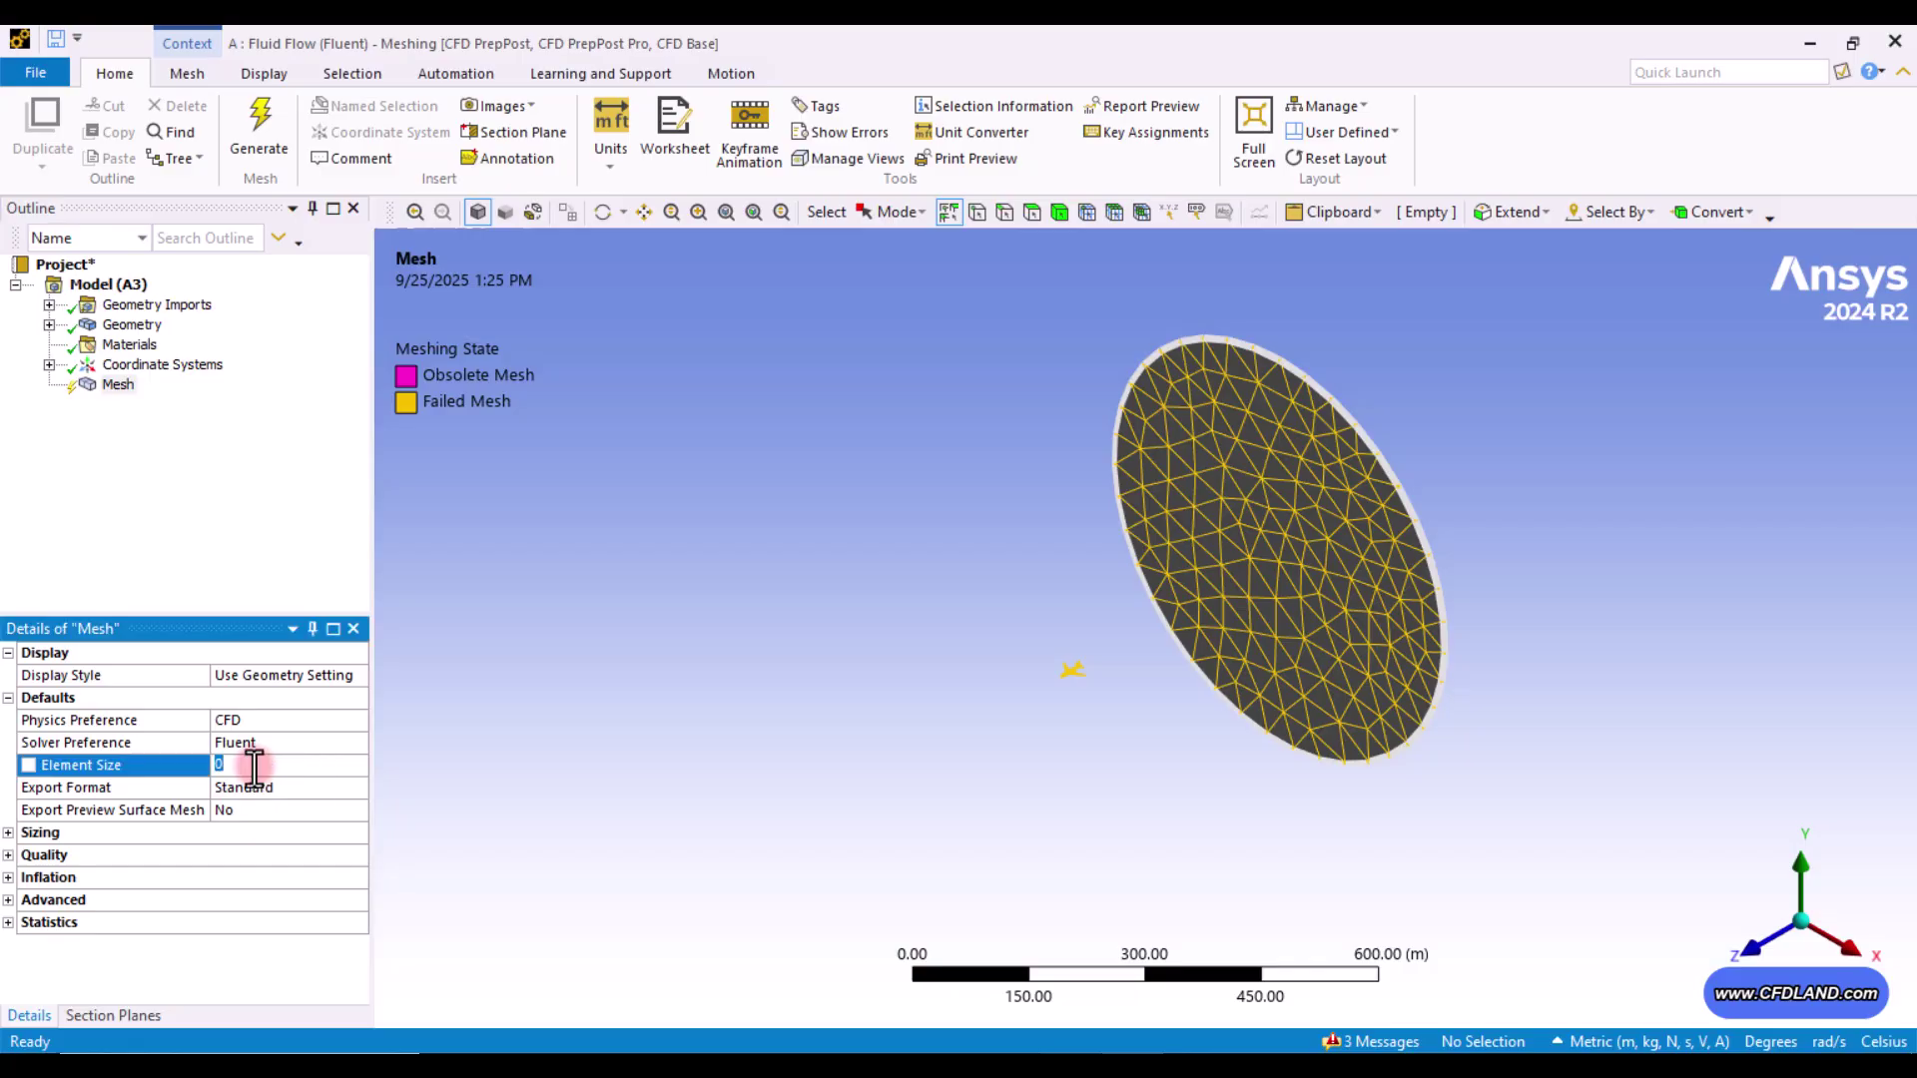
{"action": "type", "text": "20"}
{"action": "key", "text": "Return"}
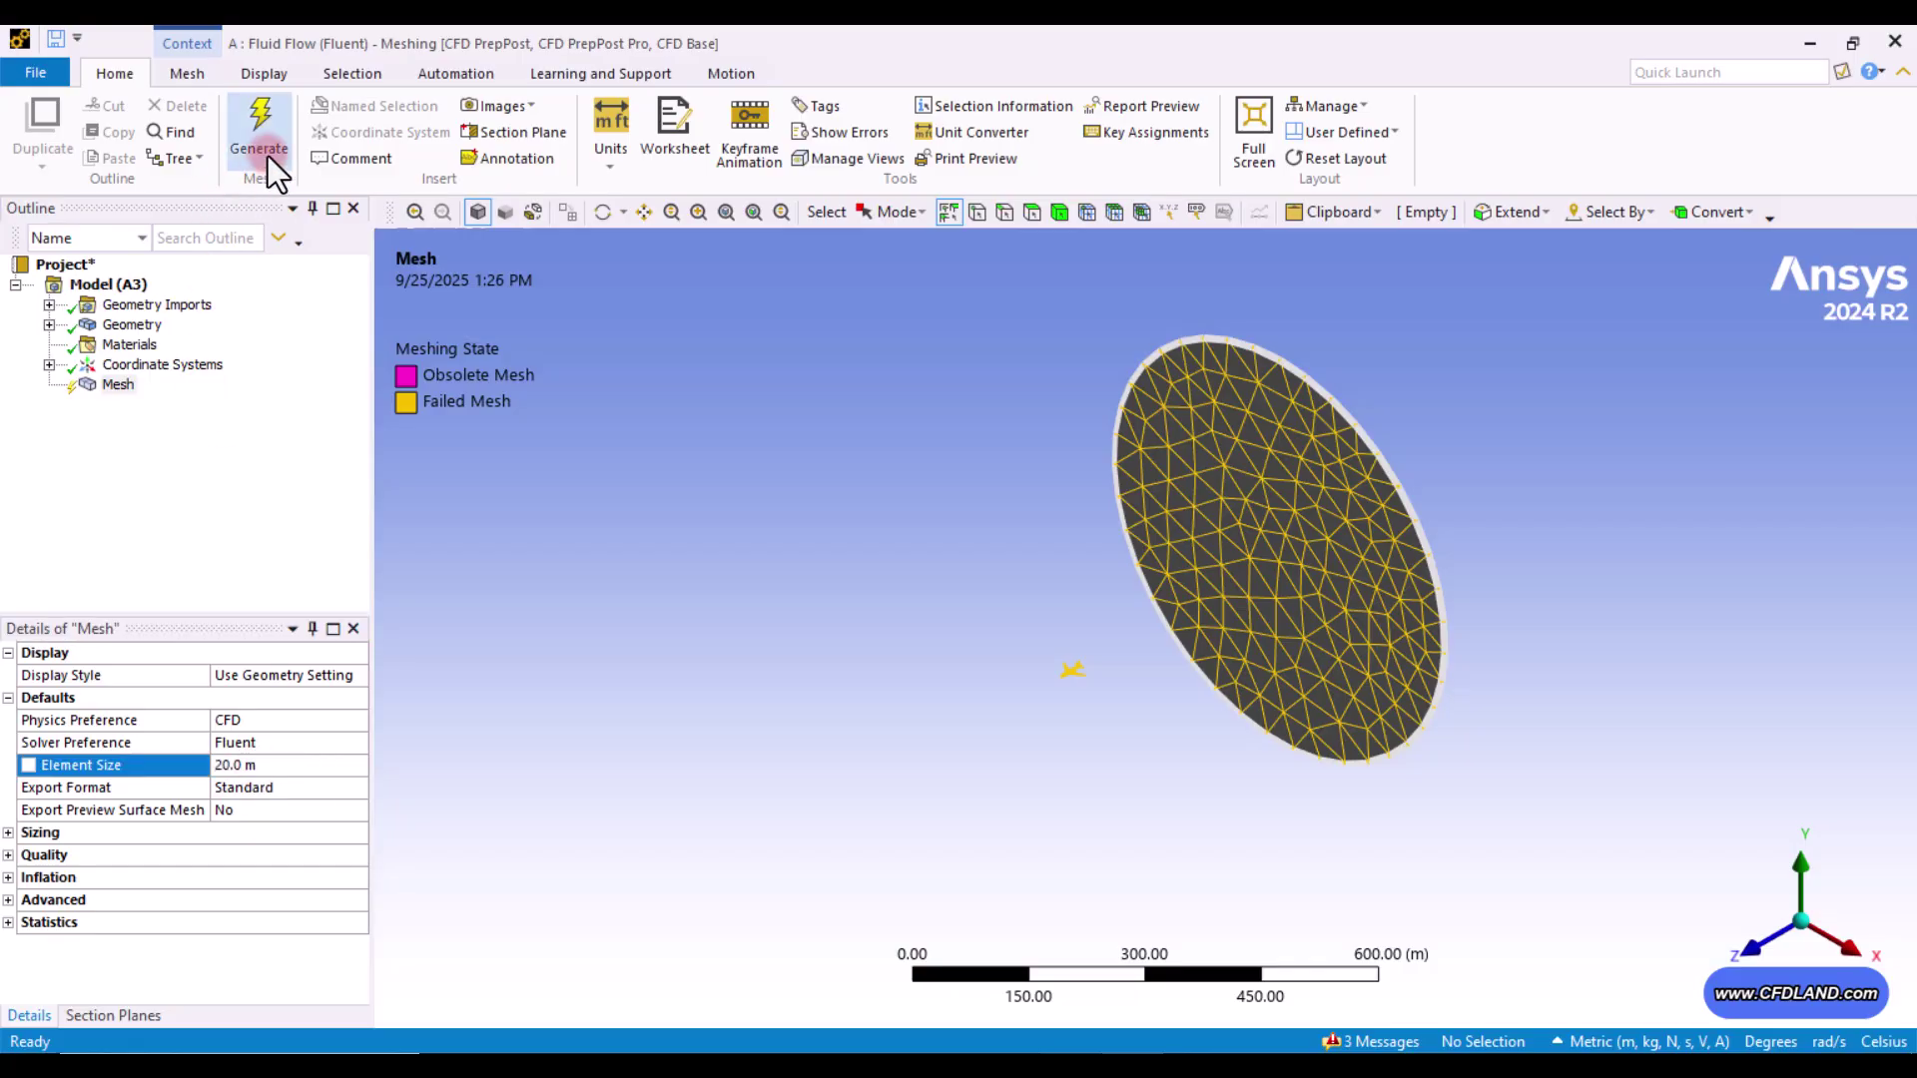
- Generate the mesh and read its Statistics: 86330 nodes and 487695 elements
{"action": "left_click", "coordinate": [268, 160]}
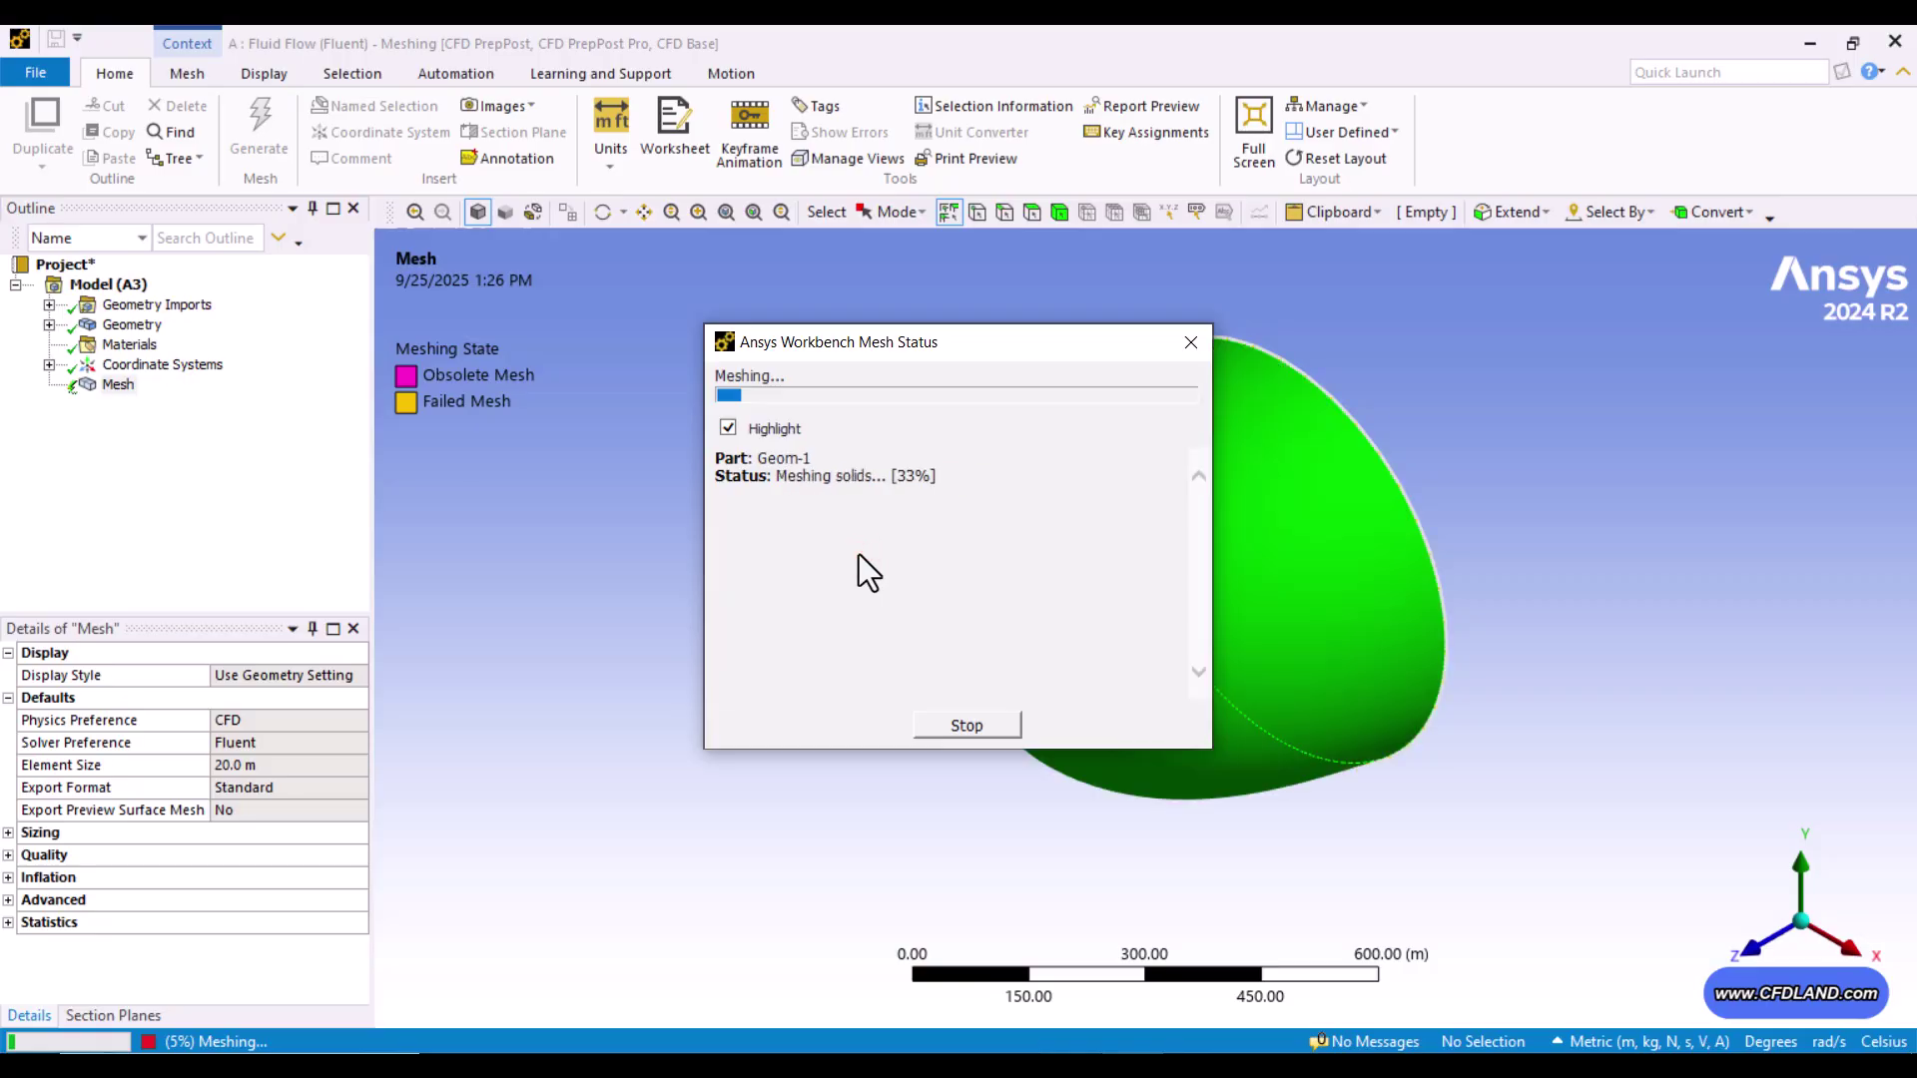
{"action": "left_click", "coordinate": [858, 554]}
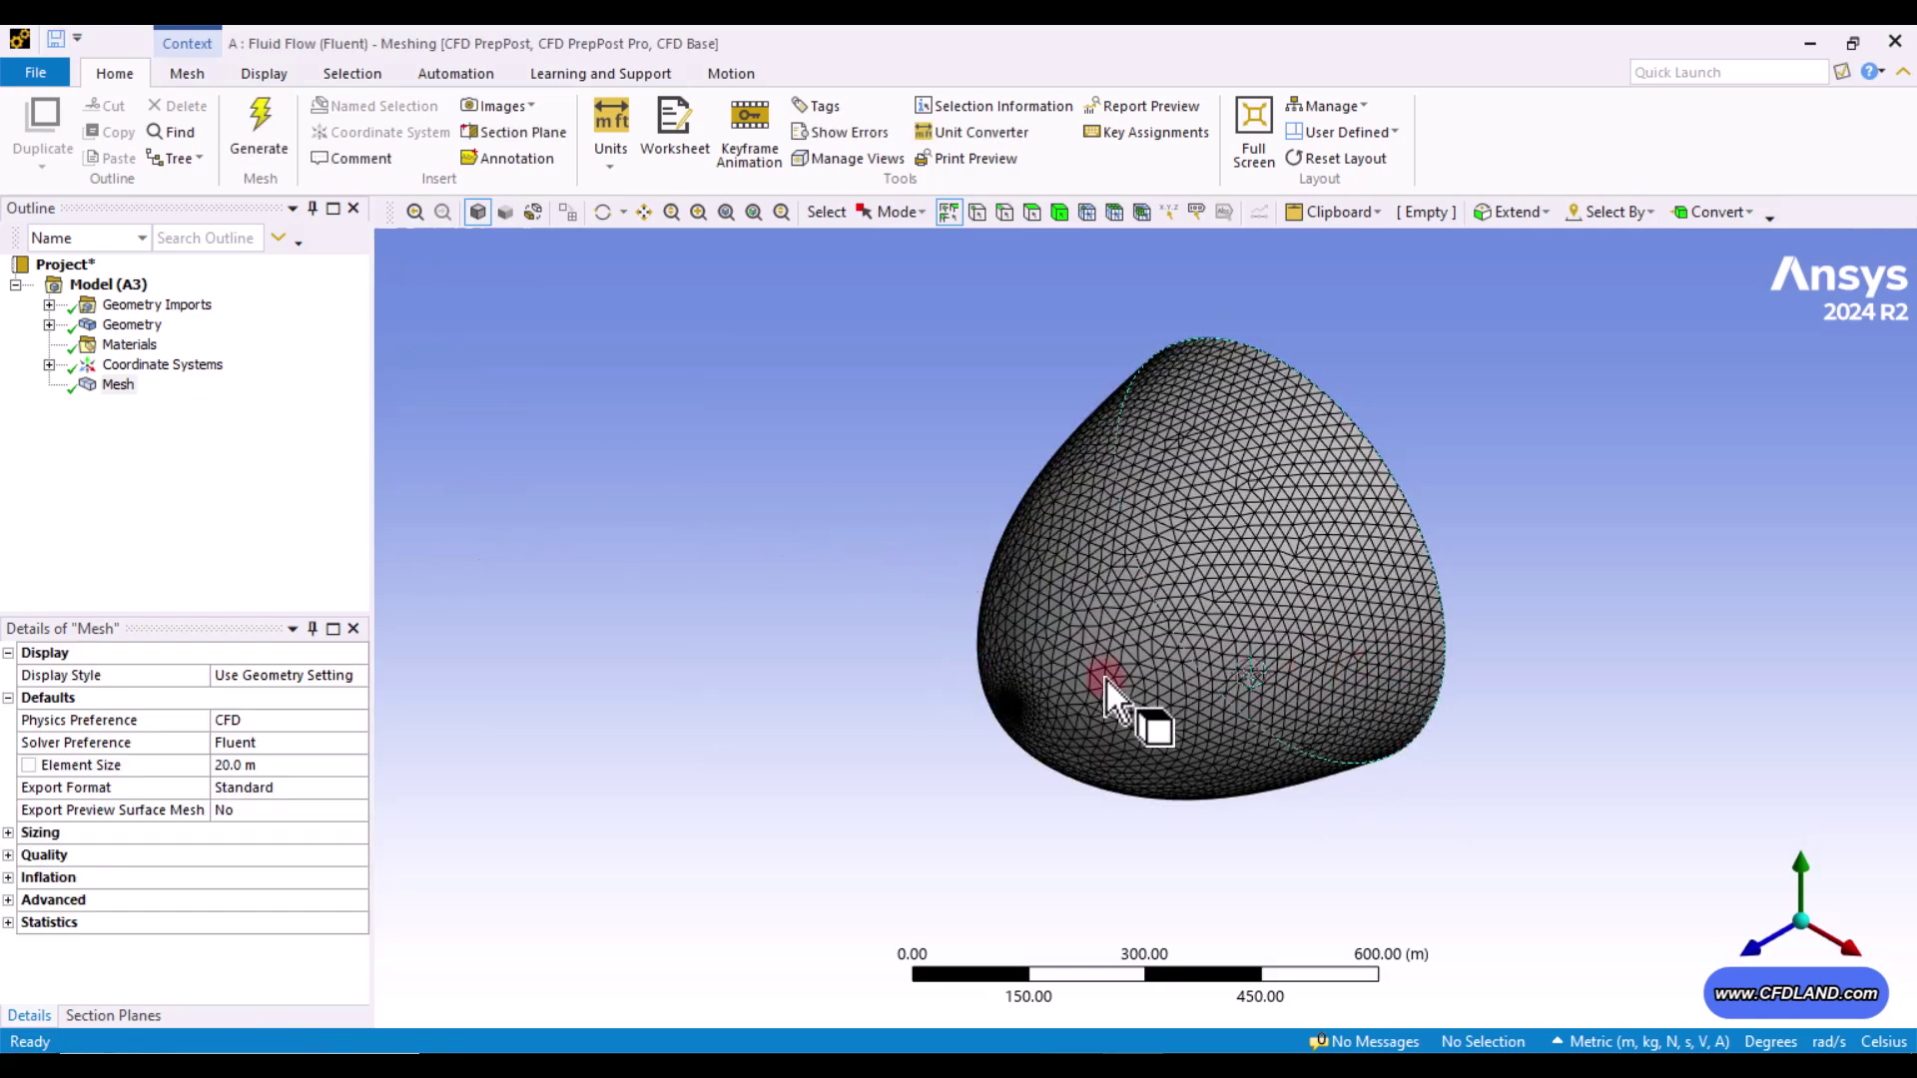
{"action": "left_click", "coordinate": [8, 922]}
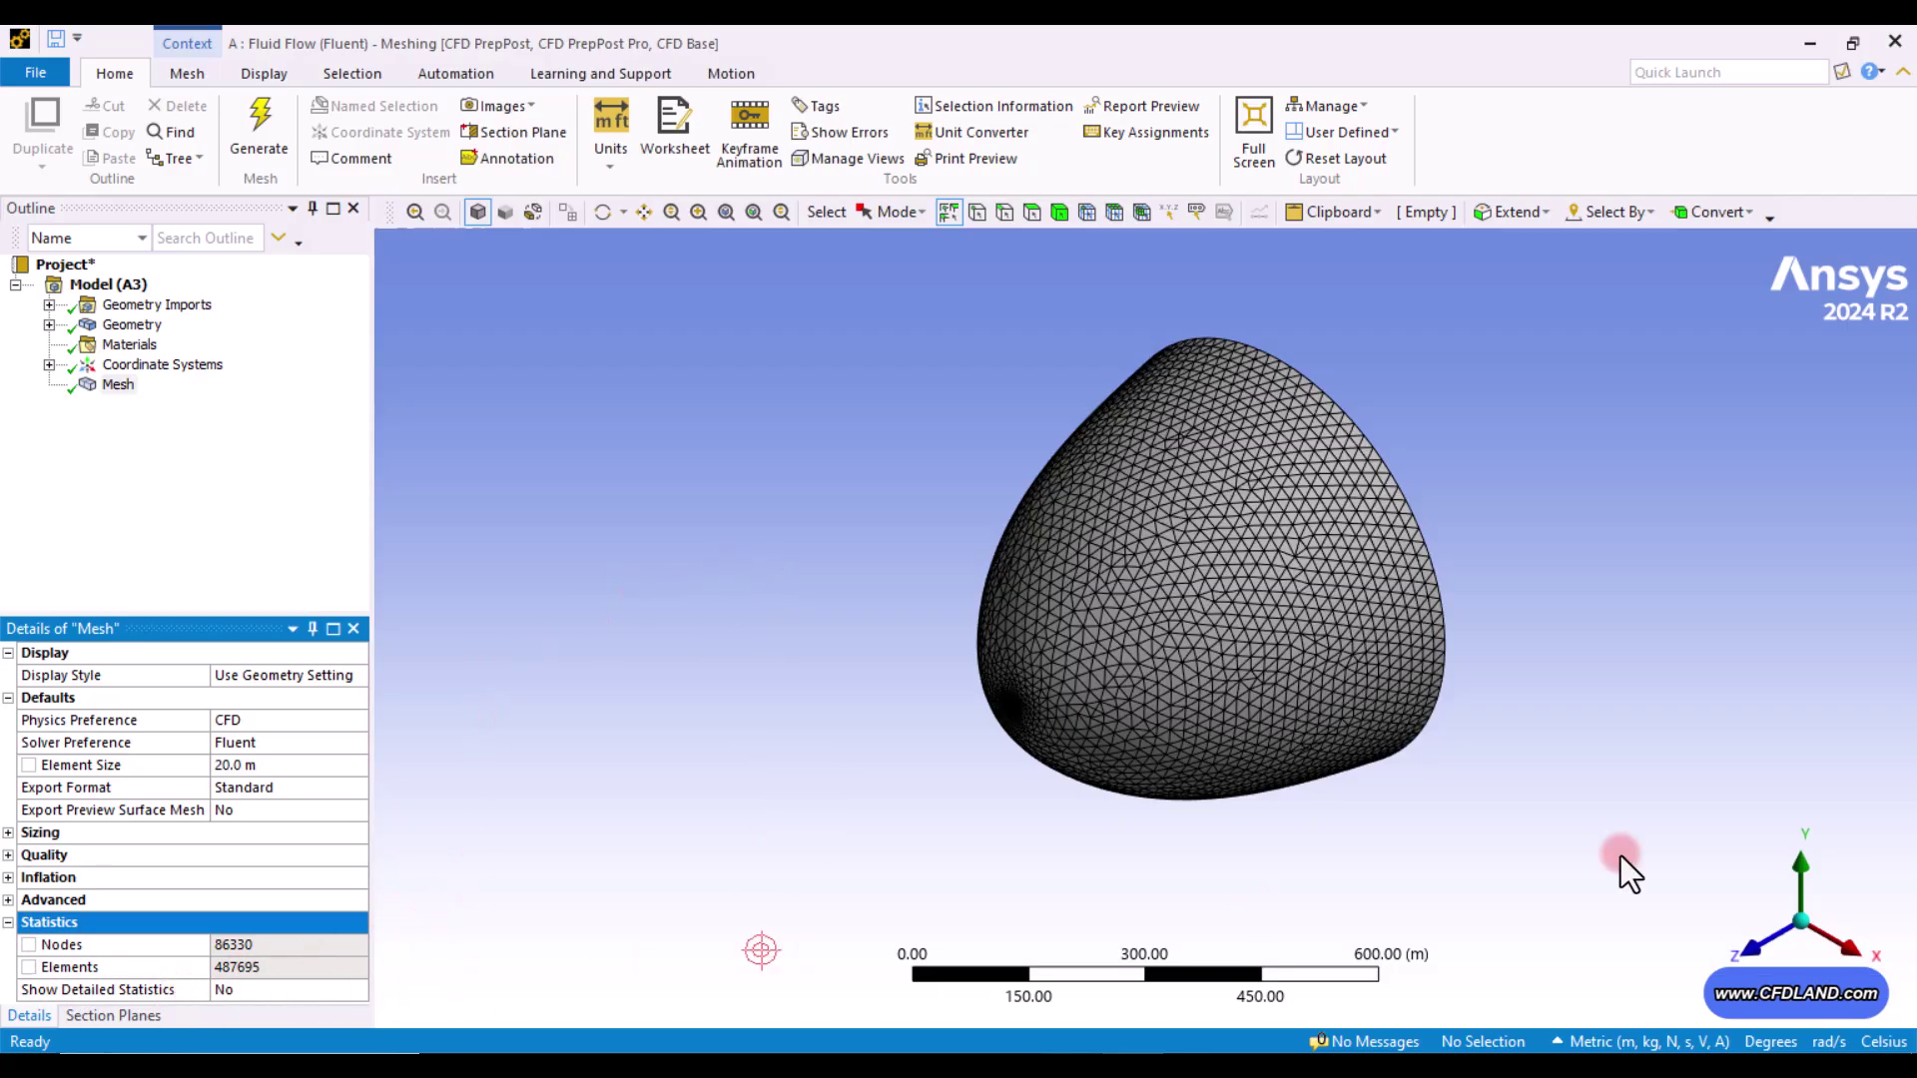
- Slice the mesh with a section plane through its centre, showing whole elements at the cut
{"action": "left_click", "coordinate": [1753, 954]}
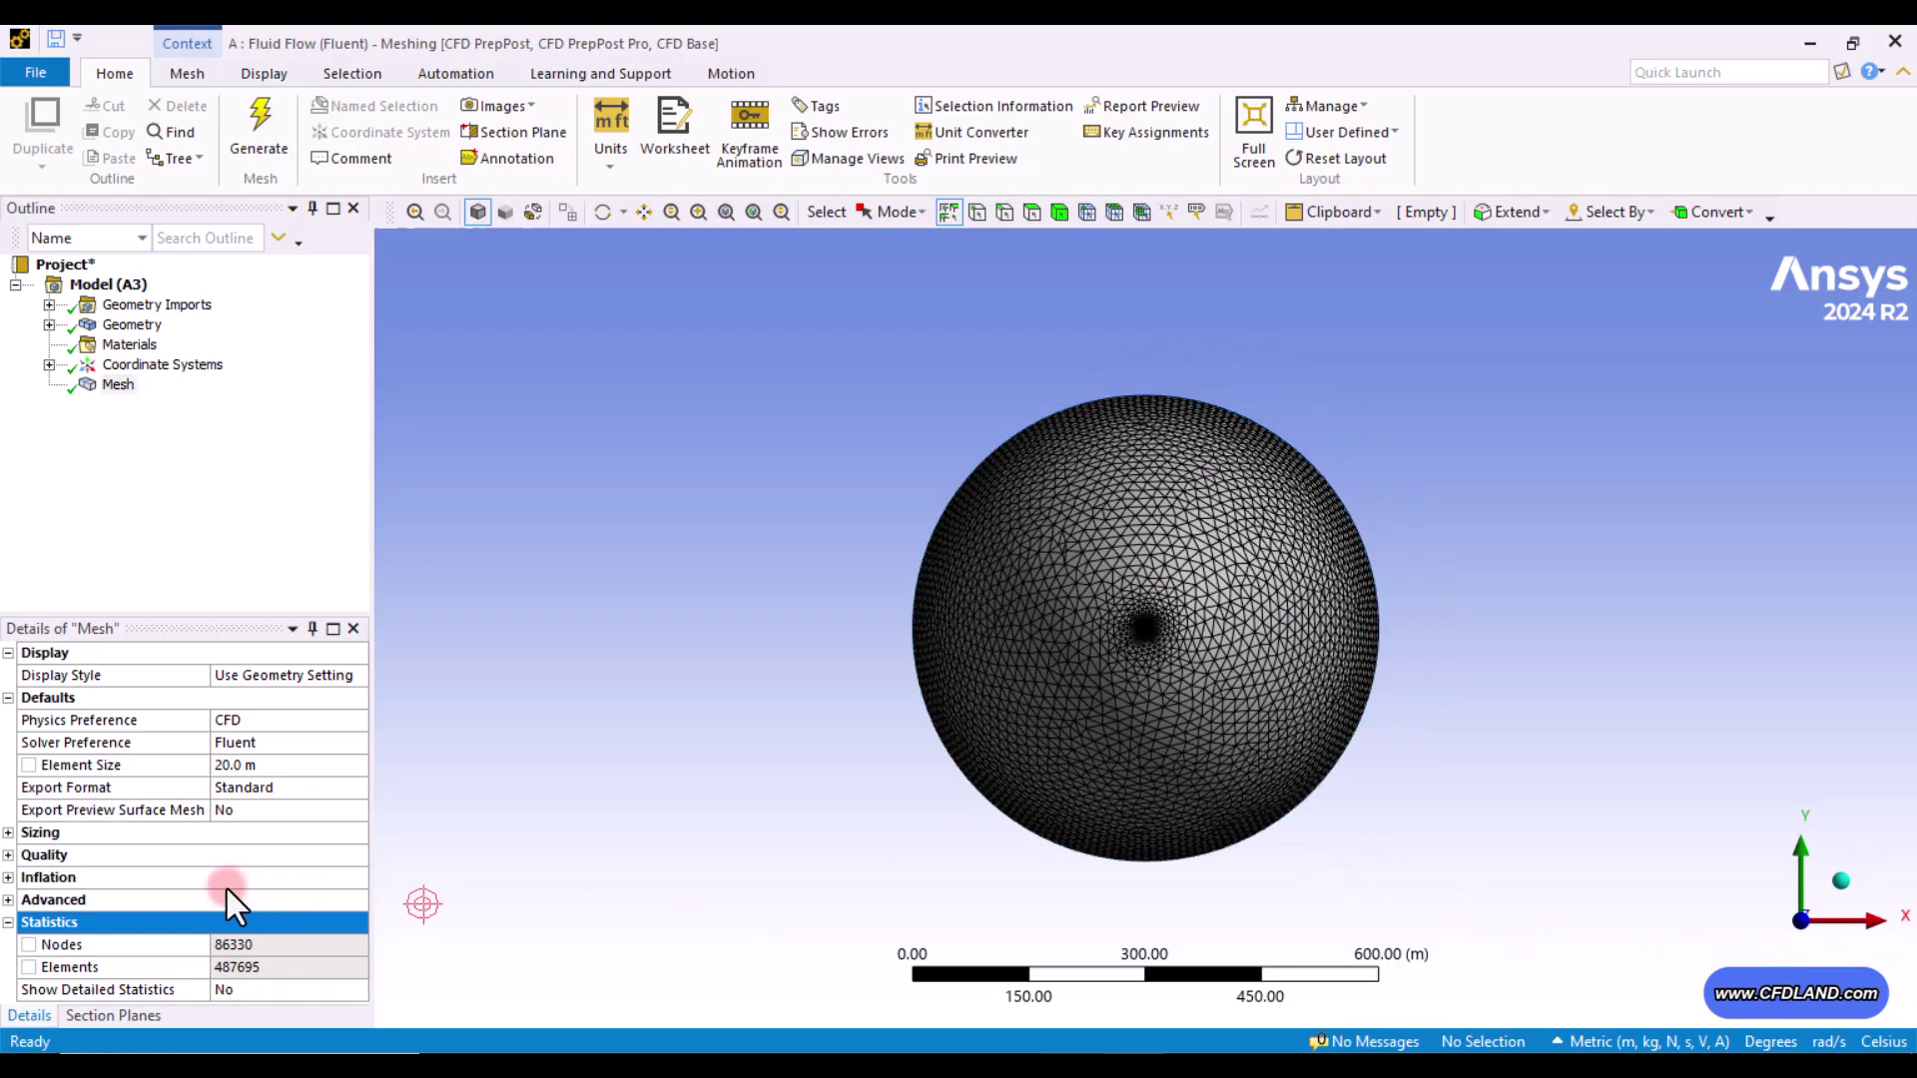
{"action": "left_click", "coordinate": [133, 1014]}
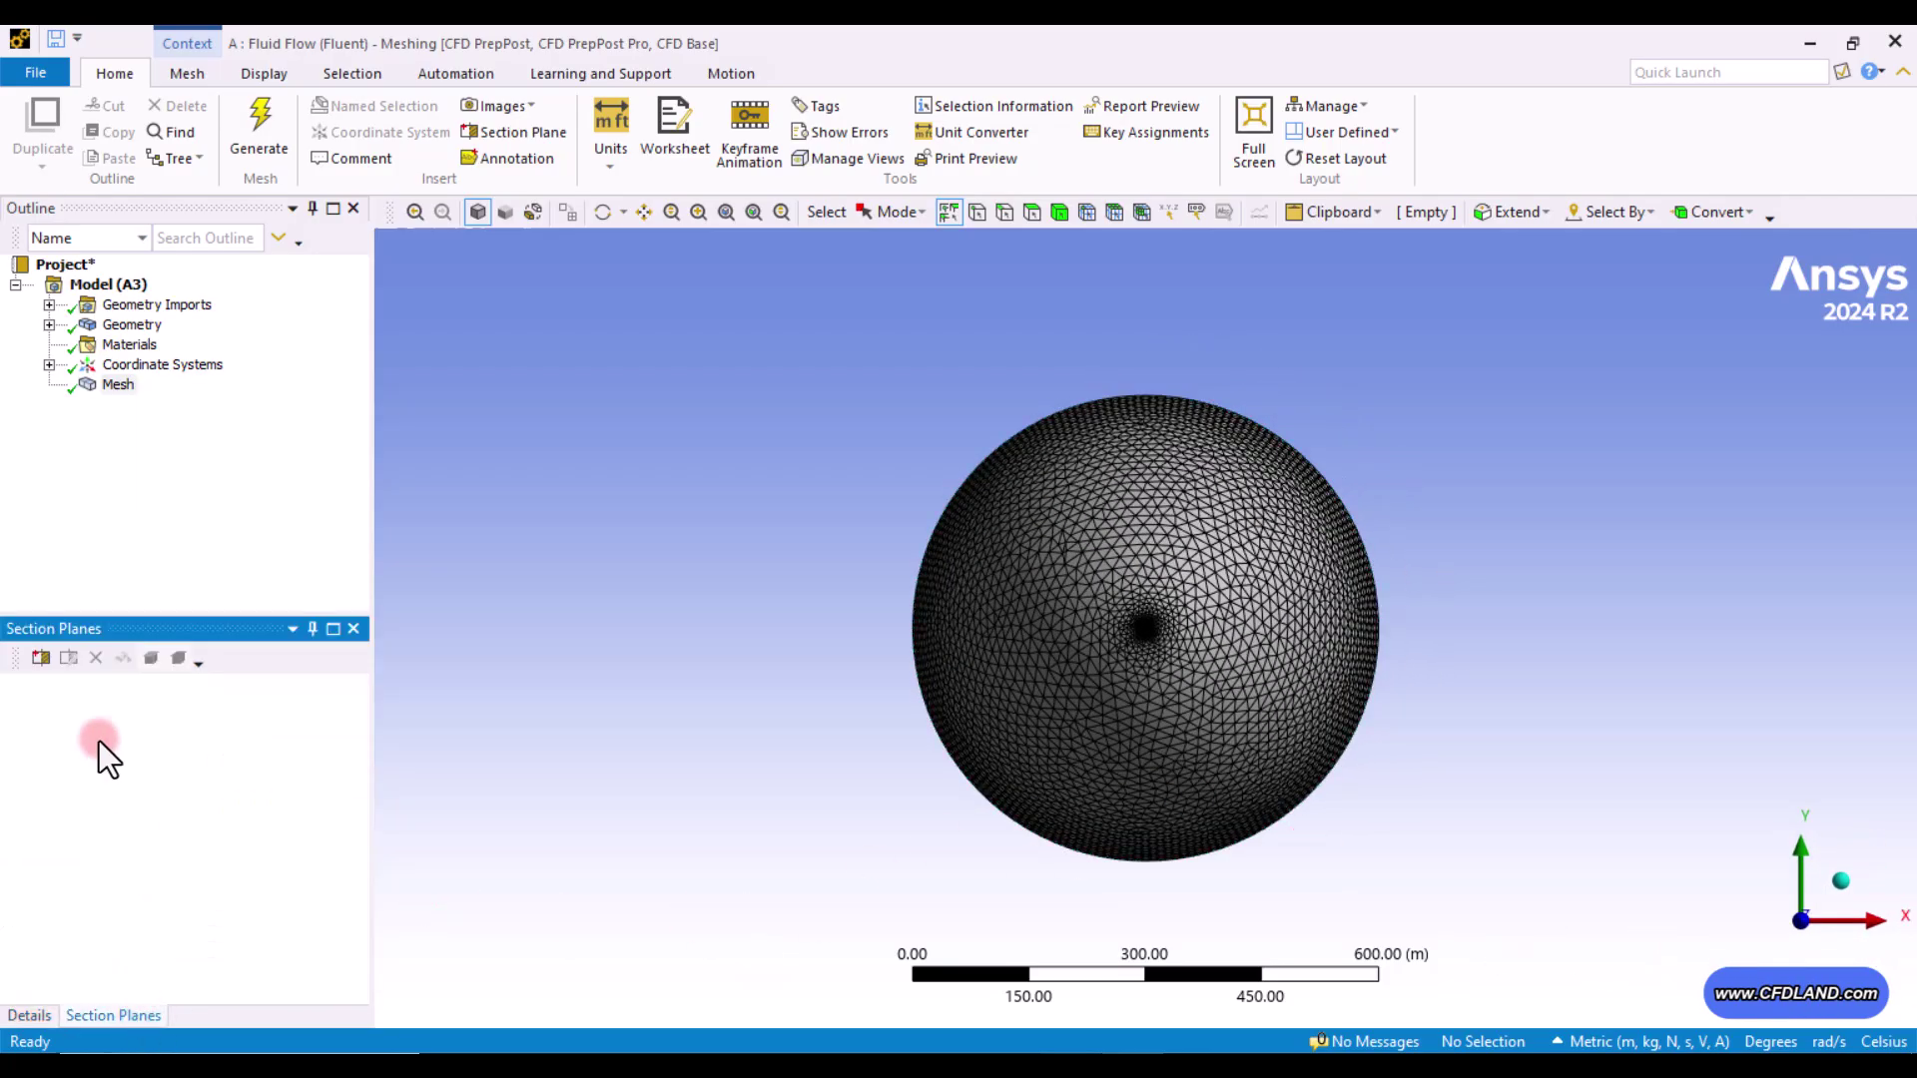
{"action": "left_click", "coordinate": [40, 657]}
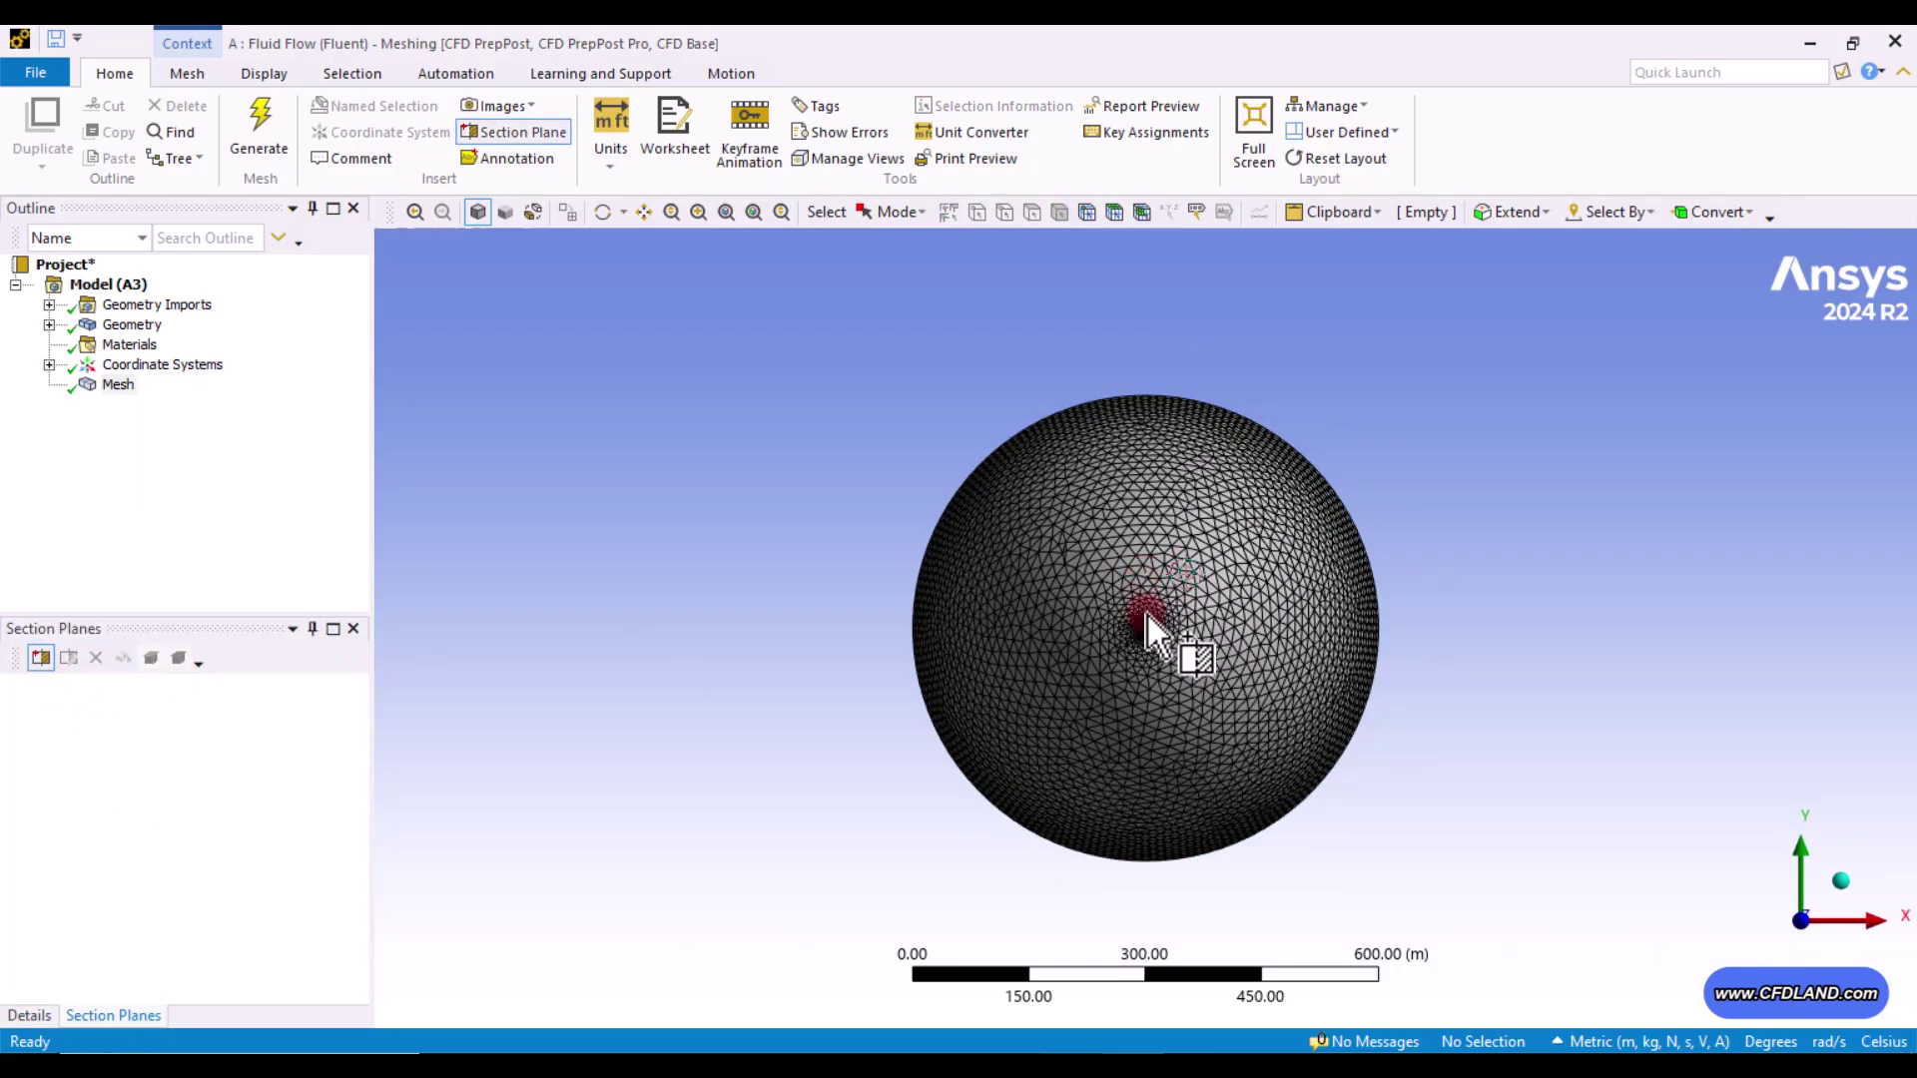
{"action": "left_click_drag", "start_coordinate": [1144, 626], "coordinate": [1142, 711]}
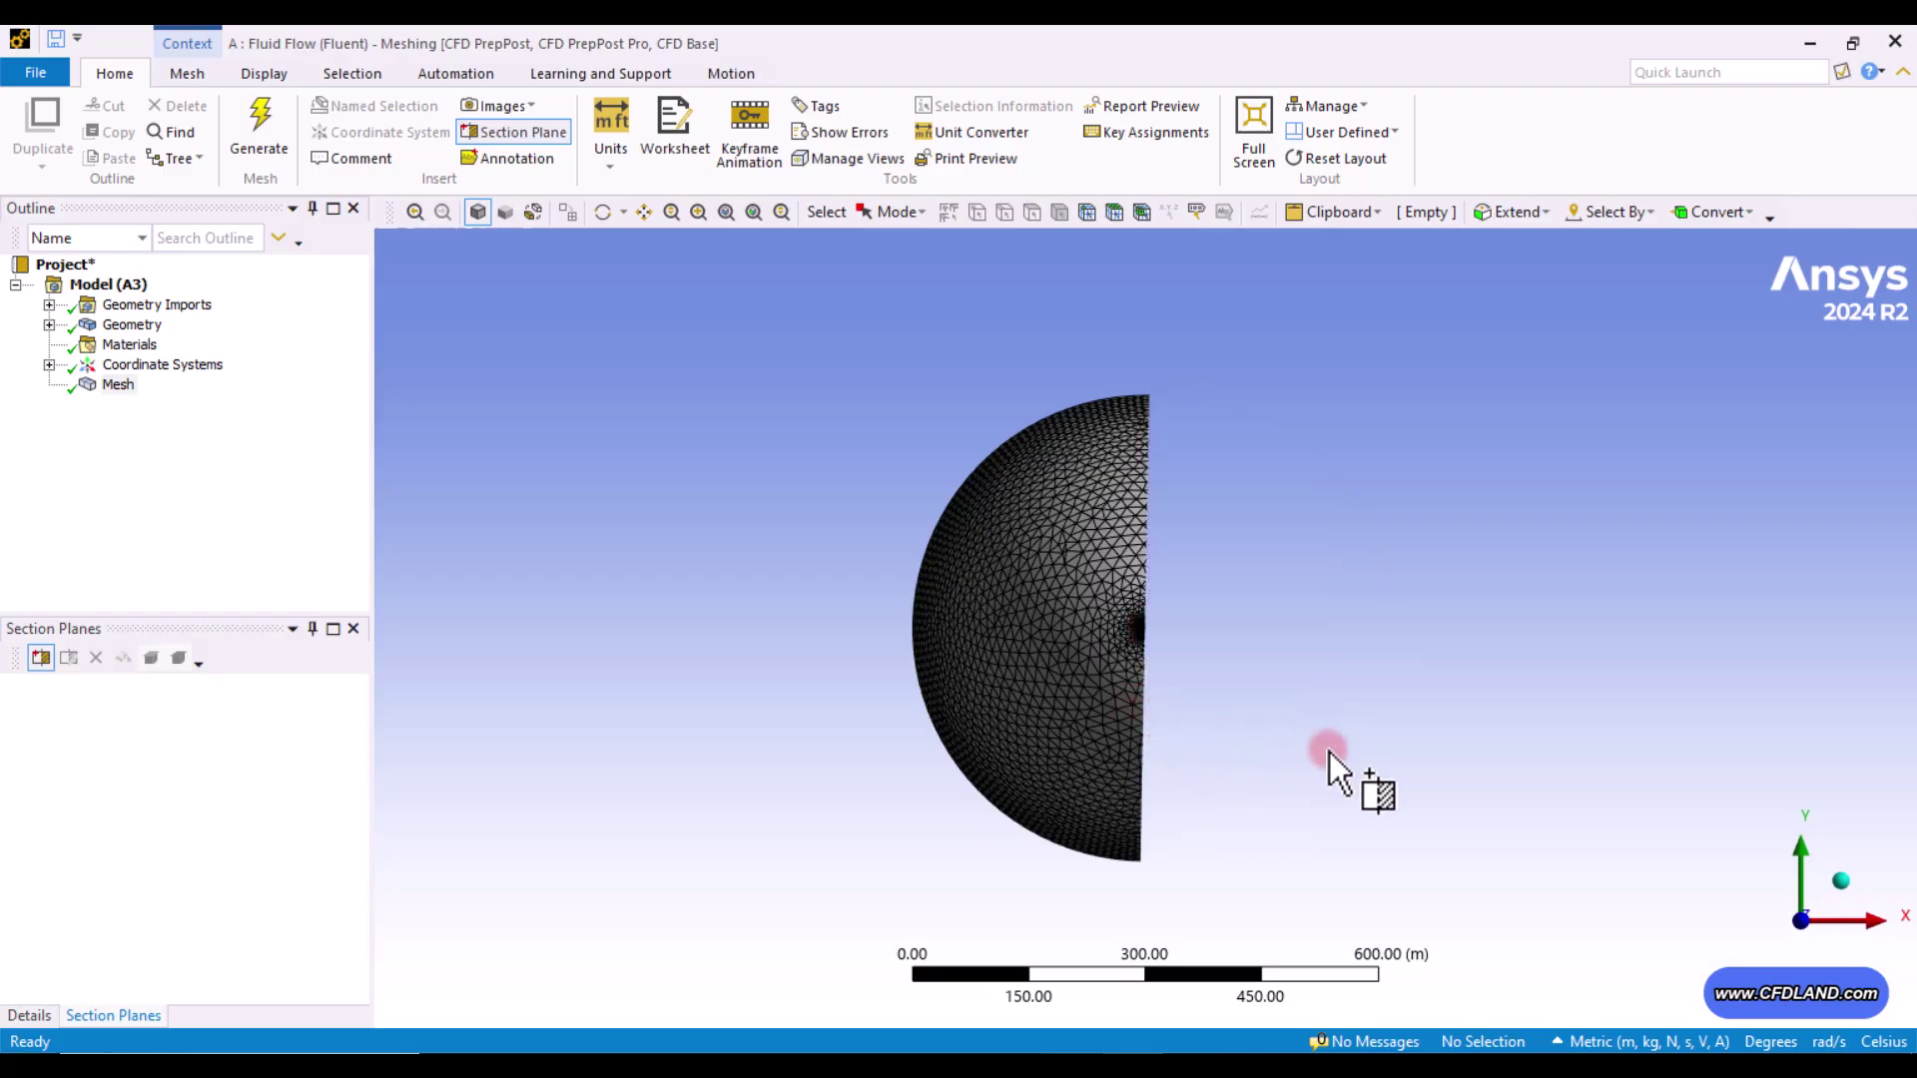
{"action": "middle_click_drag", "start_coordinate": [1327, 750], "coordinate": [1033, 761]}
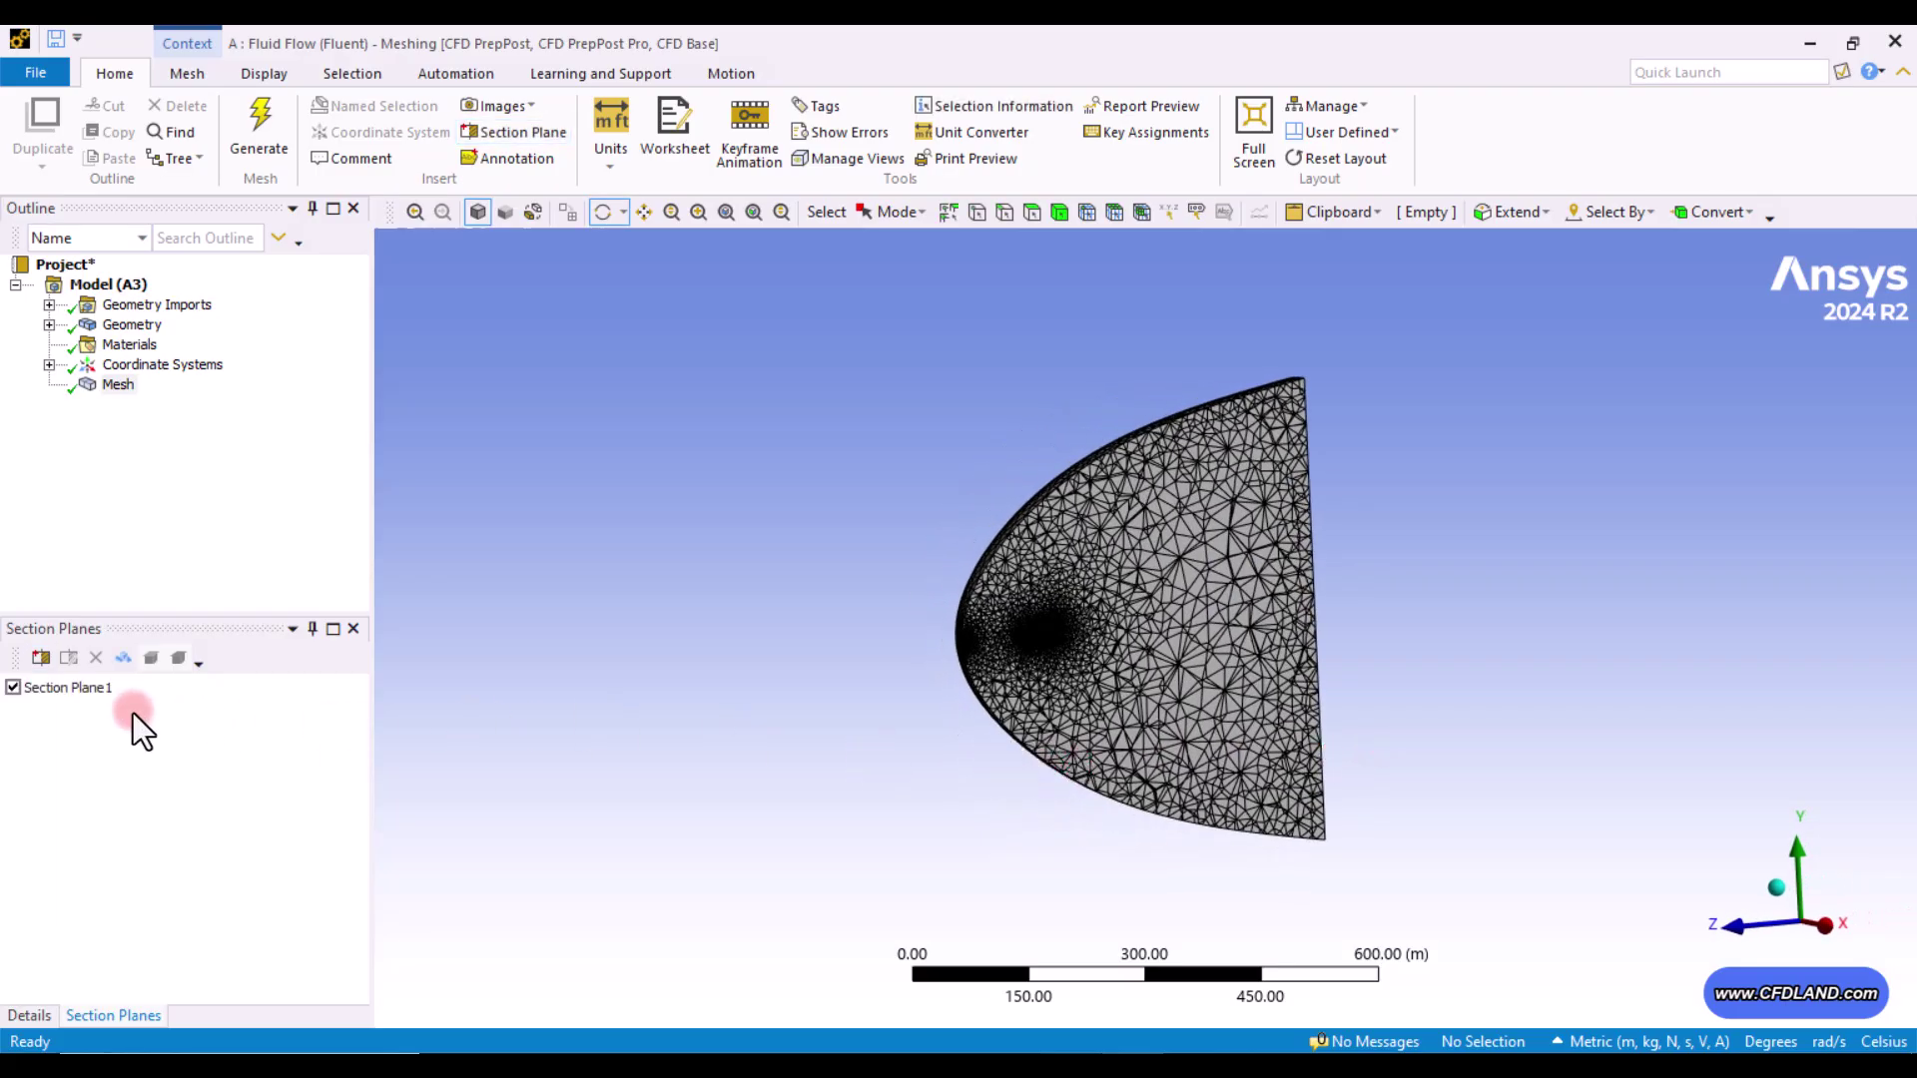
{"action": "left_click", "coordinate": [109, 658]}
- Return to the mesh details and expand the Sizing settings
{"action": "left_click", "coordinate": [30, 1015]}
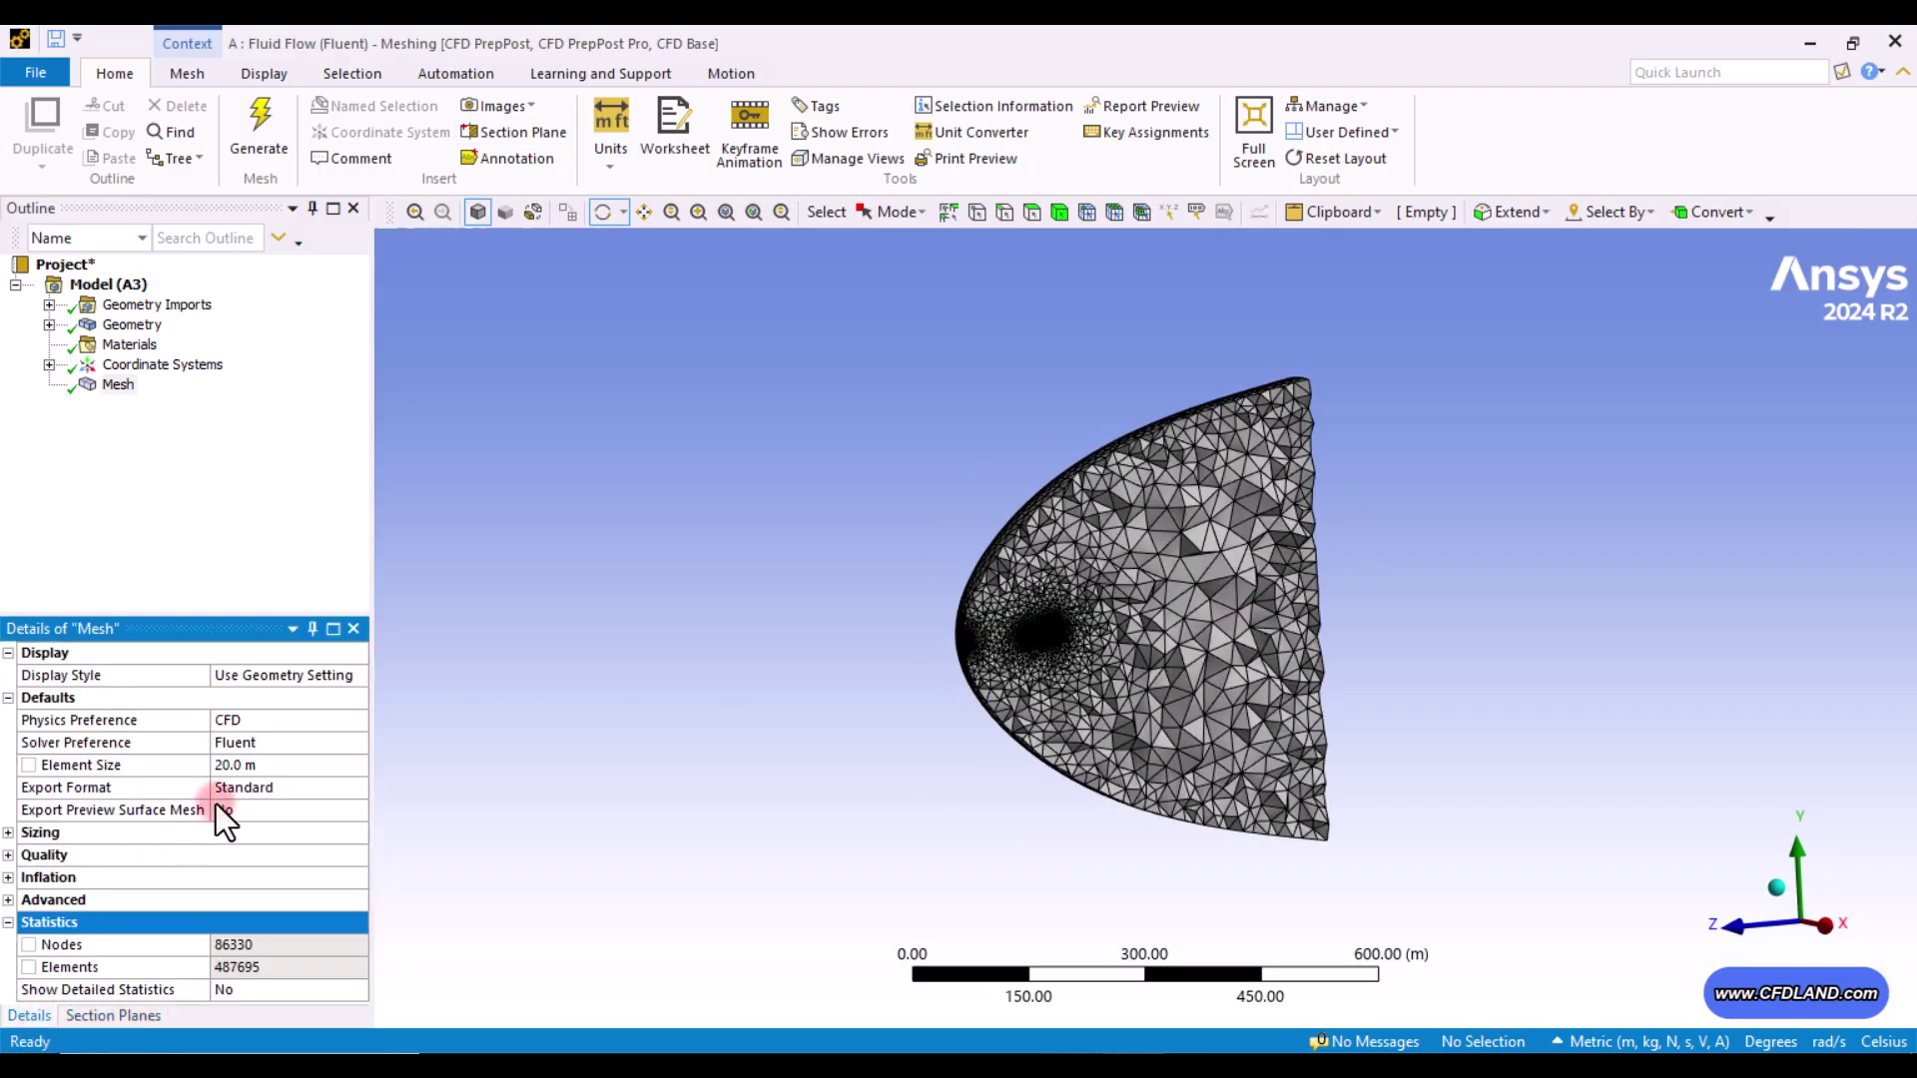
{"action": "left_click", "coordinate": [8, 832]}
{"action": "scroll", "coordinate": [256, 793], "scroll_direction": "down", "scroll_amount": 1}
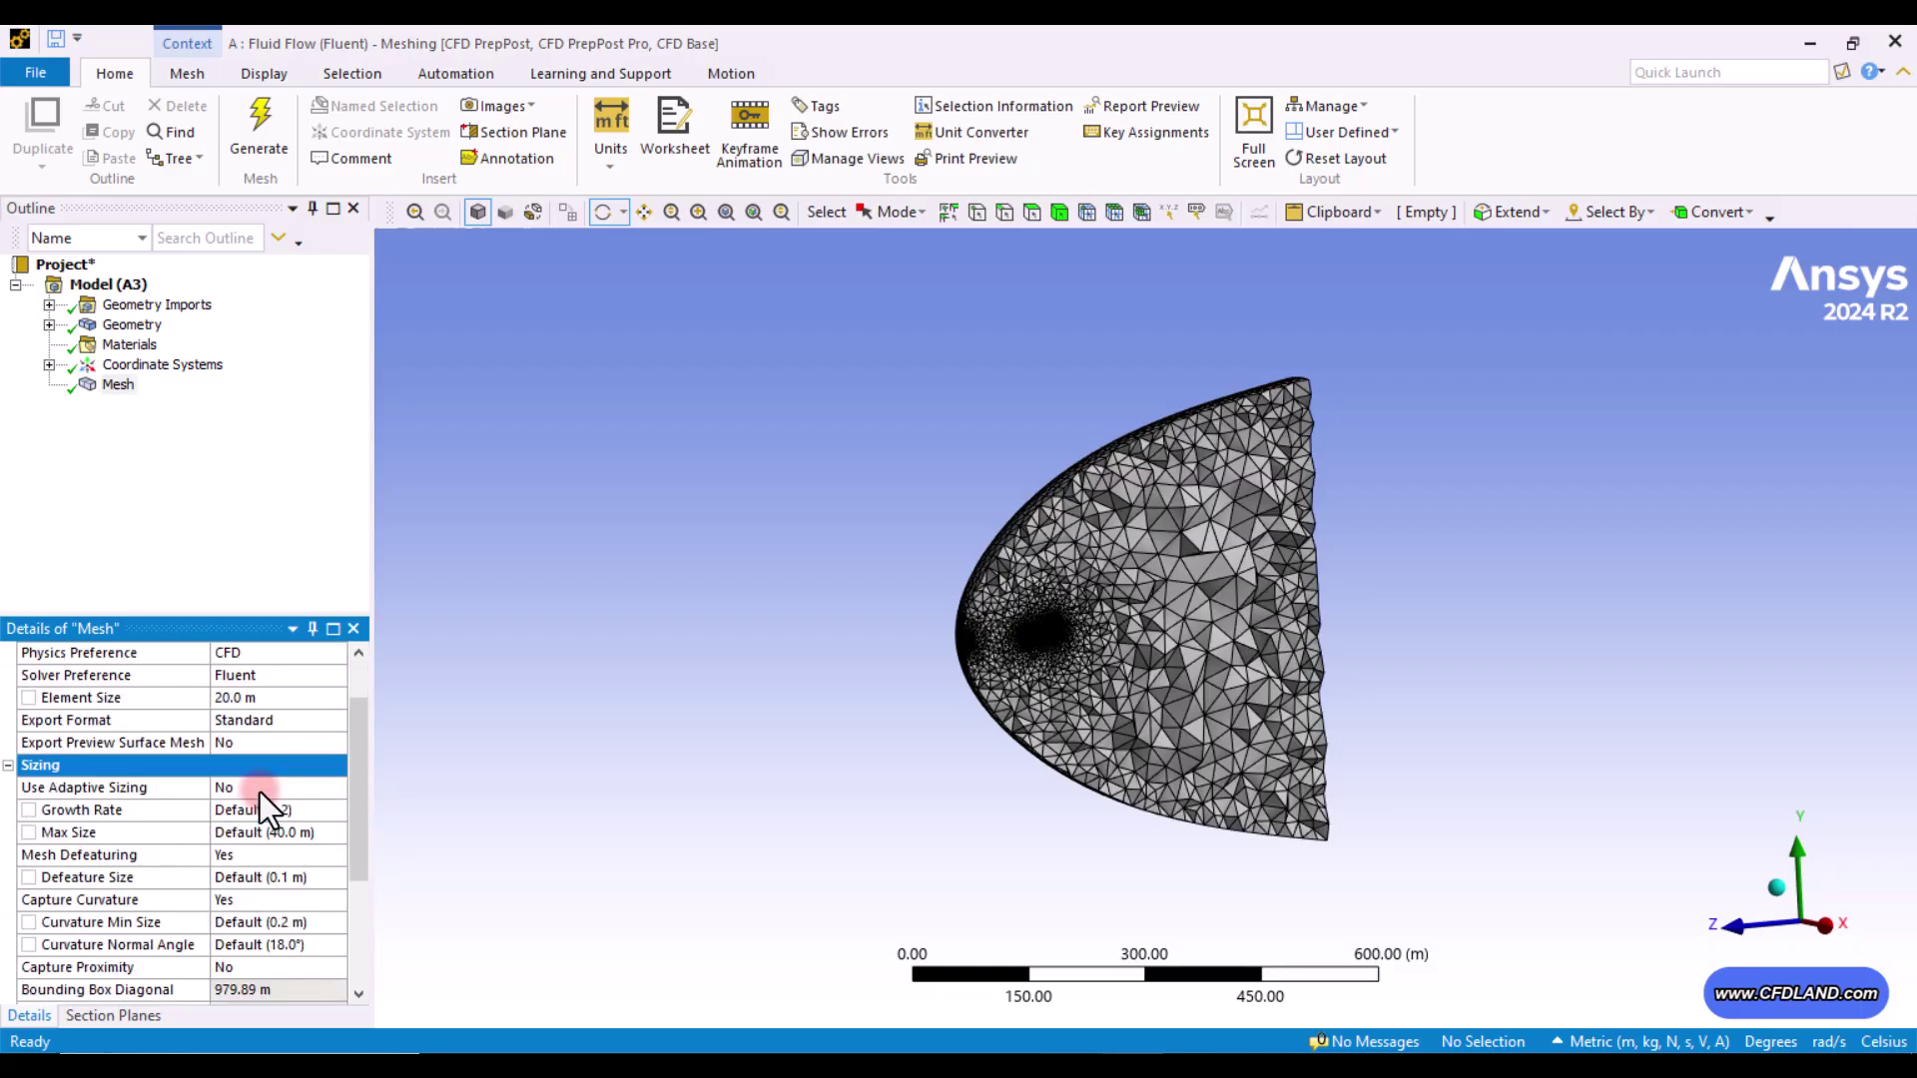
{"action": "scroll", "coordinate": [200, 794], "scroll_direction": "down", "scroll_amount": 2}
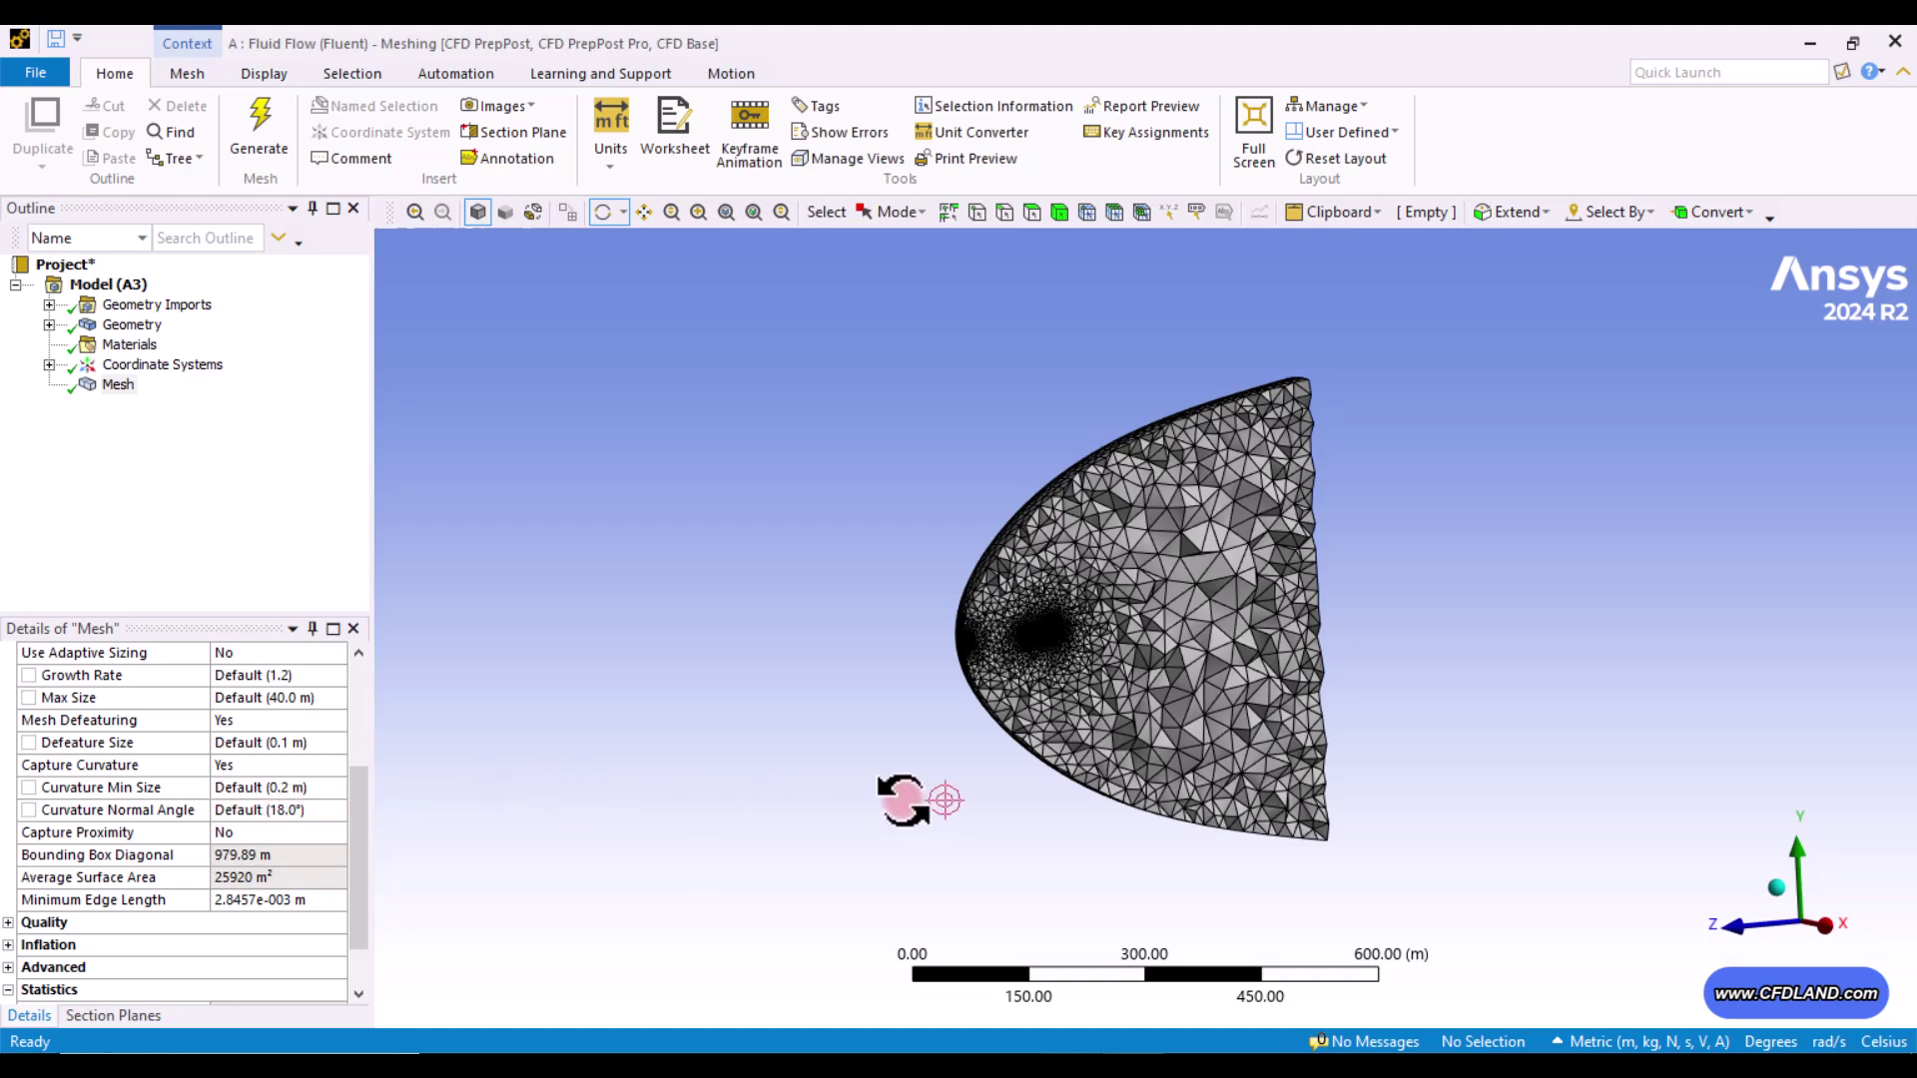
- Zoom, pan and rotate the view to inspect the fine mesh around the wing
{"action": "scroll", "coordinate": [1112, 672], "scroll_direction": "up", "scroll_amount": 5}
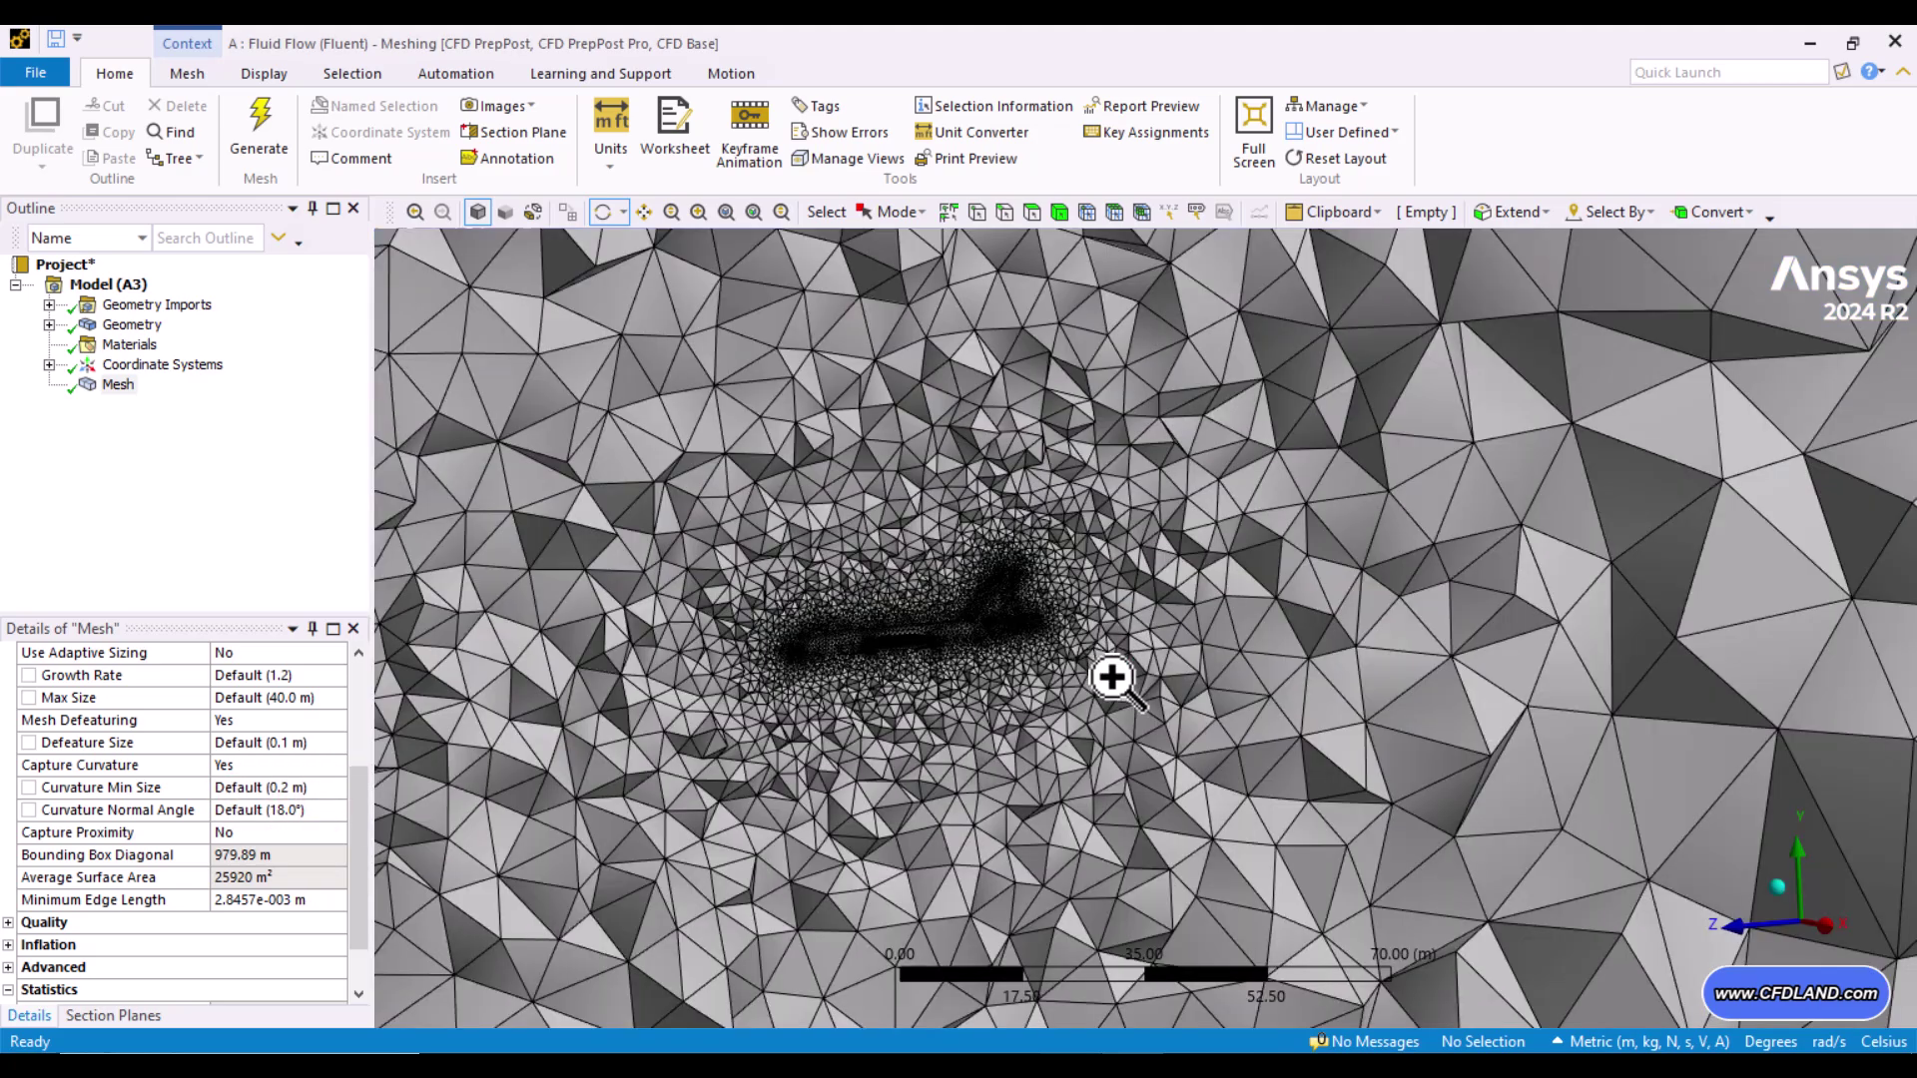
{"action": "scroll", "coordinate": [1104, 783], "scroll_direction": "up", "scroll_amount": 5}
{"action": "left_click_drag", "start_coordinate": [1163, 816], "coordinate": [1181, 749]}
{"action": "middle_click_drag", "start_coordinate": [1181, 749], "coordinate": [996, 452], "text": "ctrl"}
{"action": "left_click_drag", "start_coordinate": [997, 453], "coordinate": [1207, 578]}
{"action": "middle_click_drag", "start_coordinate": [1208, 578], "coordinate": [1213, 804], "text": "ctrl"}
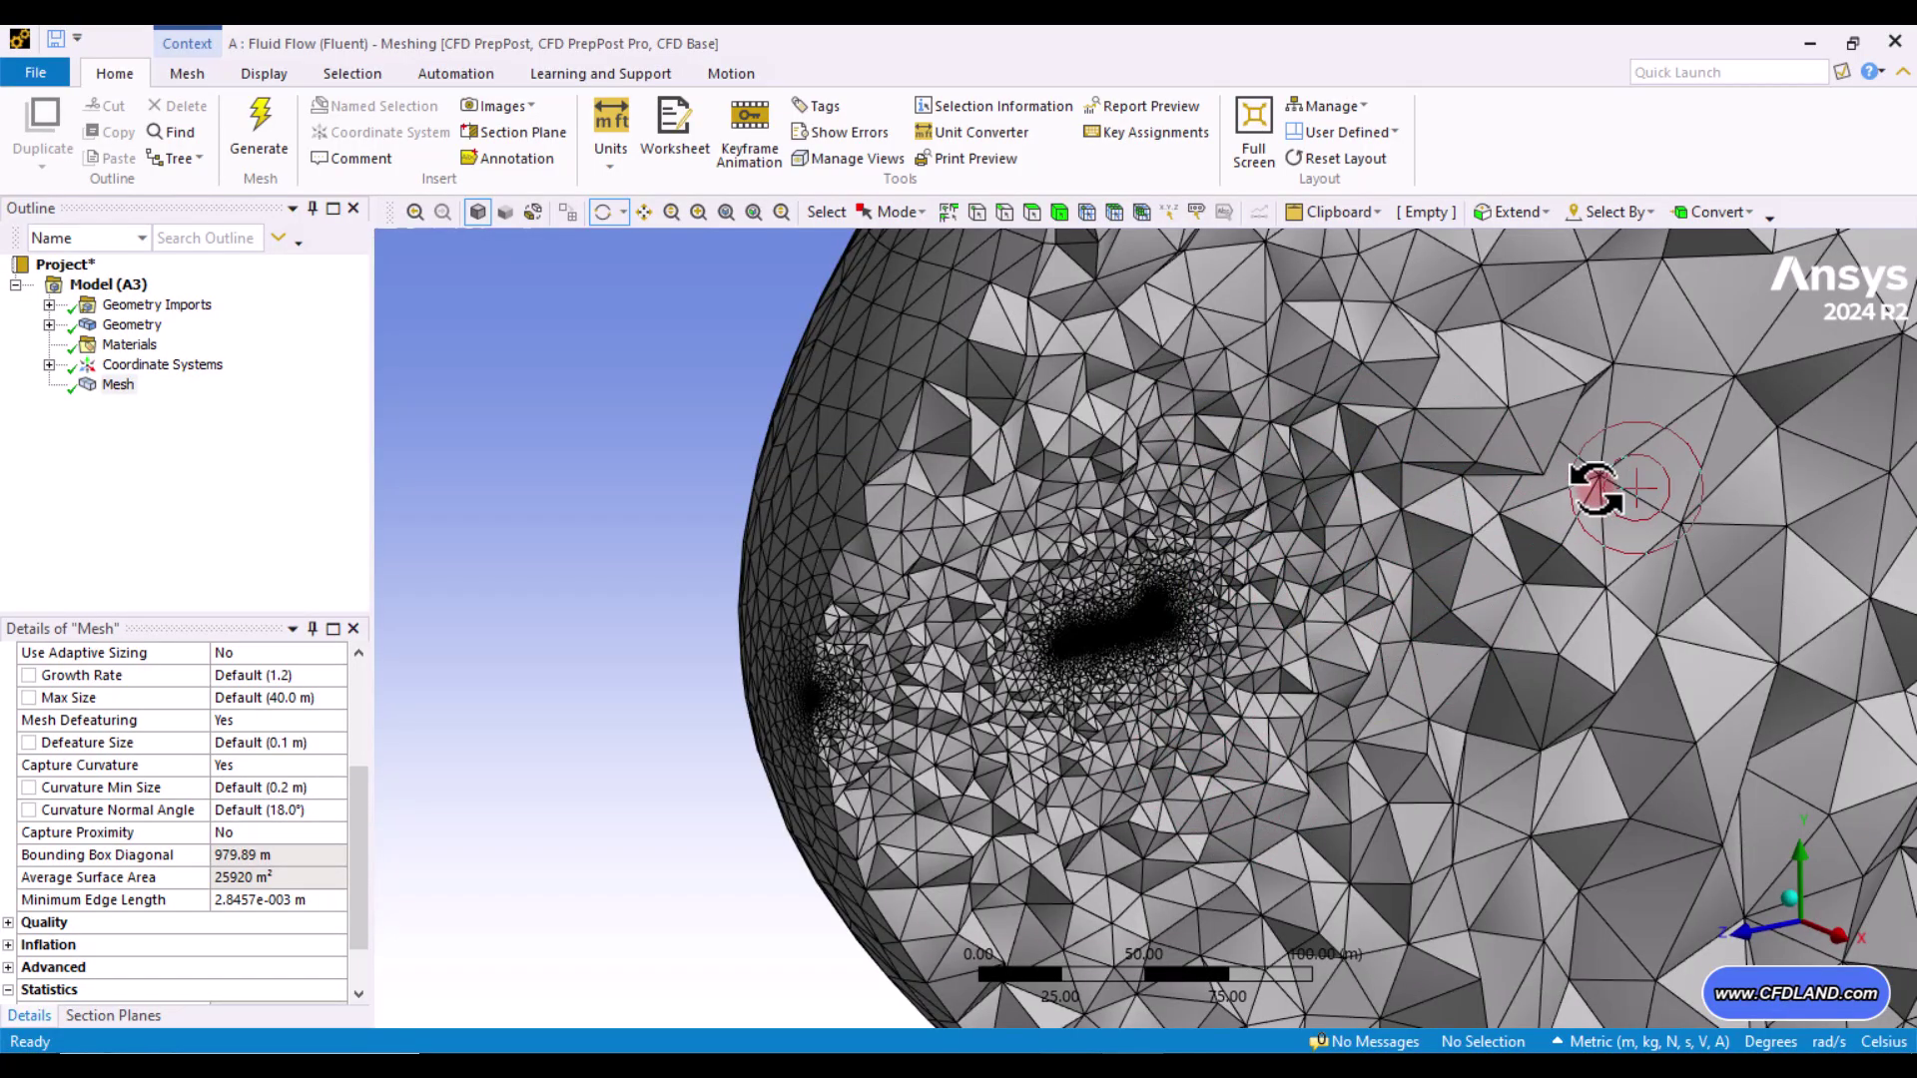
- Inspect the graded mesh around the airplane, then right-click Mesh in the Outline
{"action": "middle_click_drag", "start_coordinate": [1441, 509], "coordinate": [1157, 589], "text": "shift"}
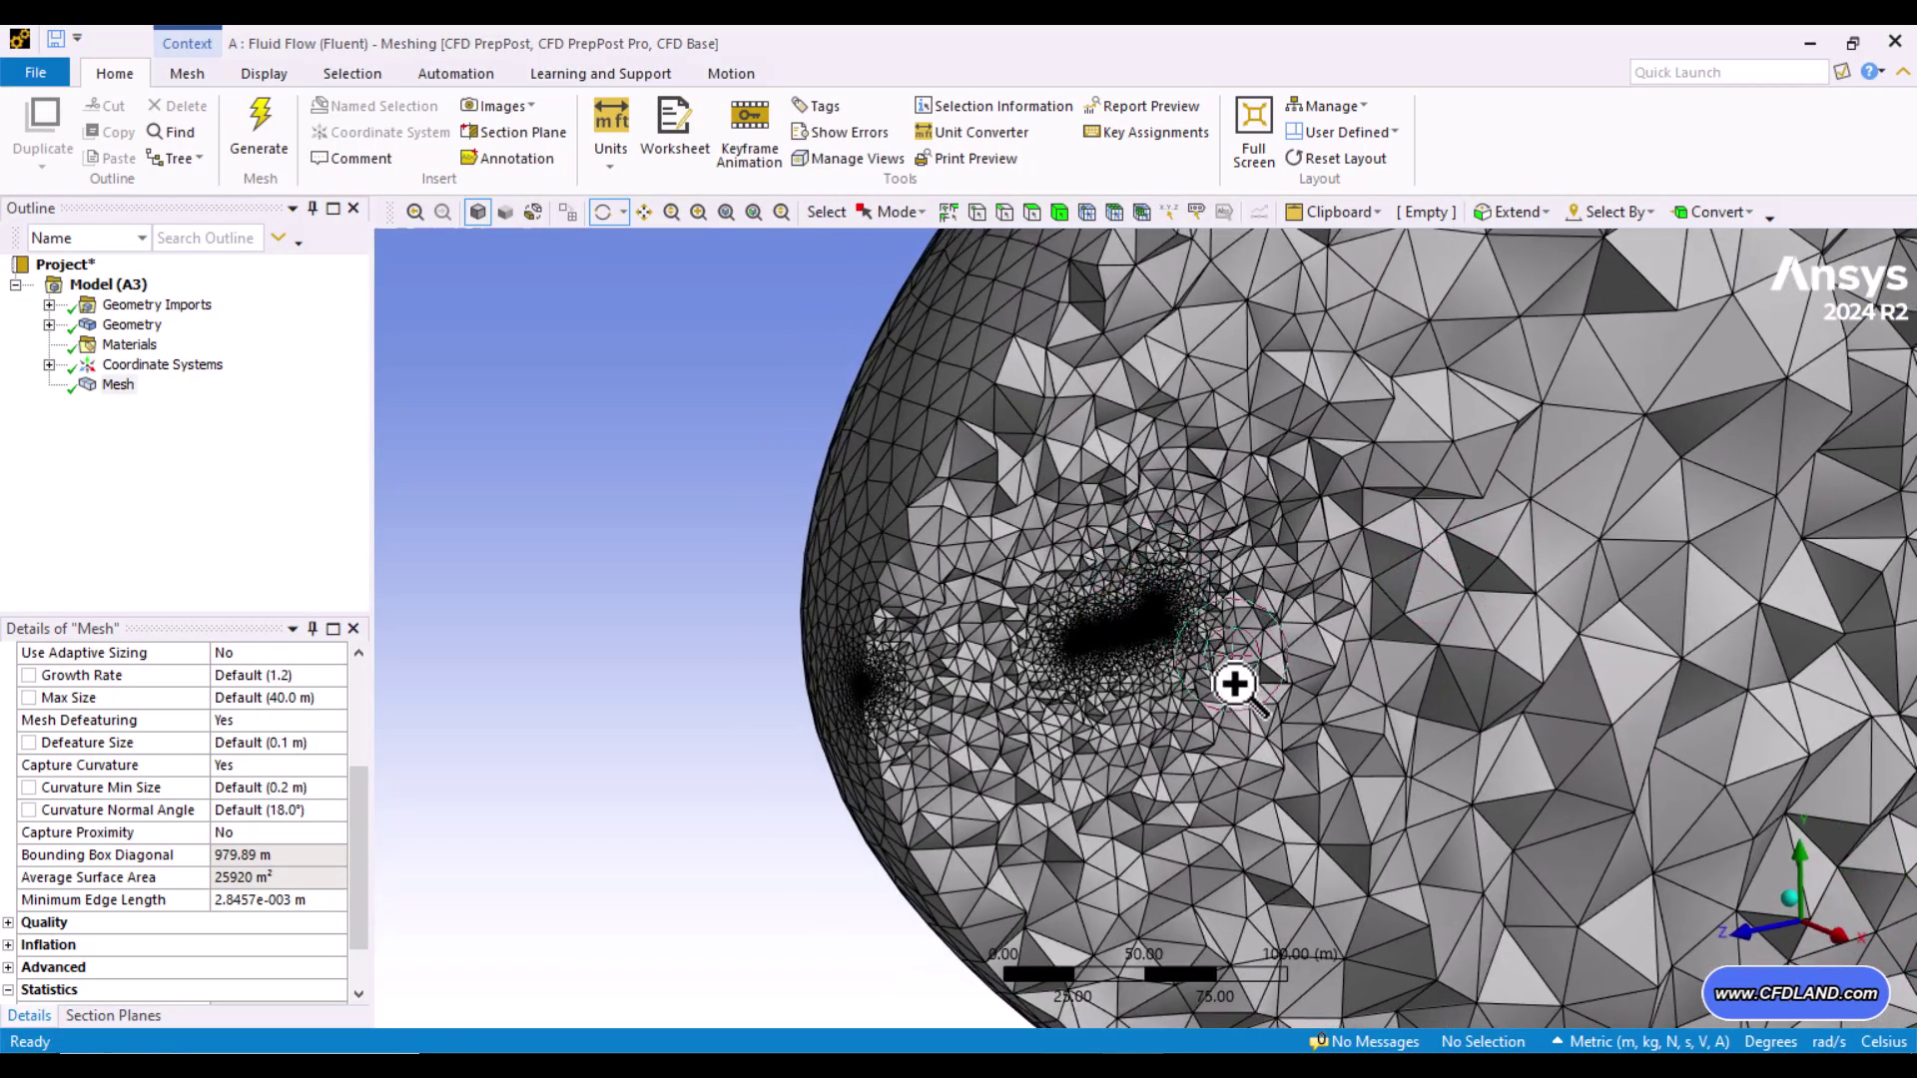
{"action": "scroll", "coordinate": [1238, 687], "scroll_direction": "up", "scroll_amount": 5}
{"action": "middle_click_drag", "start_coordinate": [1147, 650], "coordinate": [1055, 612], "text": "ctrl"}
{"action": "scroll", "coordinate": [1078, 625], "scroll_direction": "up", "scroll_amount": 2}
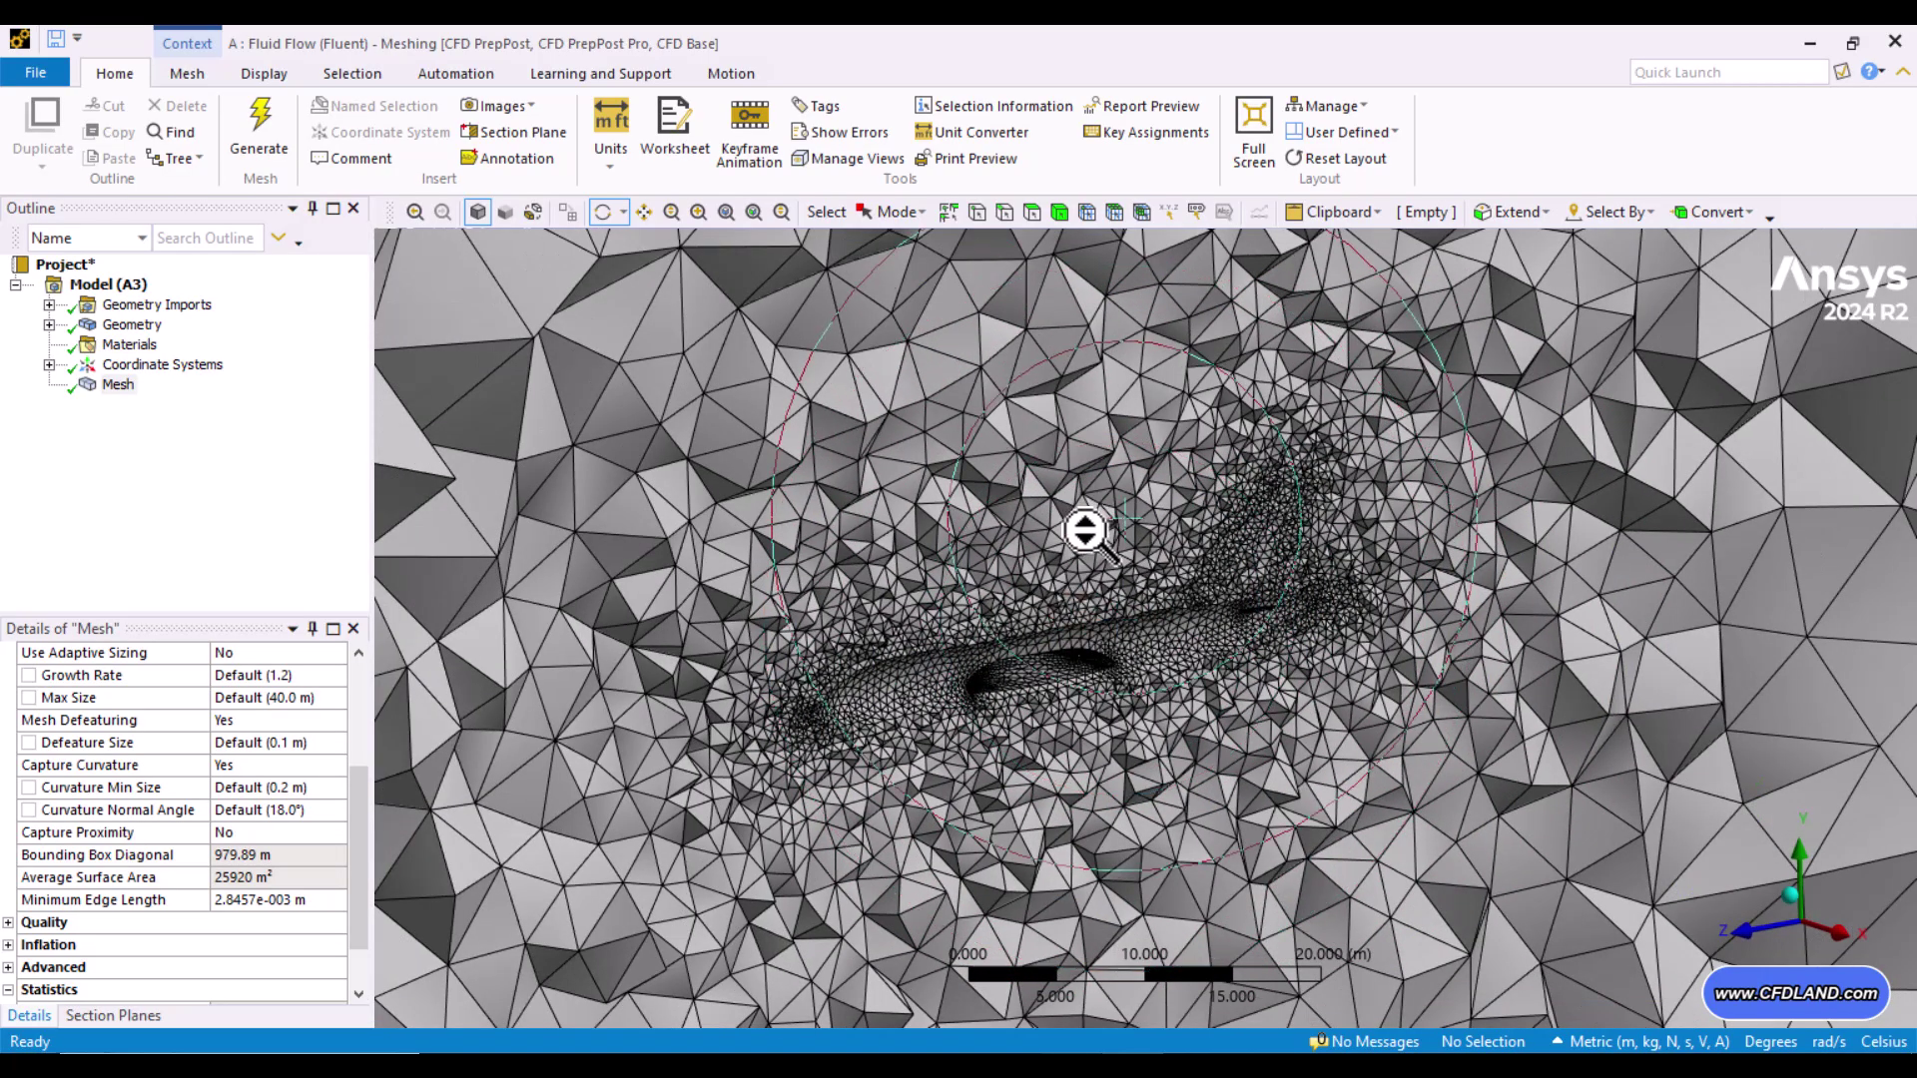
{"action": "scroll", "coordinate": [1085, 639], "scroll_direction": "down", "scroll_amount": 3}
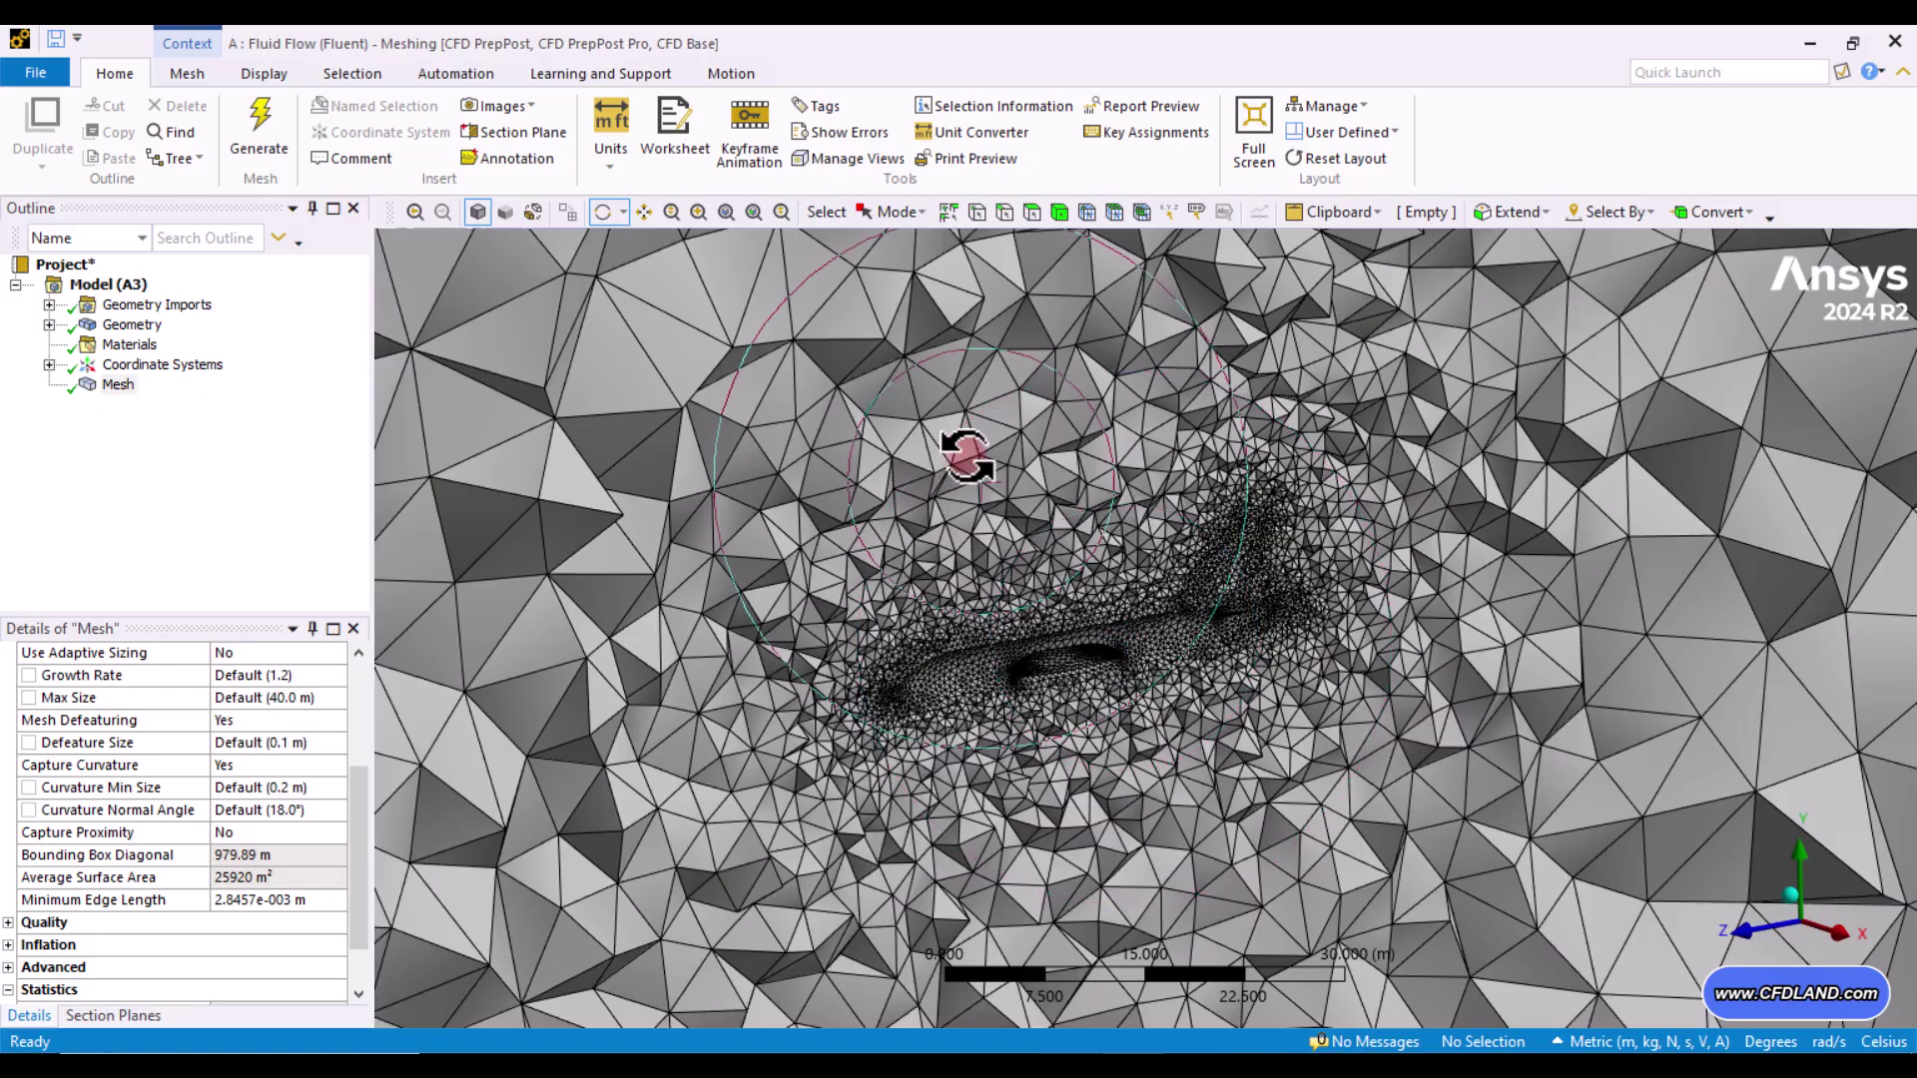
{"action": "left_click_drag", "start_coordinate": [975, 530], "coordinate": [975, 753]}
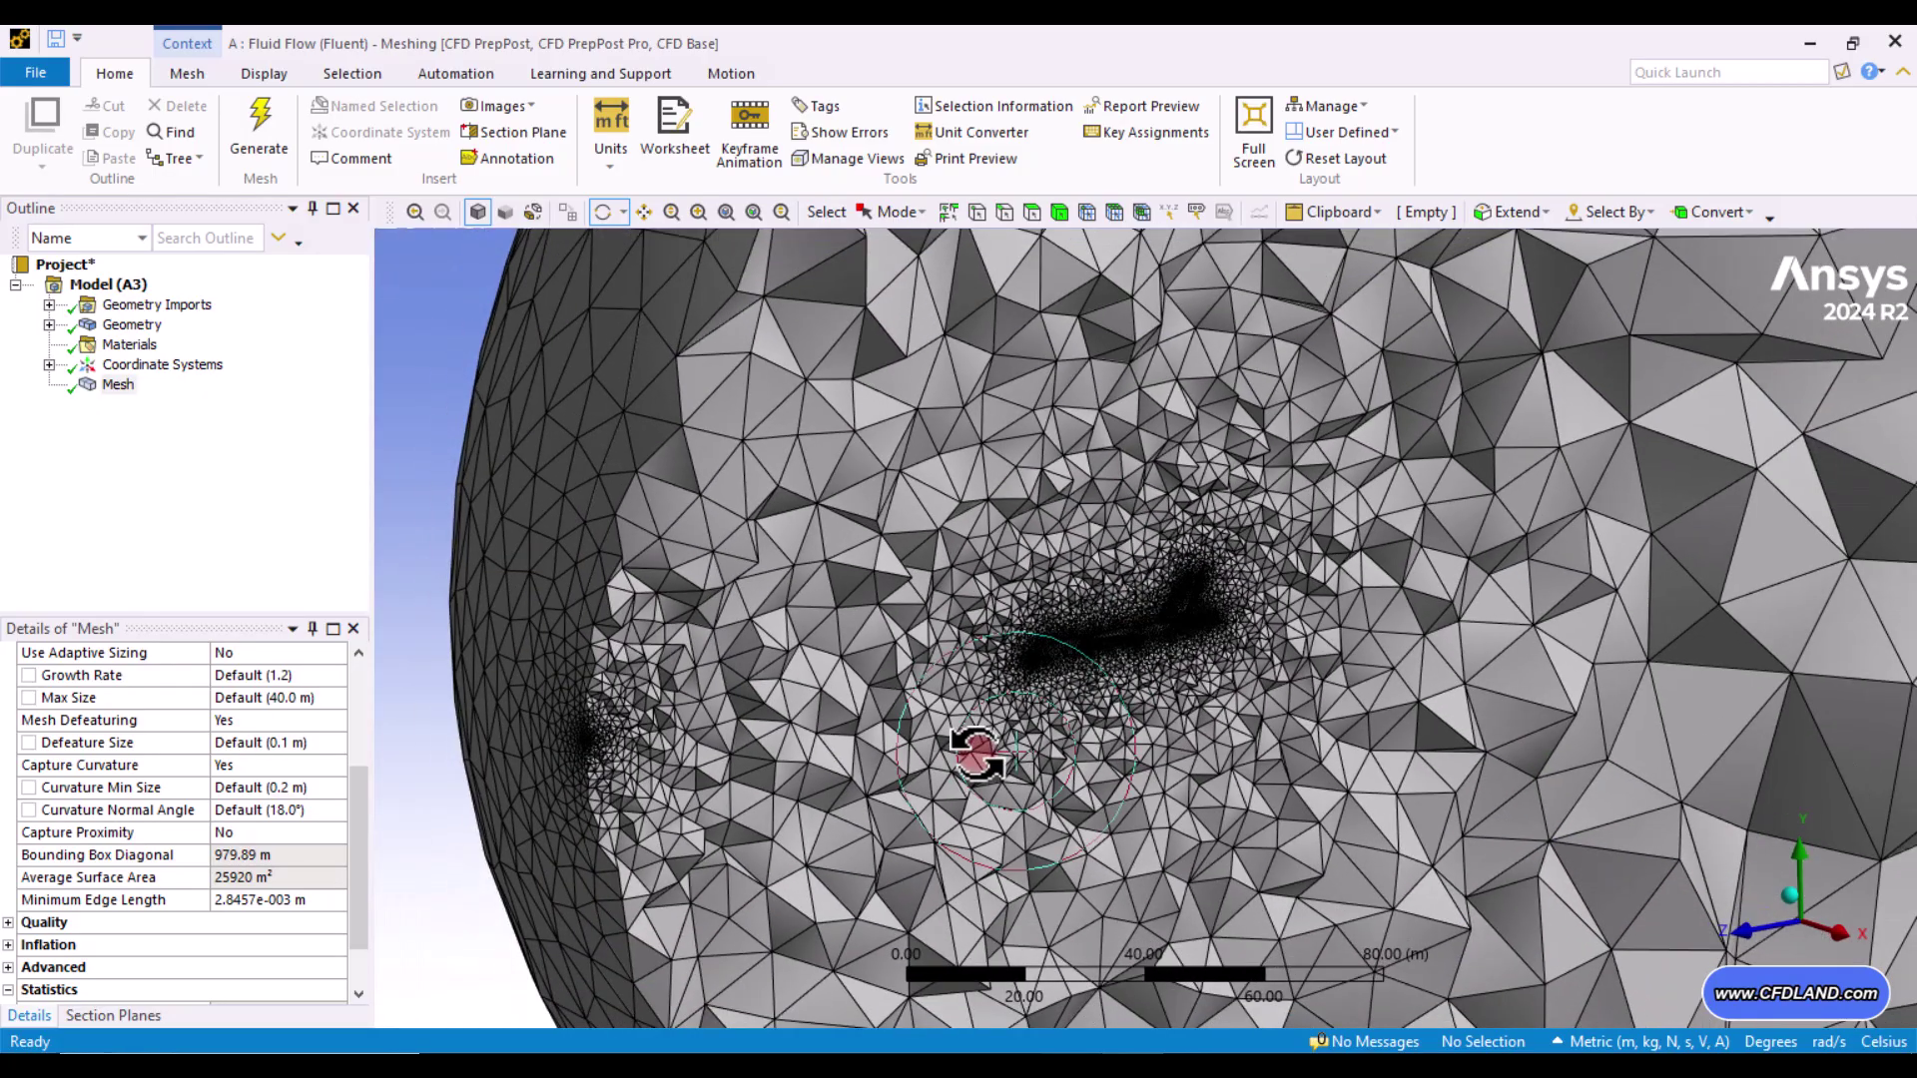
{"action": "left_click", "coordinate": [120, 387]}
{"action": "right_click", "coordinate": [120, 387]}
- Insert an Inflation control under Mesh and click the fluid body as its Geometry
{"action": "mouse_move", "coordinate": [164, 401]}
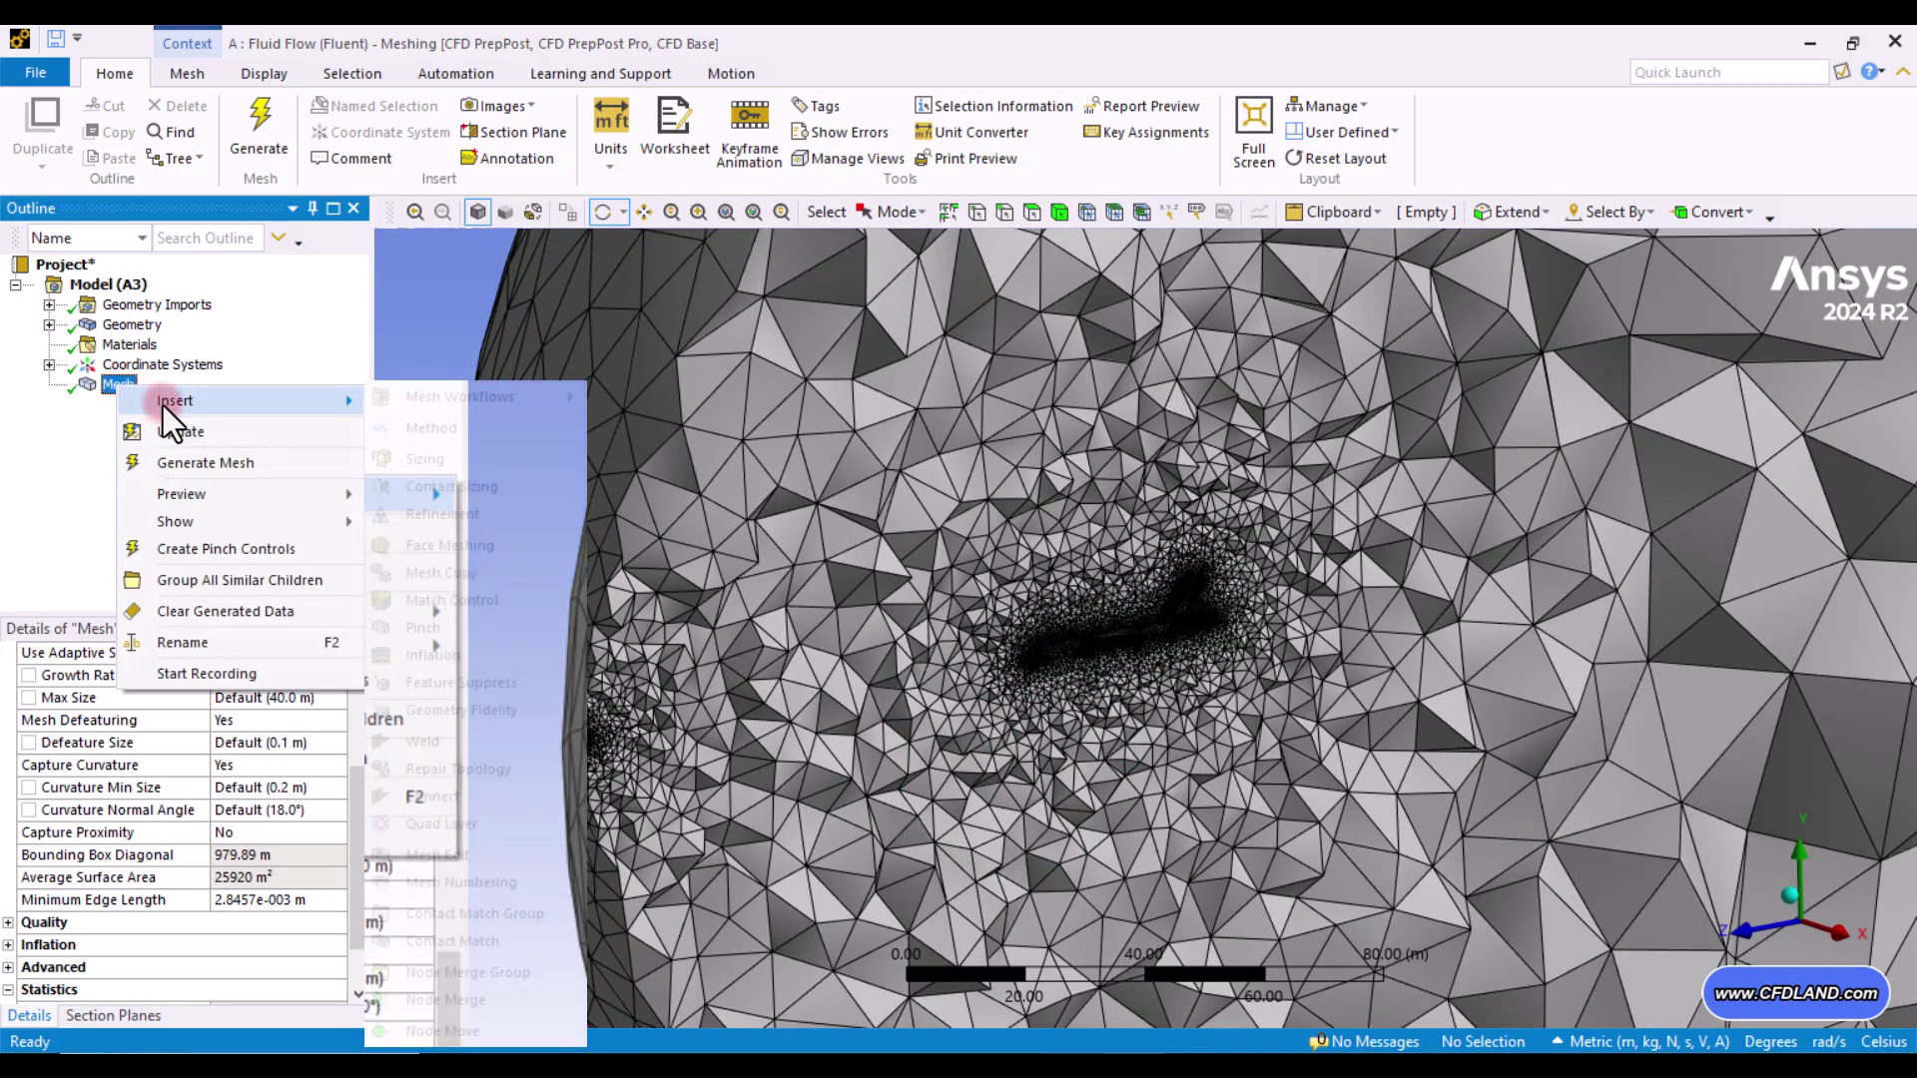
{"action": "mouse_move", "coordinate": [441, 395]}
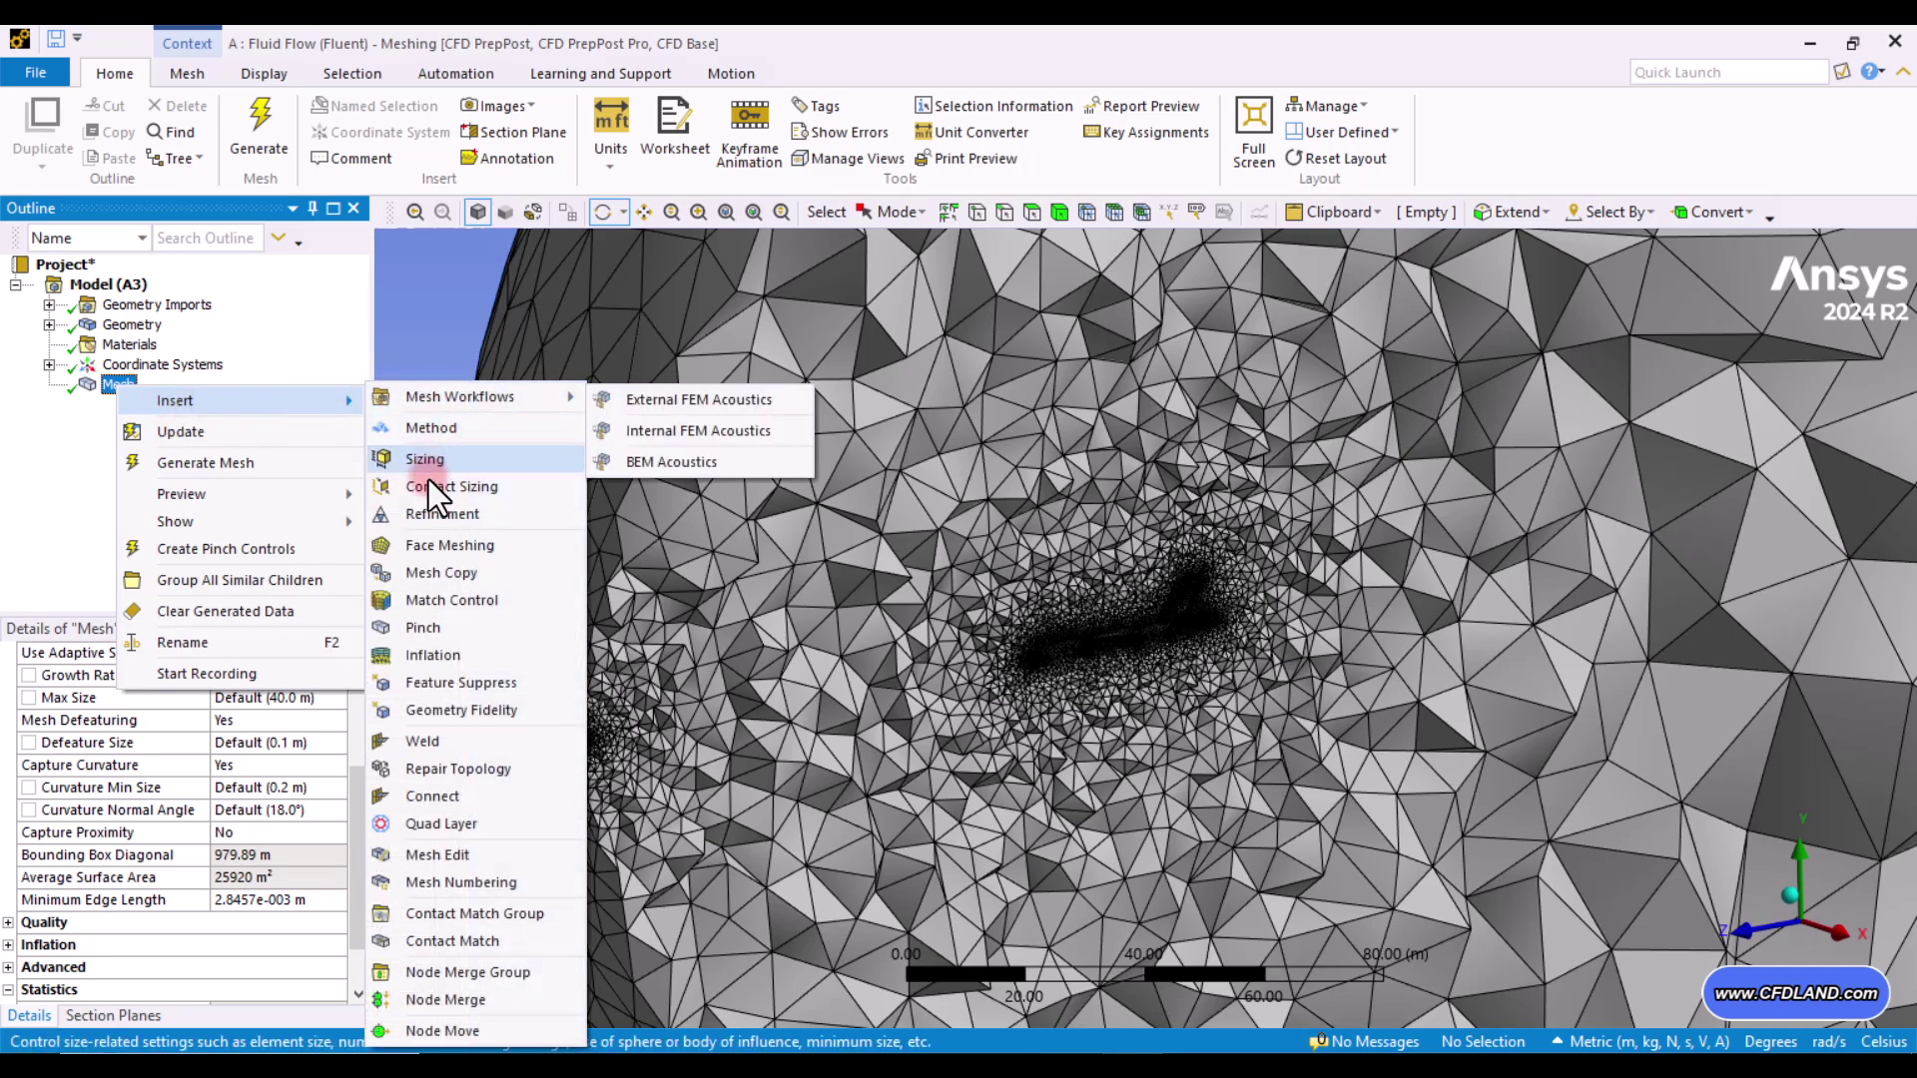
{"action": "left_click", "coordinate": [506, 657]}
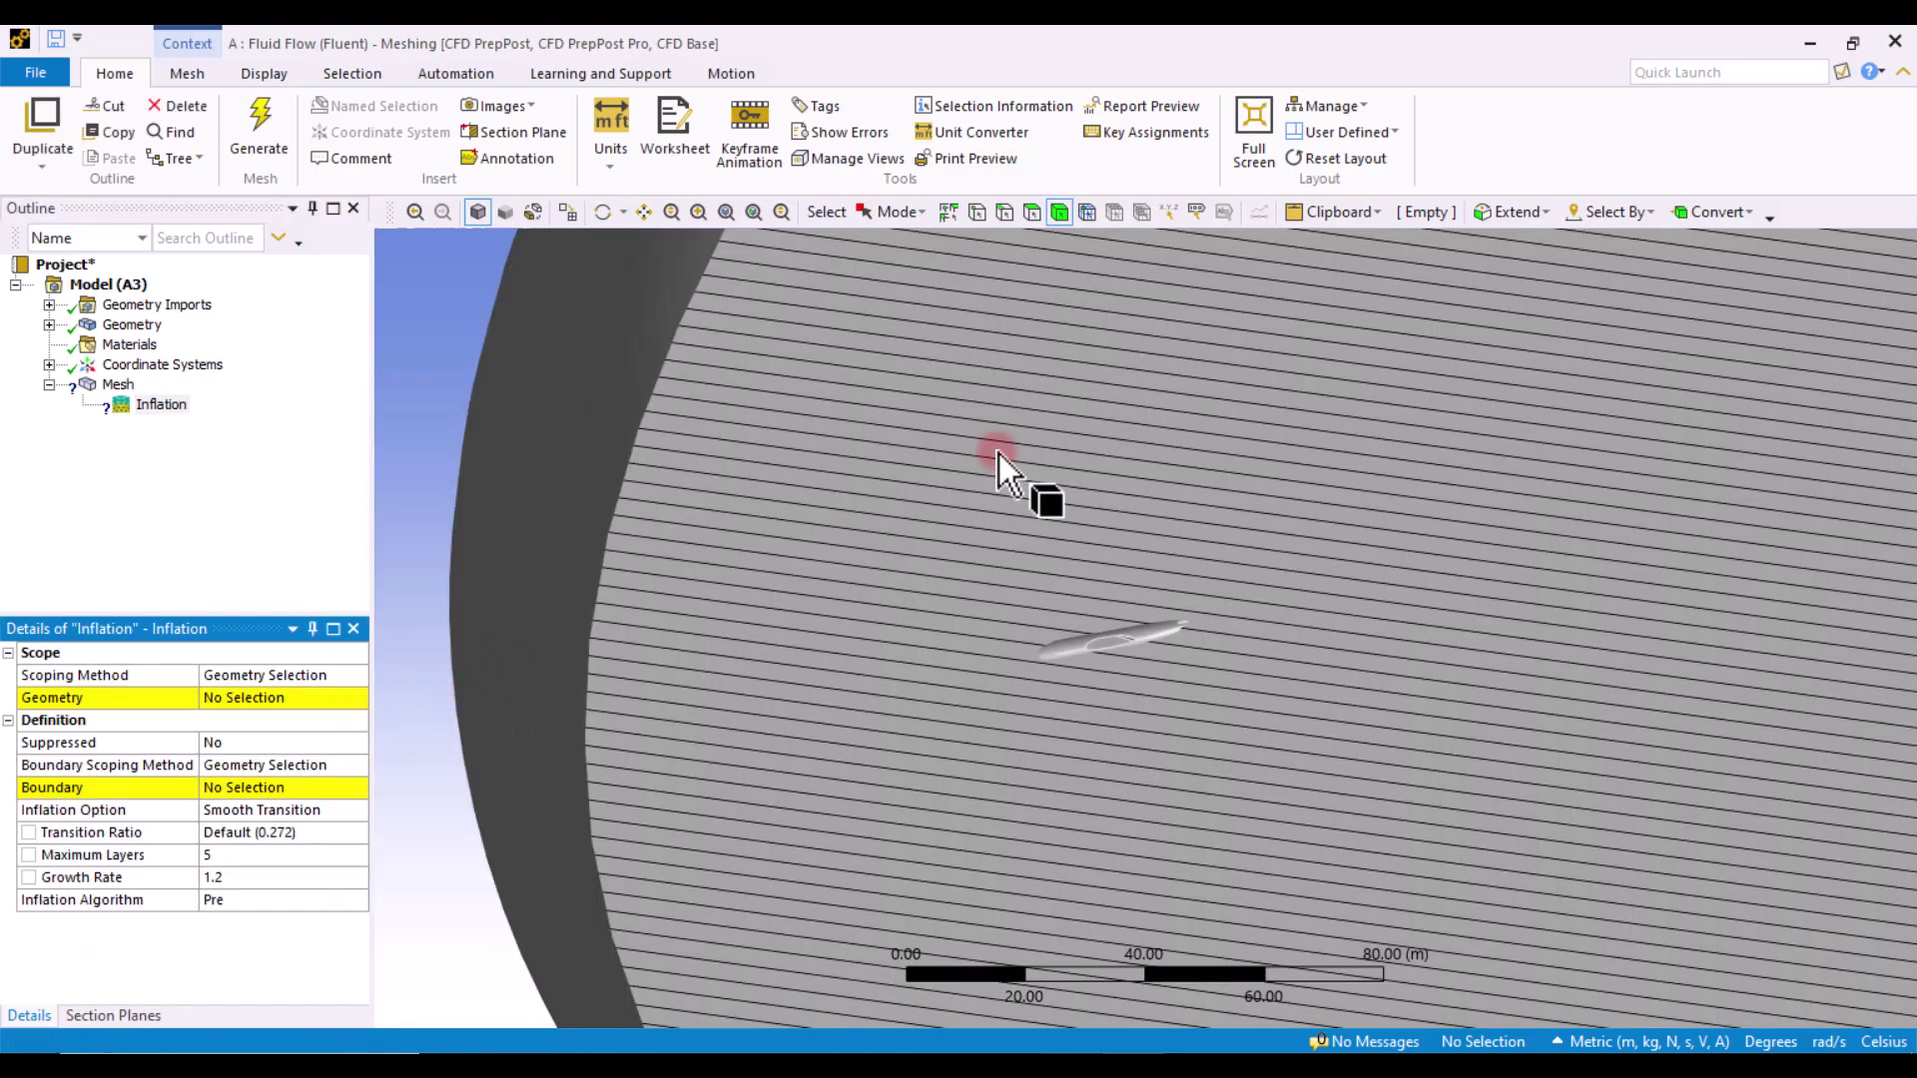
{"action": "middle_click_drag", "start_coordinate": [995, 462], "coordinate": [925, 685], "text": "shift"}
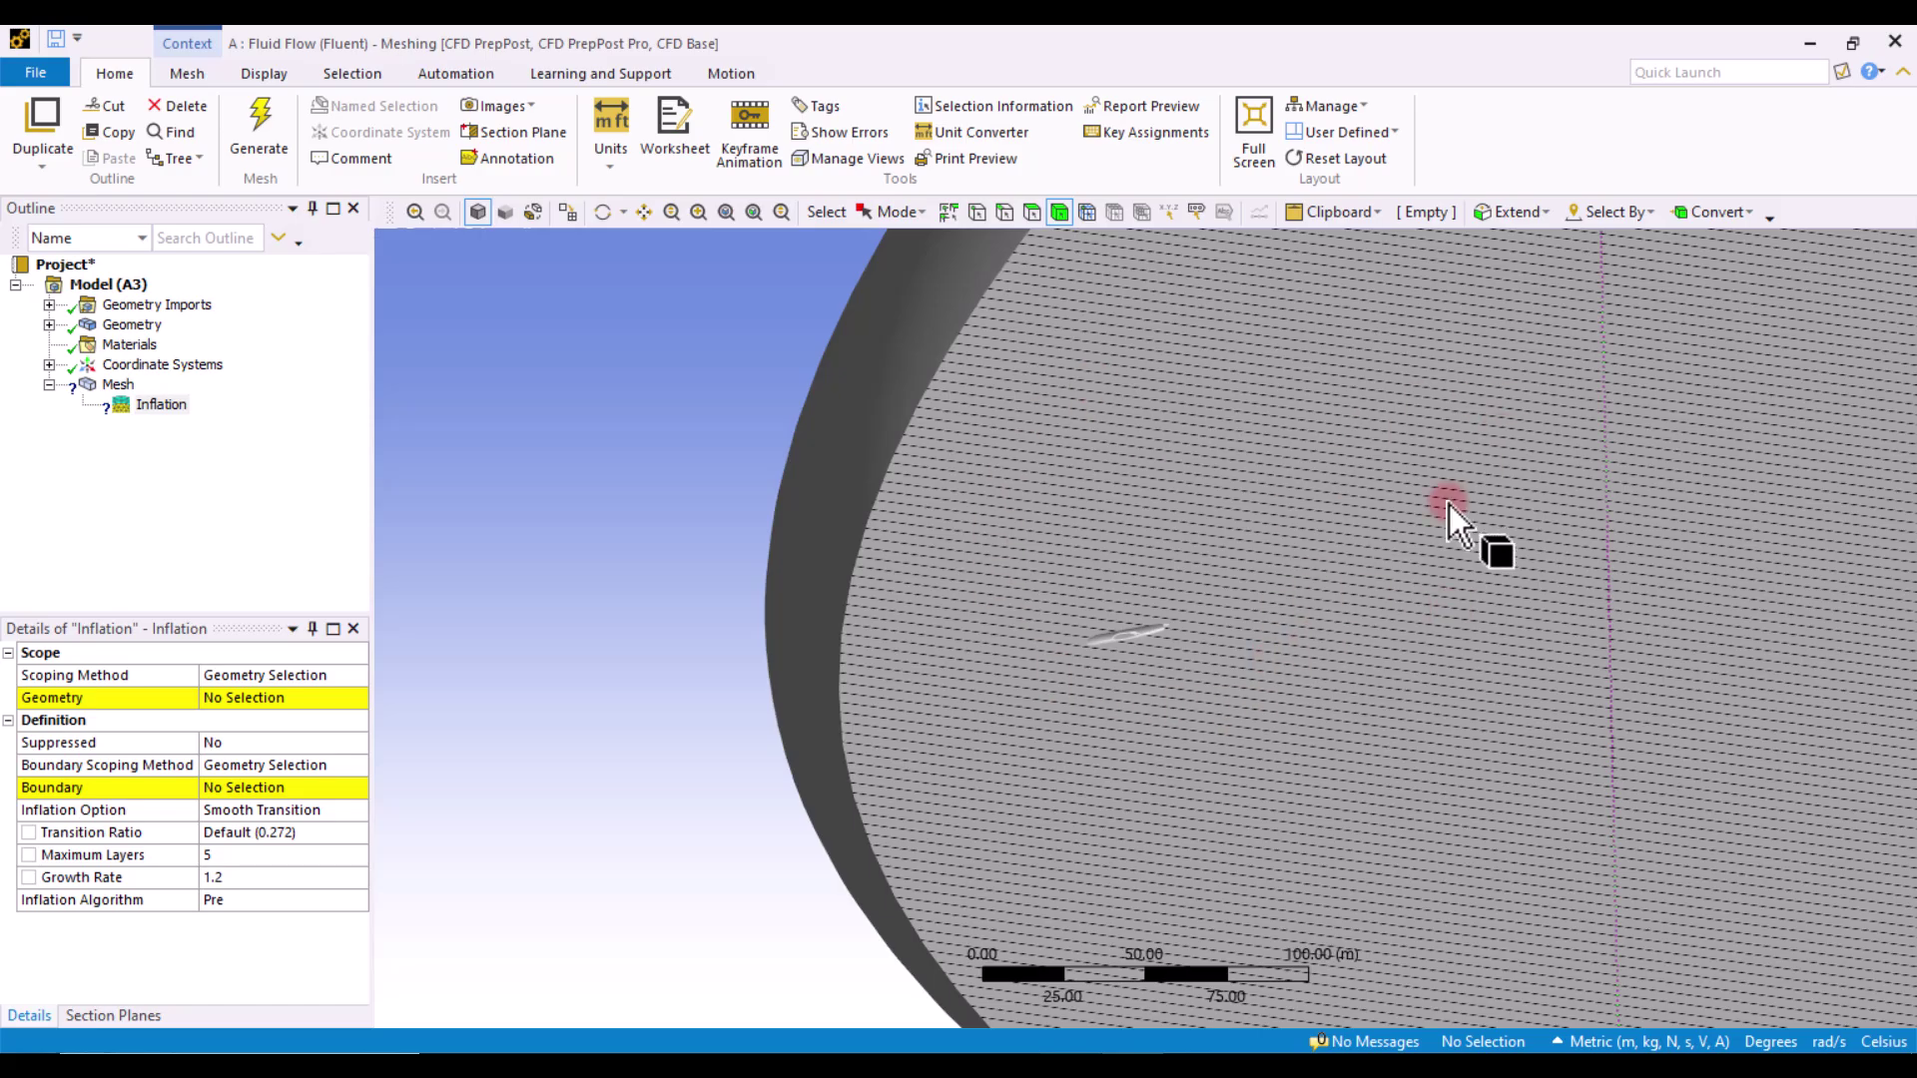
{"action": "left_click", "coordinate": [261, 693]}
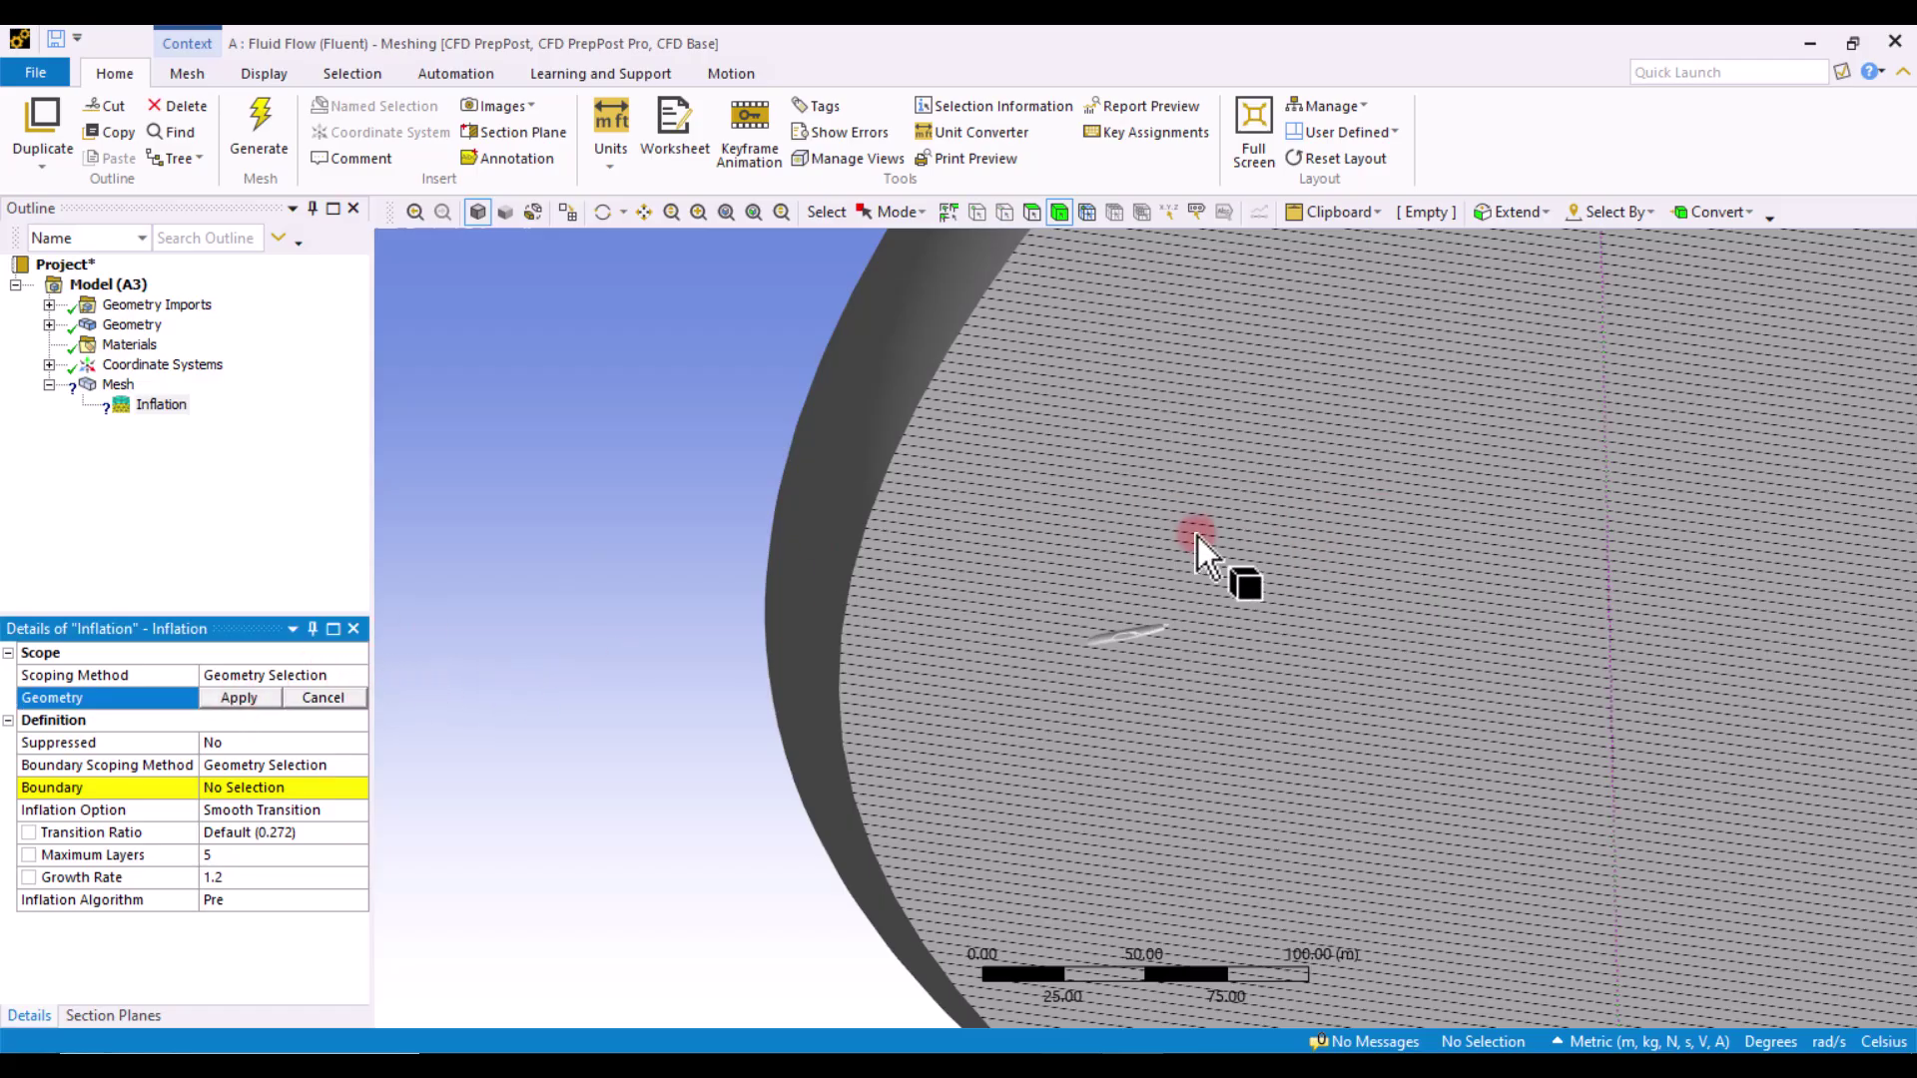
{"action": "left_click", "coordinate": [974, 591]}
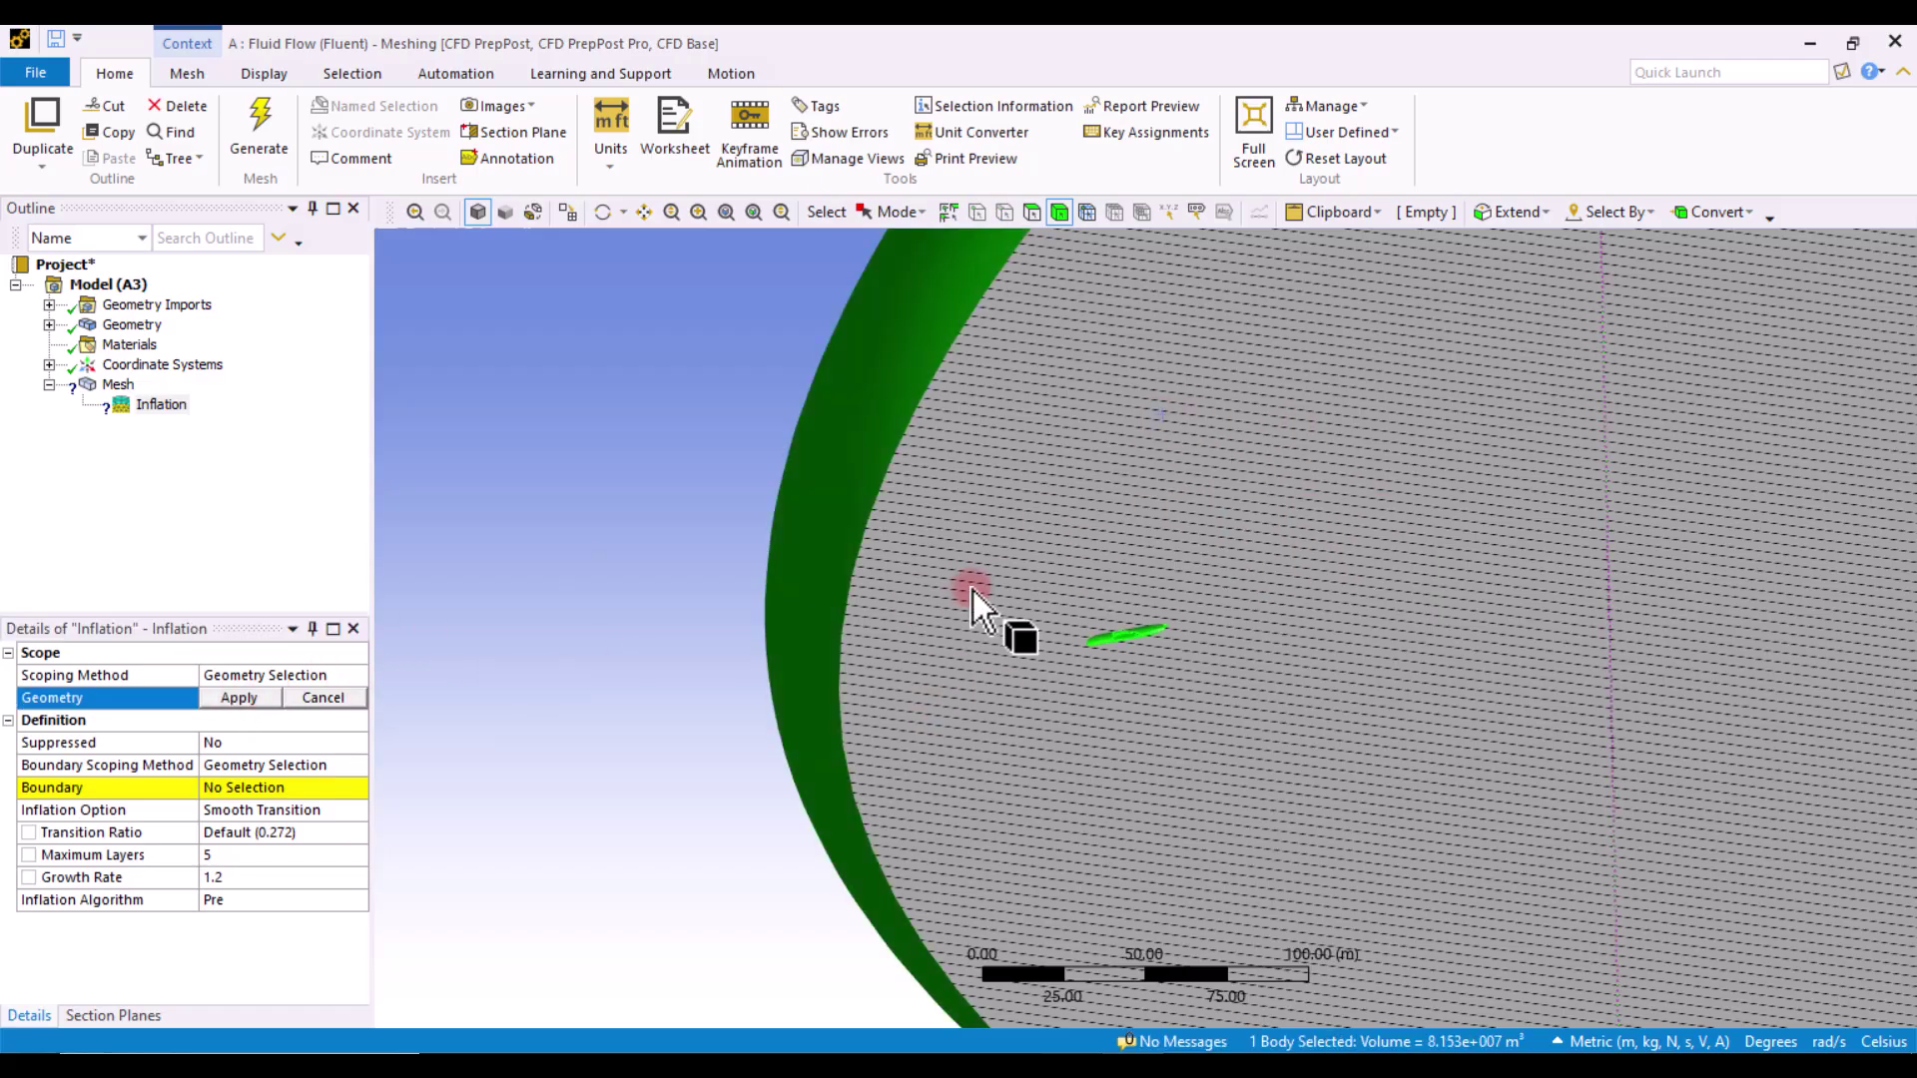
- Apply the fluid body as the inflation geometry and start choosing the Boundary
{"action": "left_click", "coordinate": [239, 699]}
{"action": "left_click", "coordinate": [99, 789]}
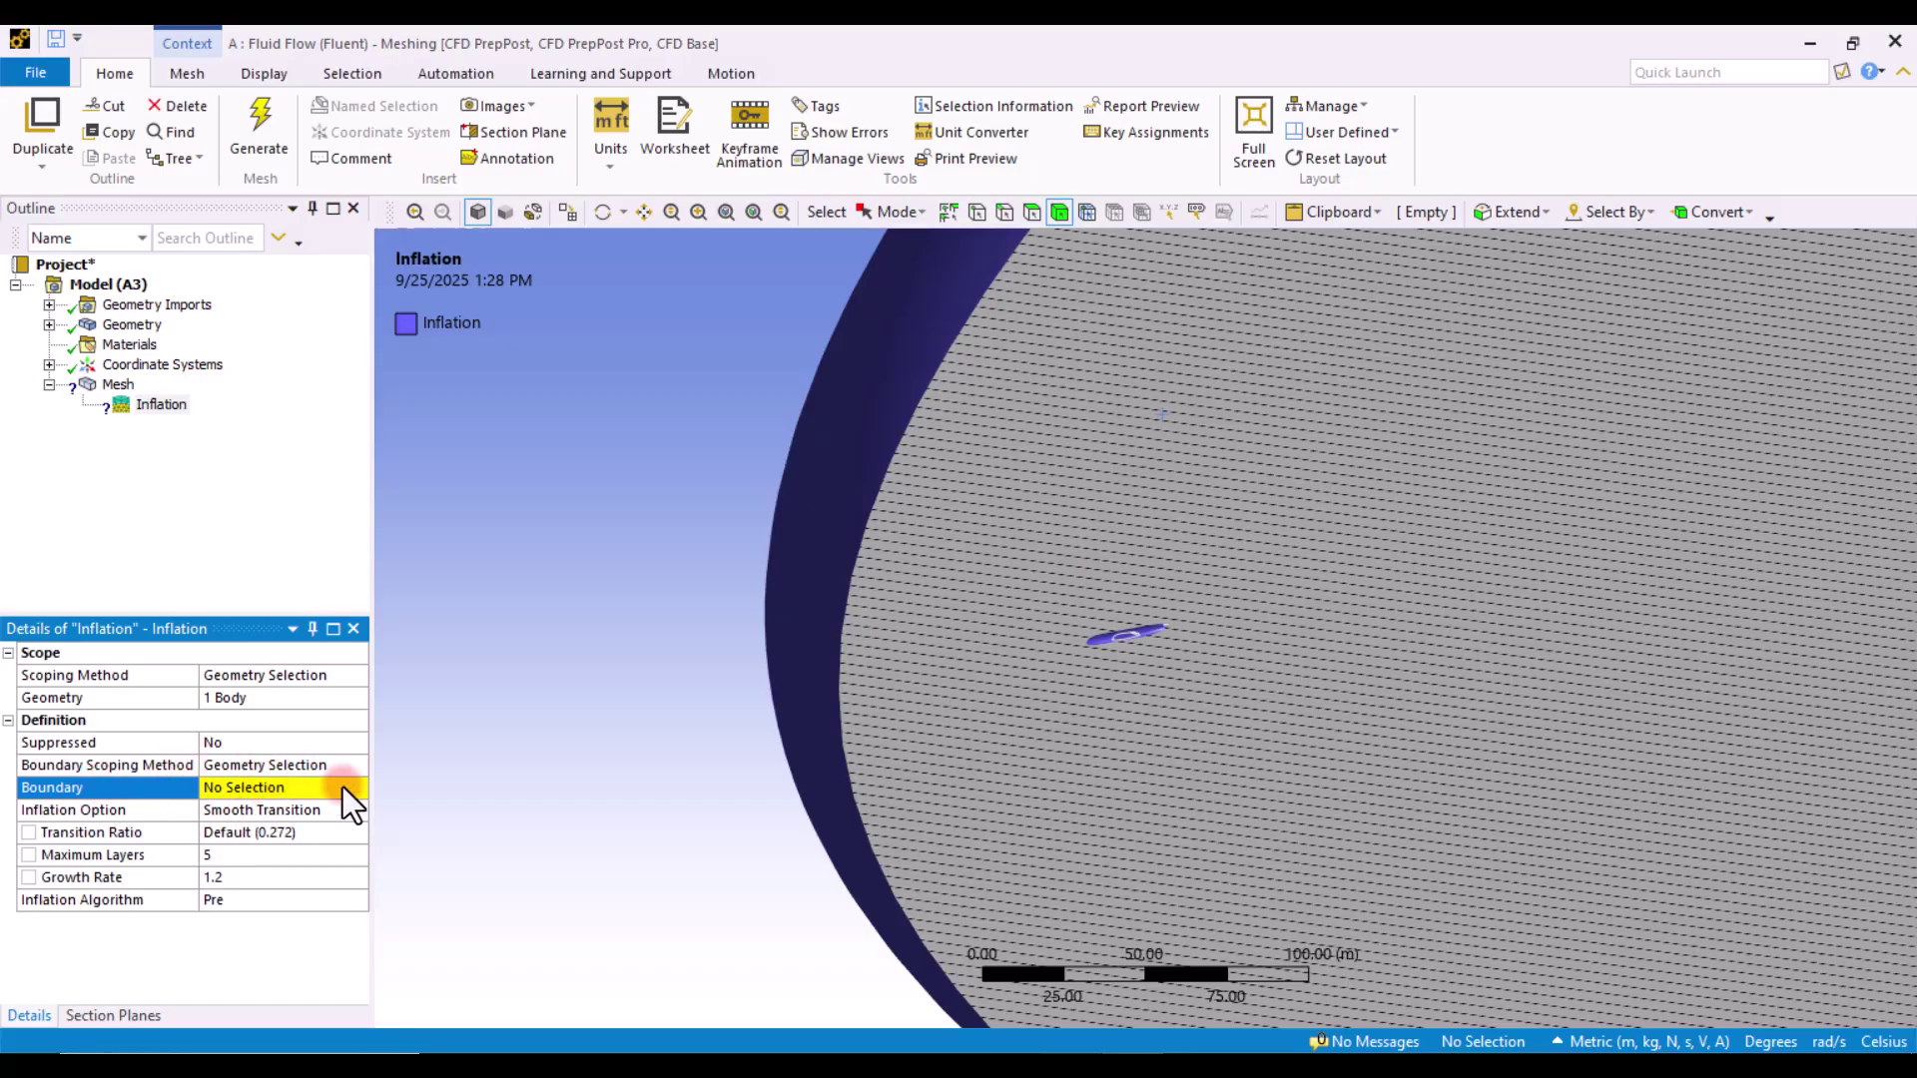
{"action": "left_click", "coordinate": [231, 788]}
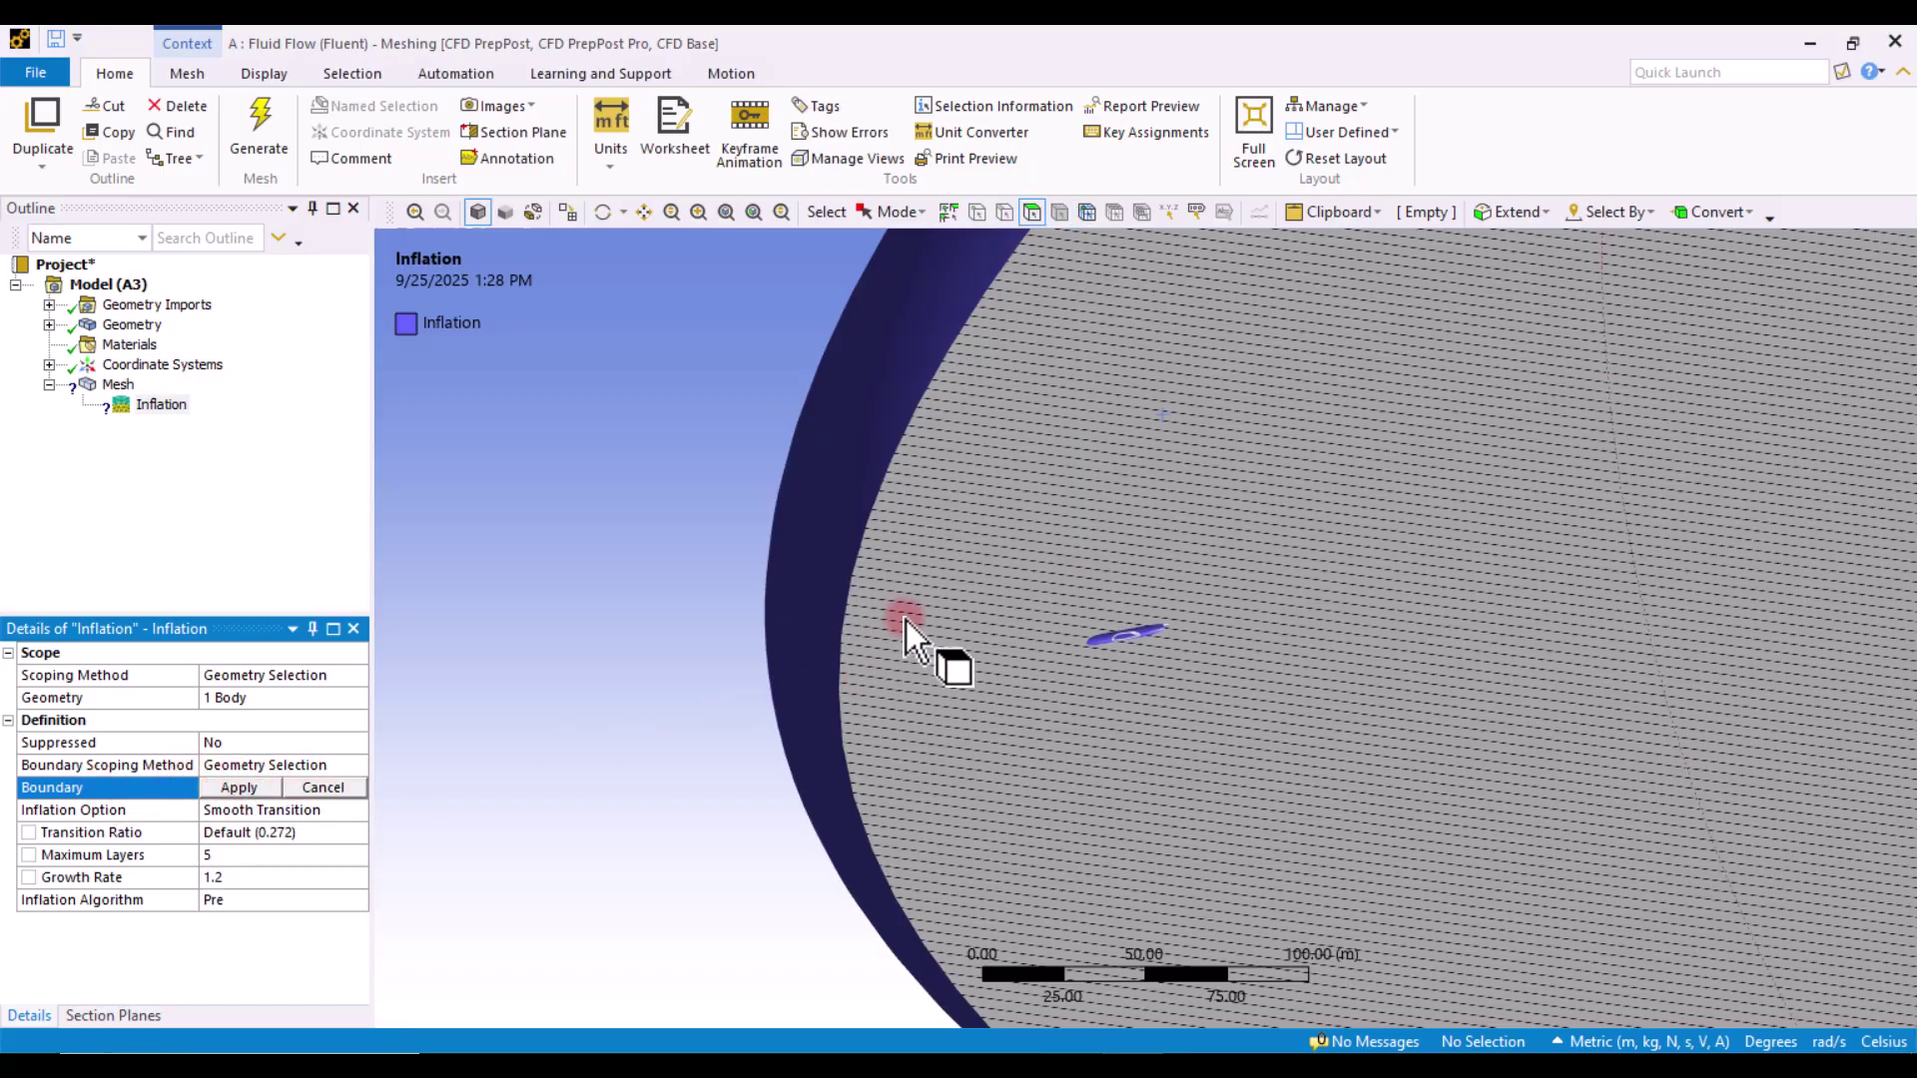
{"action": "scroll", "coordinate": [975, 543], "scroll_direction": "down", "scroll_amount": 3}
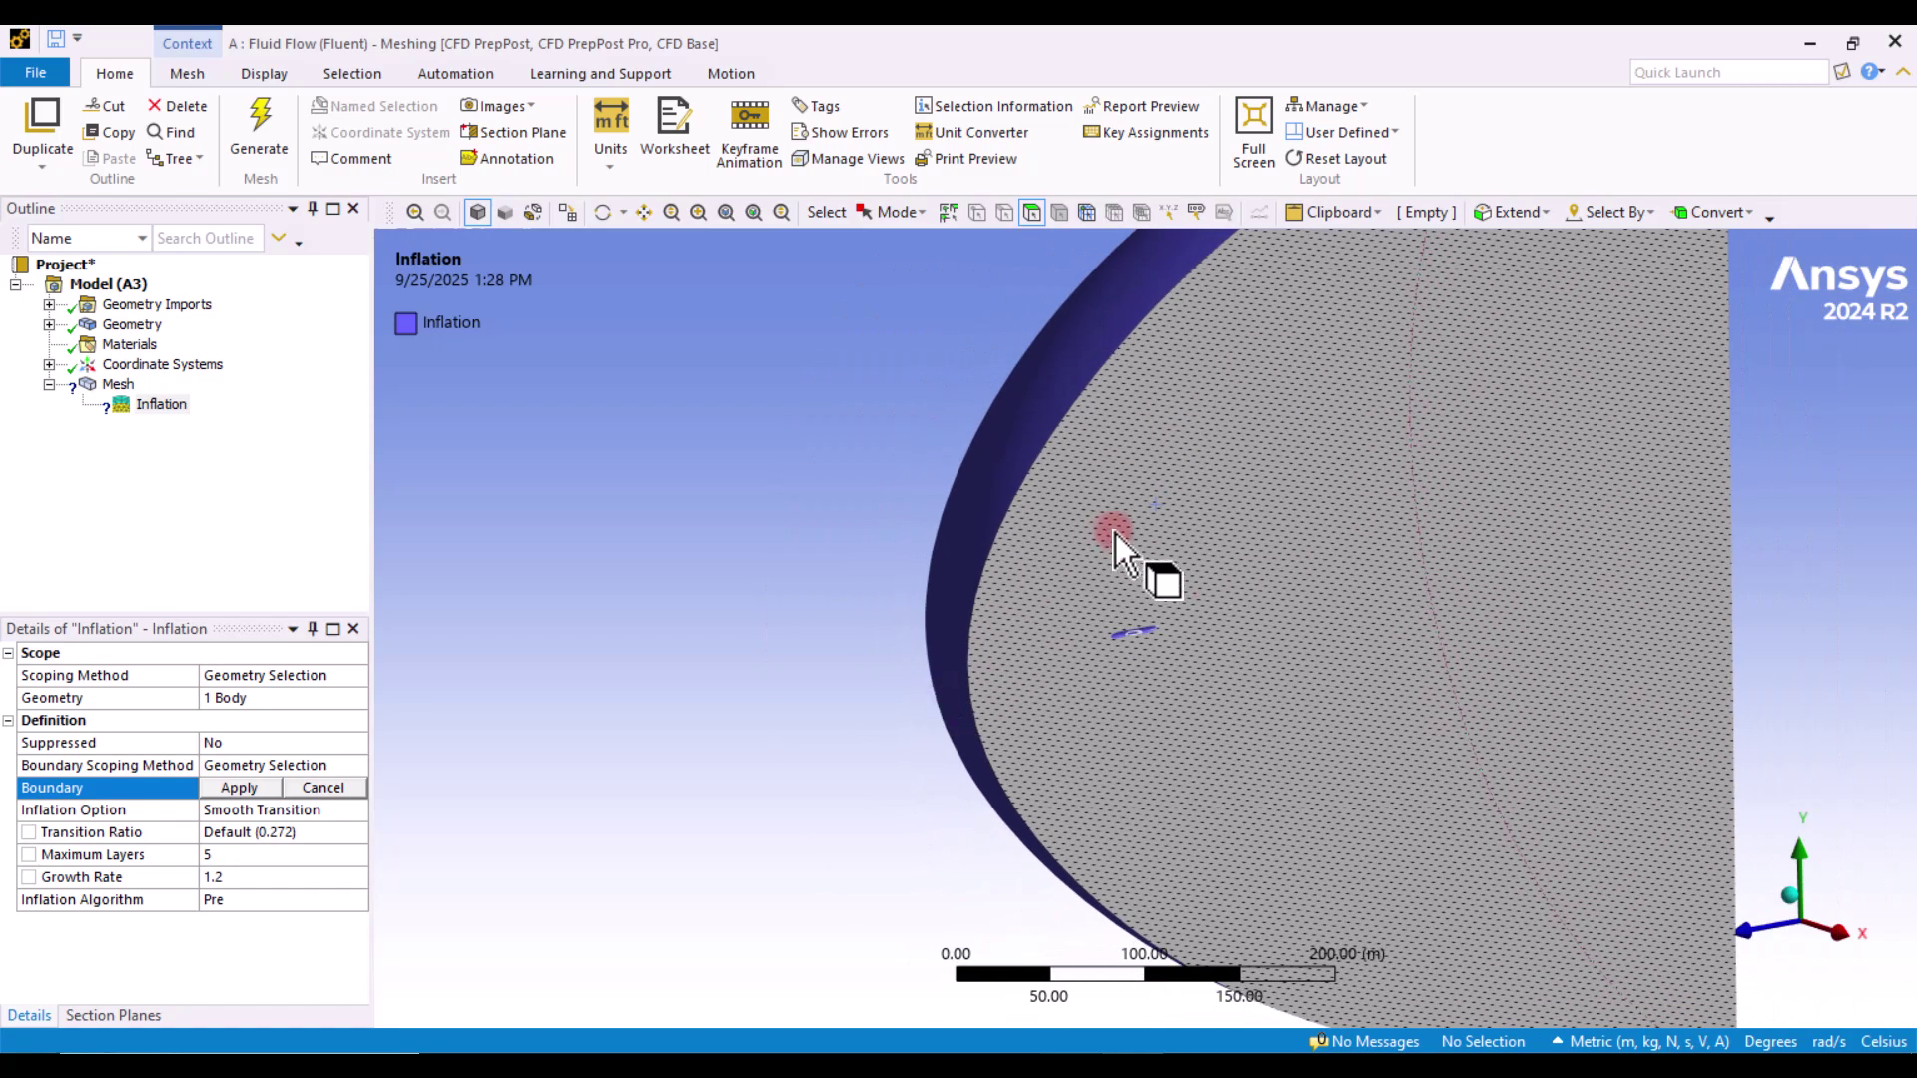
{"action": "scroll", "coordinate": [1098, 579], "scroll_direction": "up", "scroll_amount": 2}
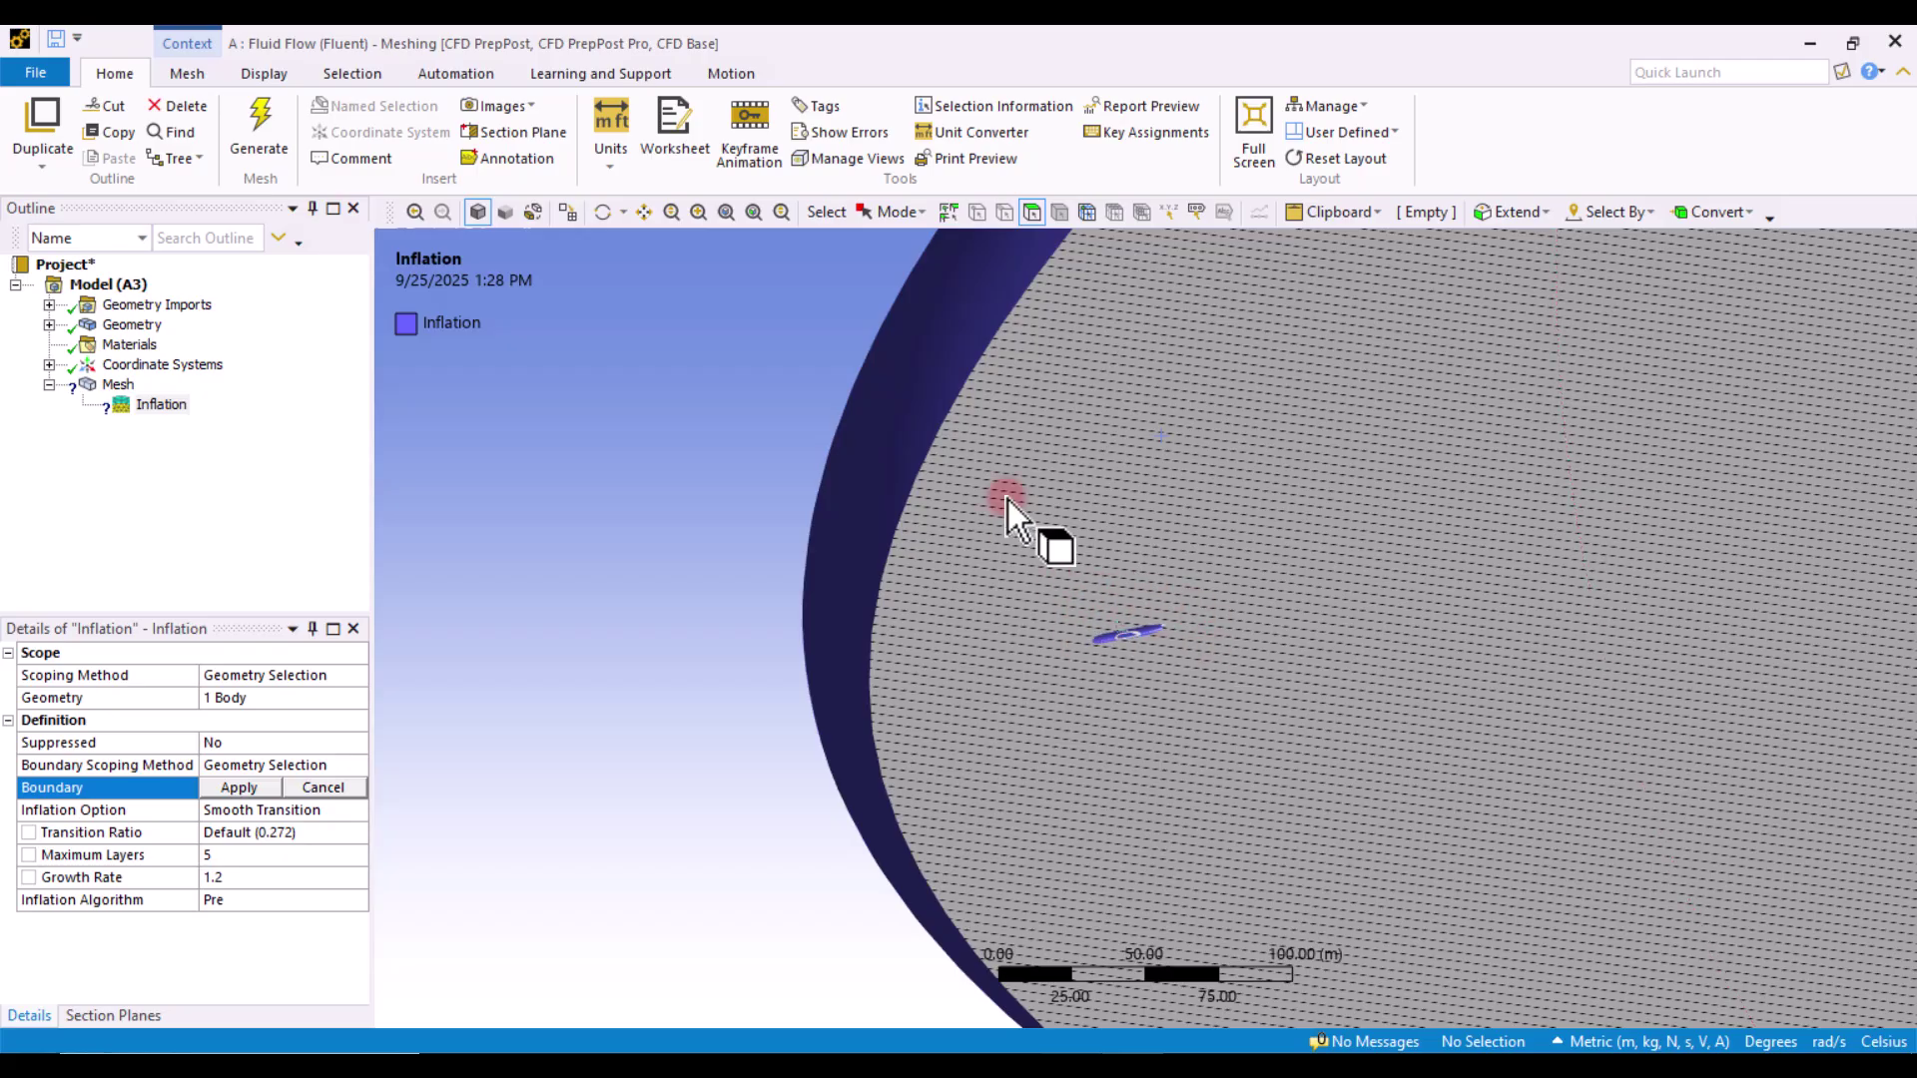
- Box-select the airplane's 38 faces in face mode and apply them as the inflation boundary
{"action": "left_click", "coordinate": [1032, 214]}
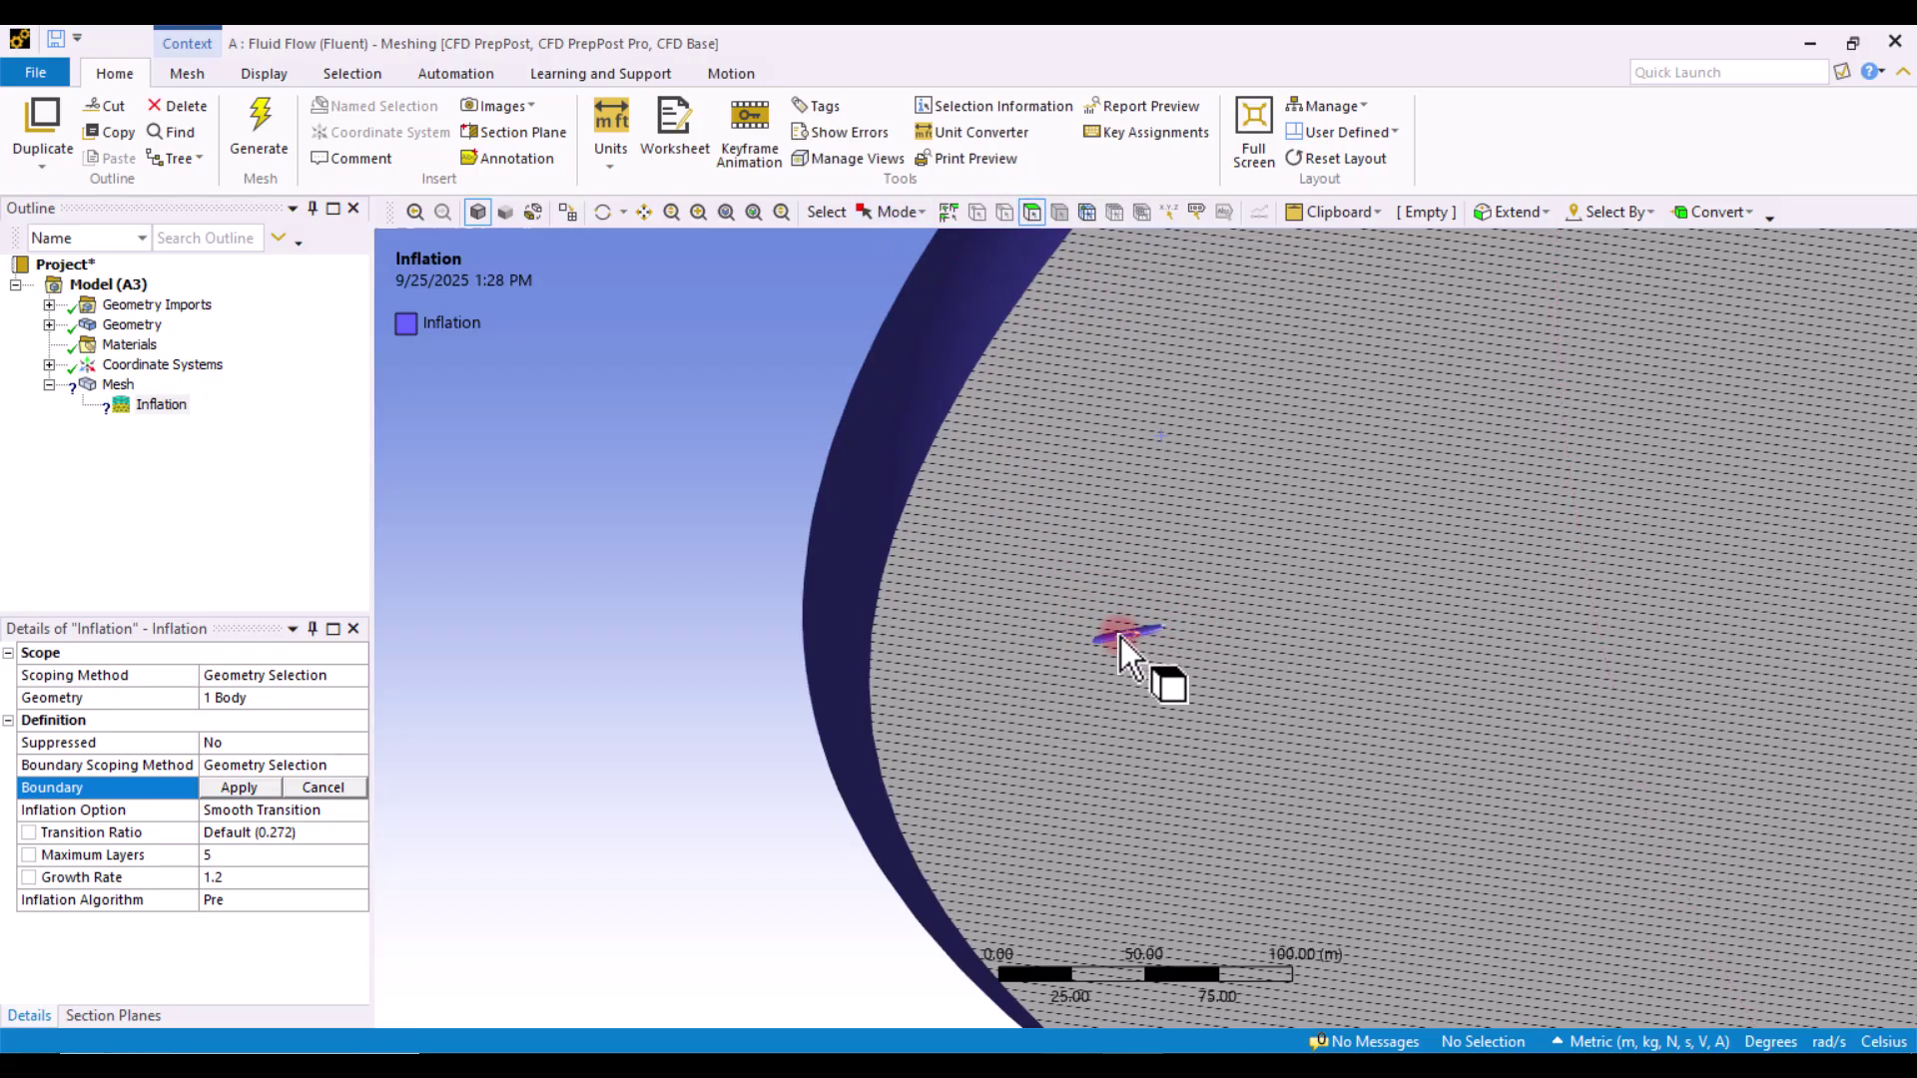
{"action": "scroll", "coordinate": [1132, 685], "scroll_direction": "up", "scroll_amount": 1}
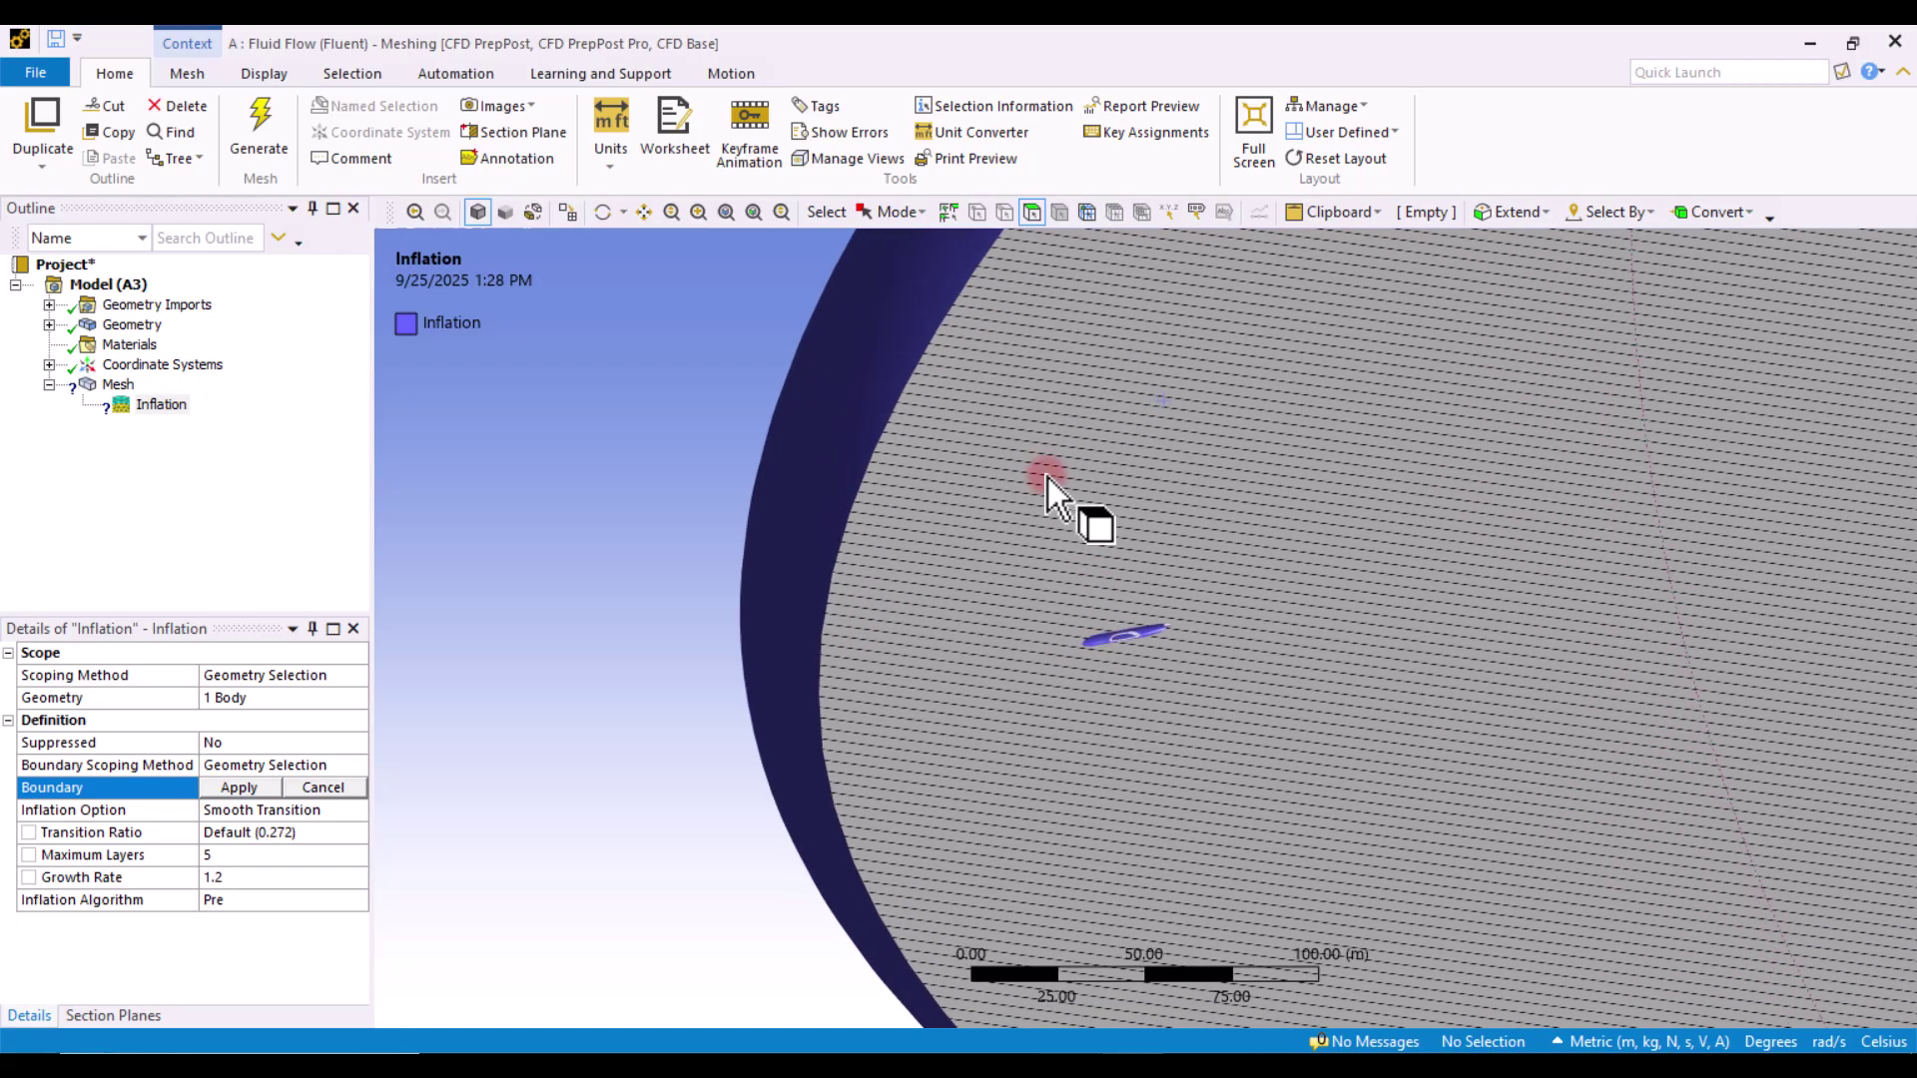
{"action": "left_click", "coordinate": [892, 211]}
{"action": "left_click", "coordinate": [891, 267]}
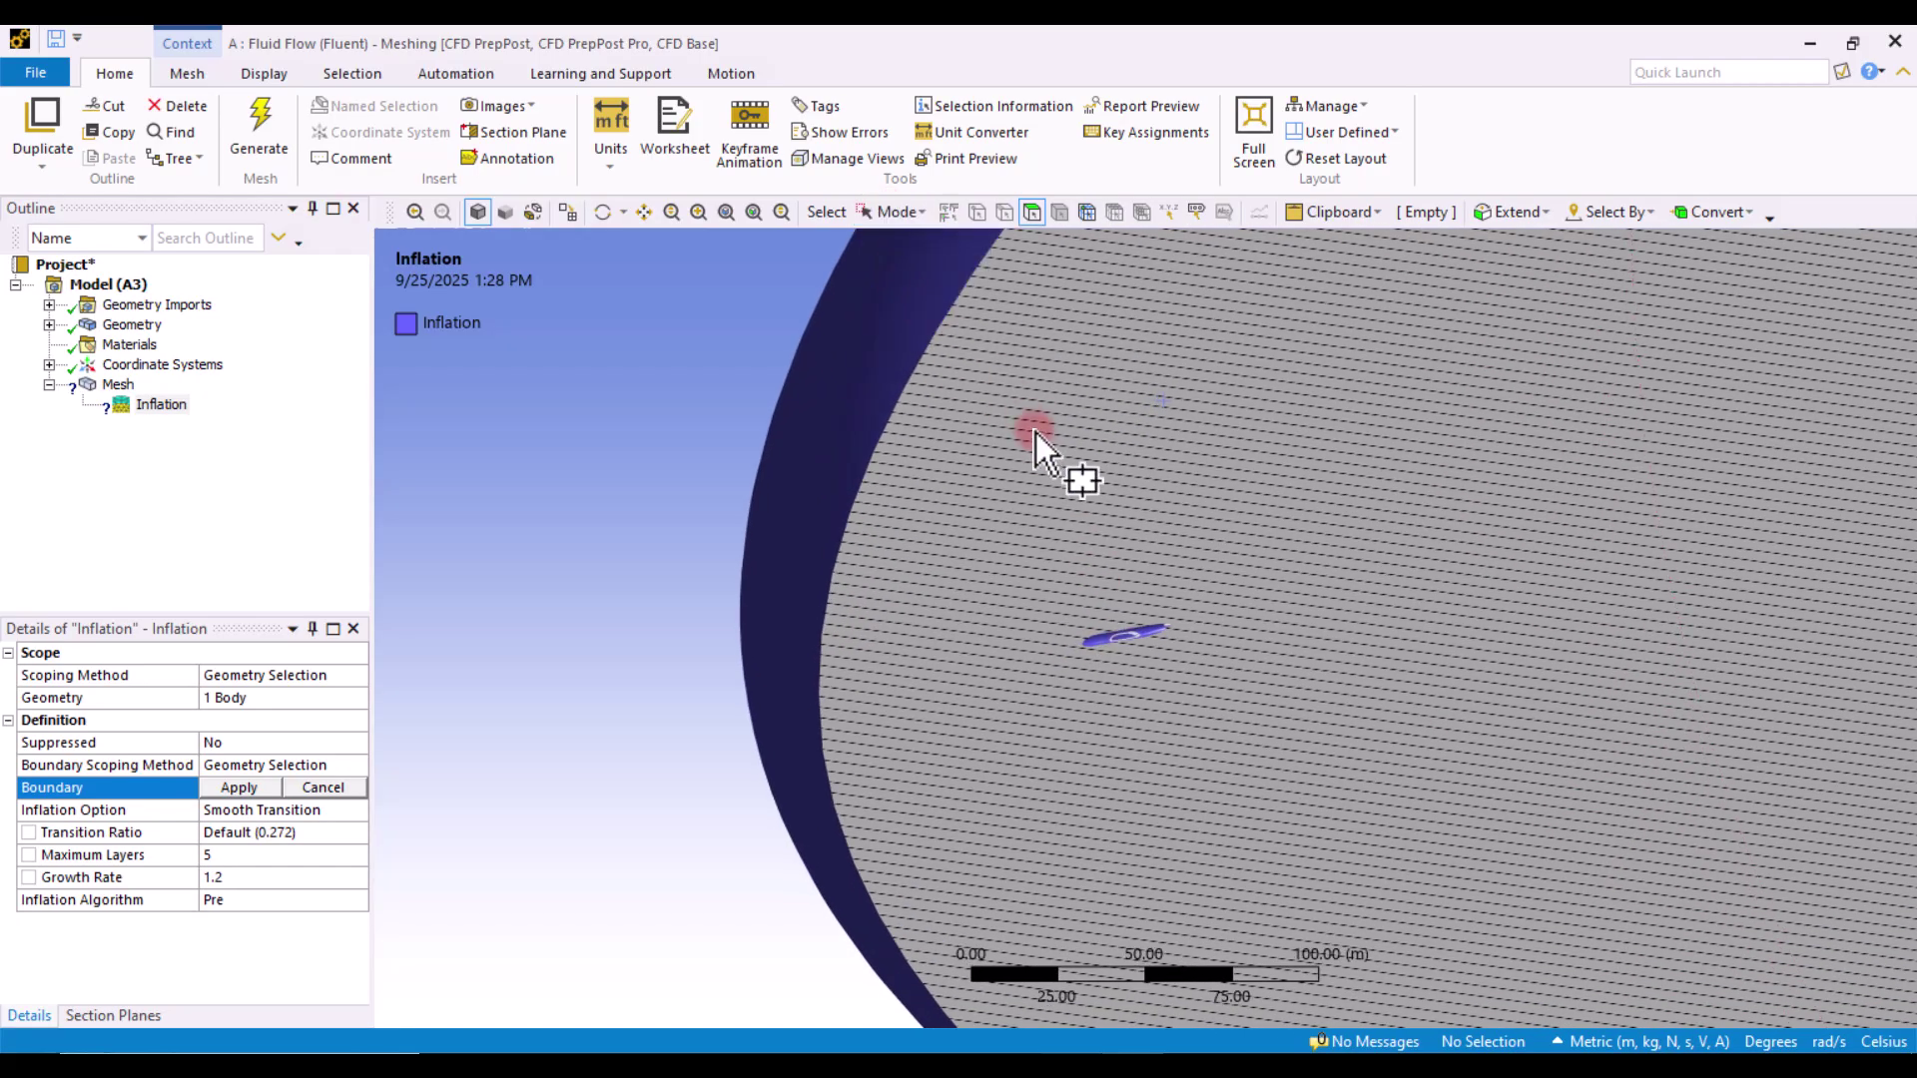
{"action": "left_click_drag", "start_coordinate": [1014, 535], "coordinate": [1307, 756]}
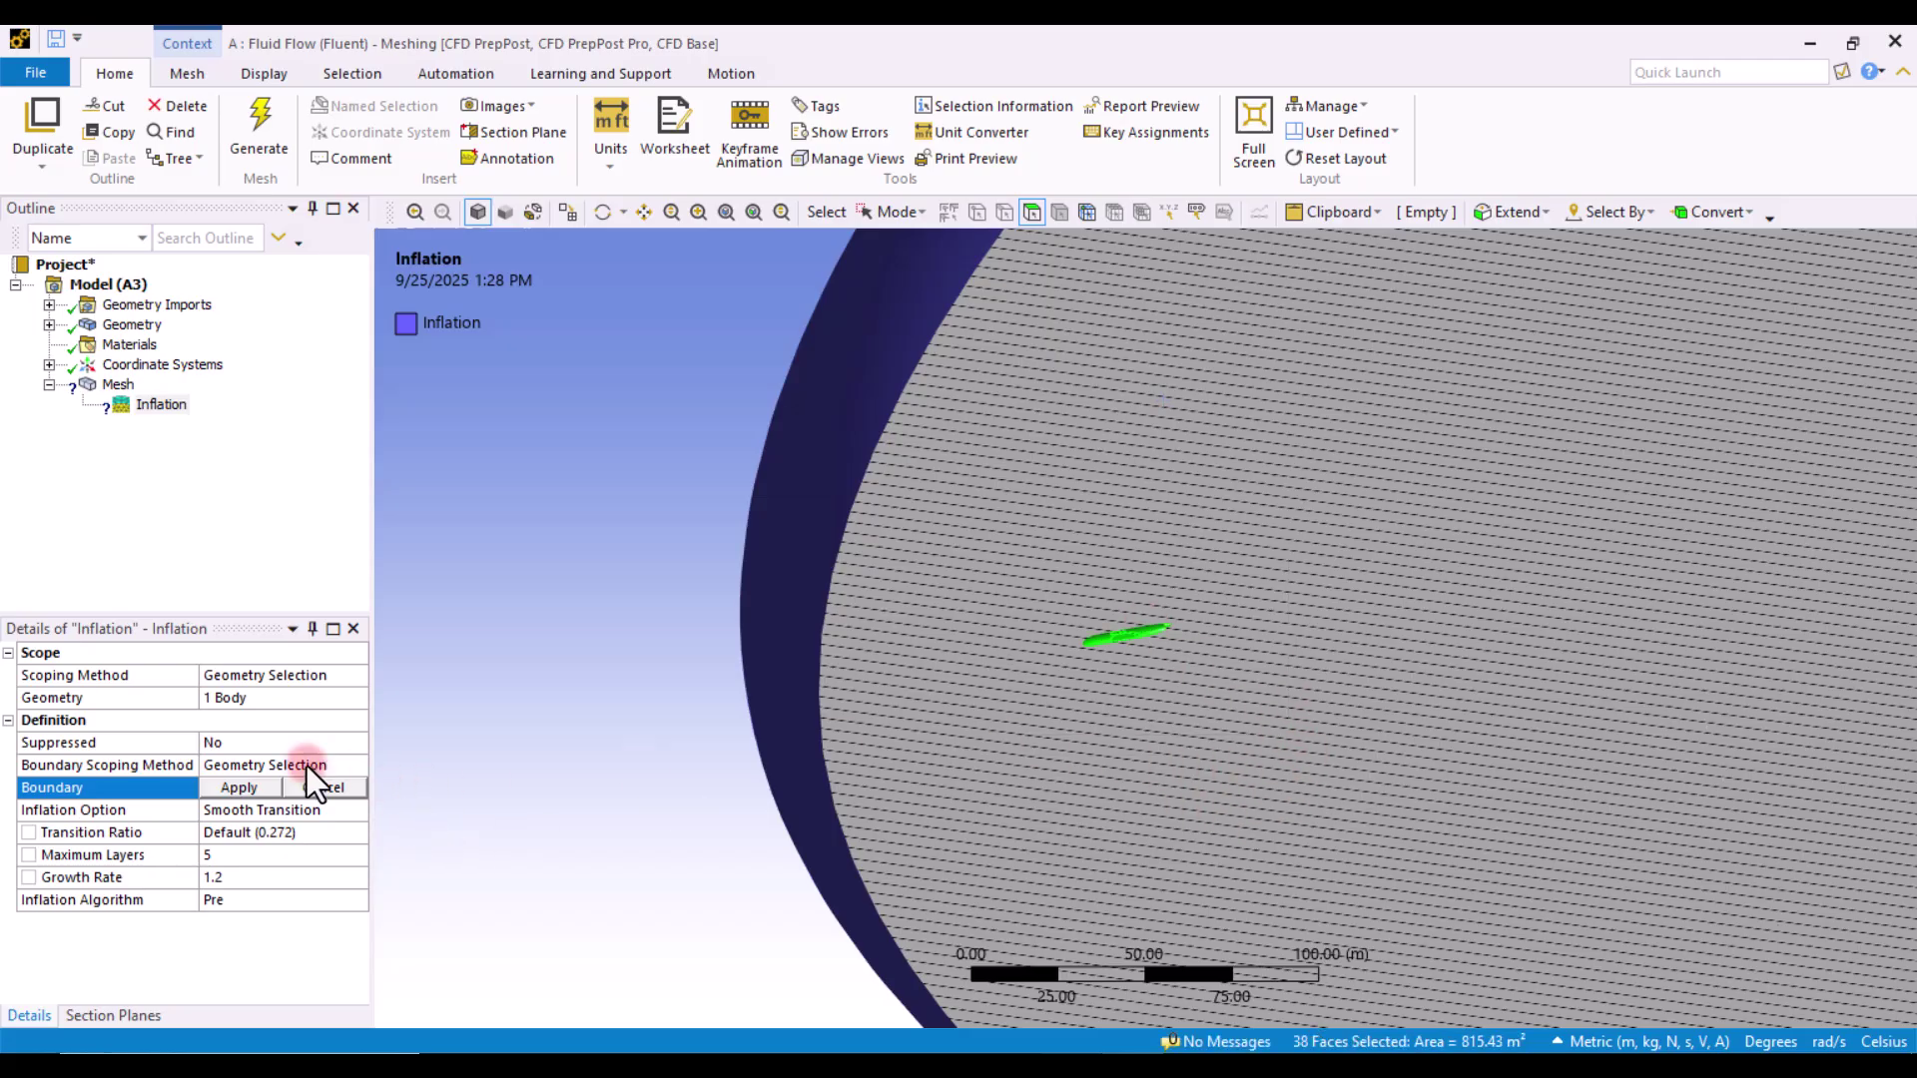
{"action": "left_click", "coordinate": [239, 787]}
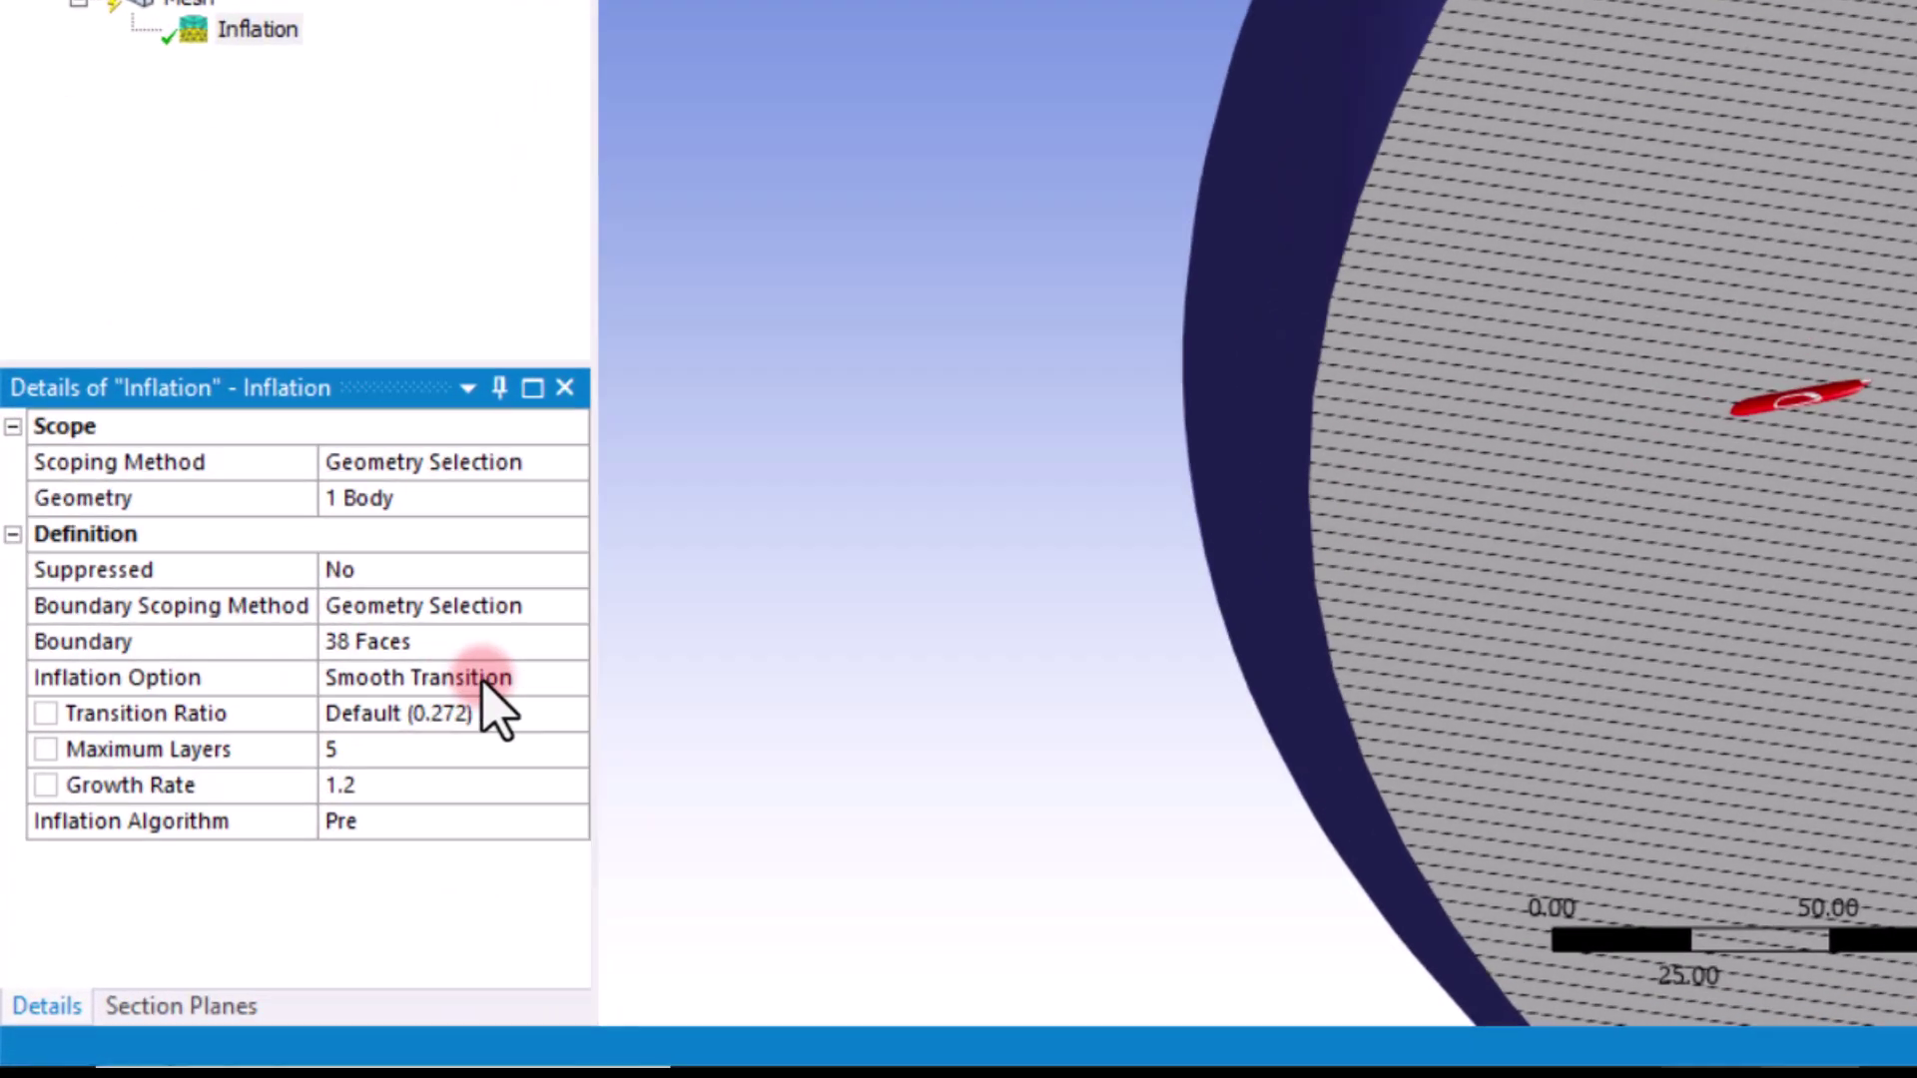
- Open the Inflation Option dropdown in the Inflation details
{"action": "left_click", "coordinate": [340, 811]}
{"action": "left_click", "coordinate": [357, 808]}
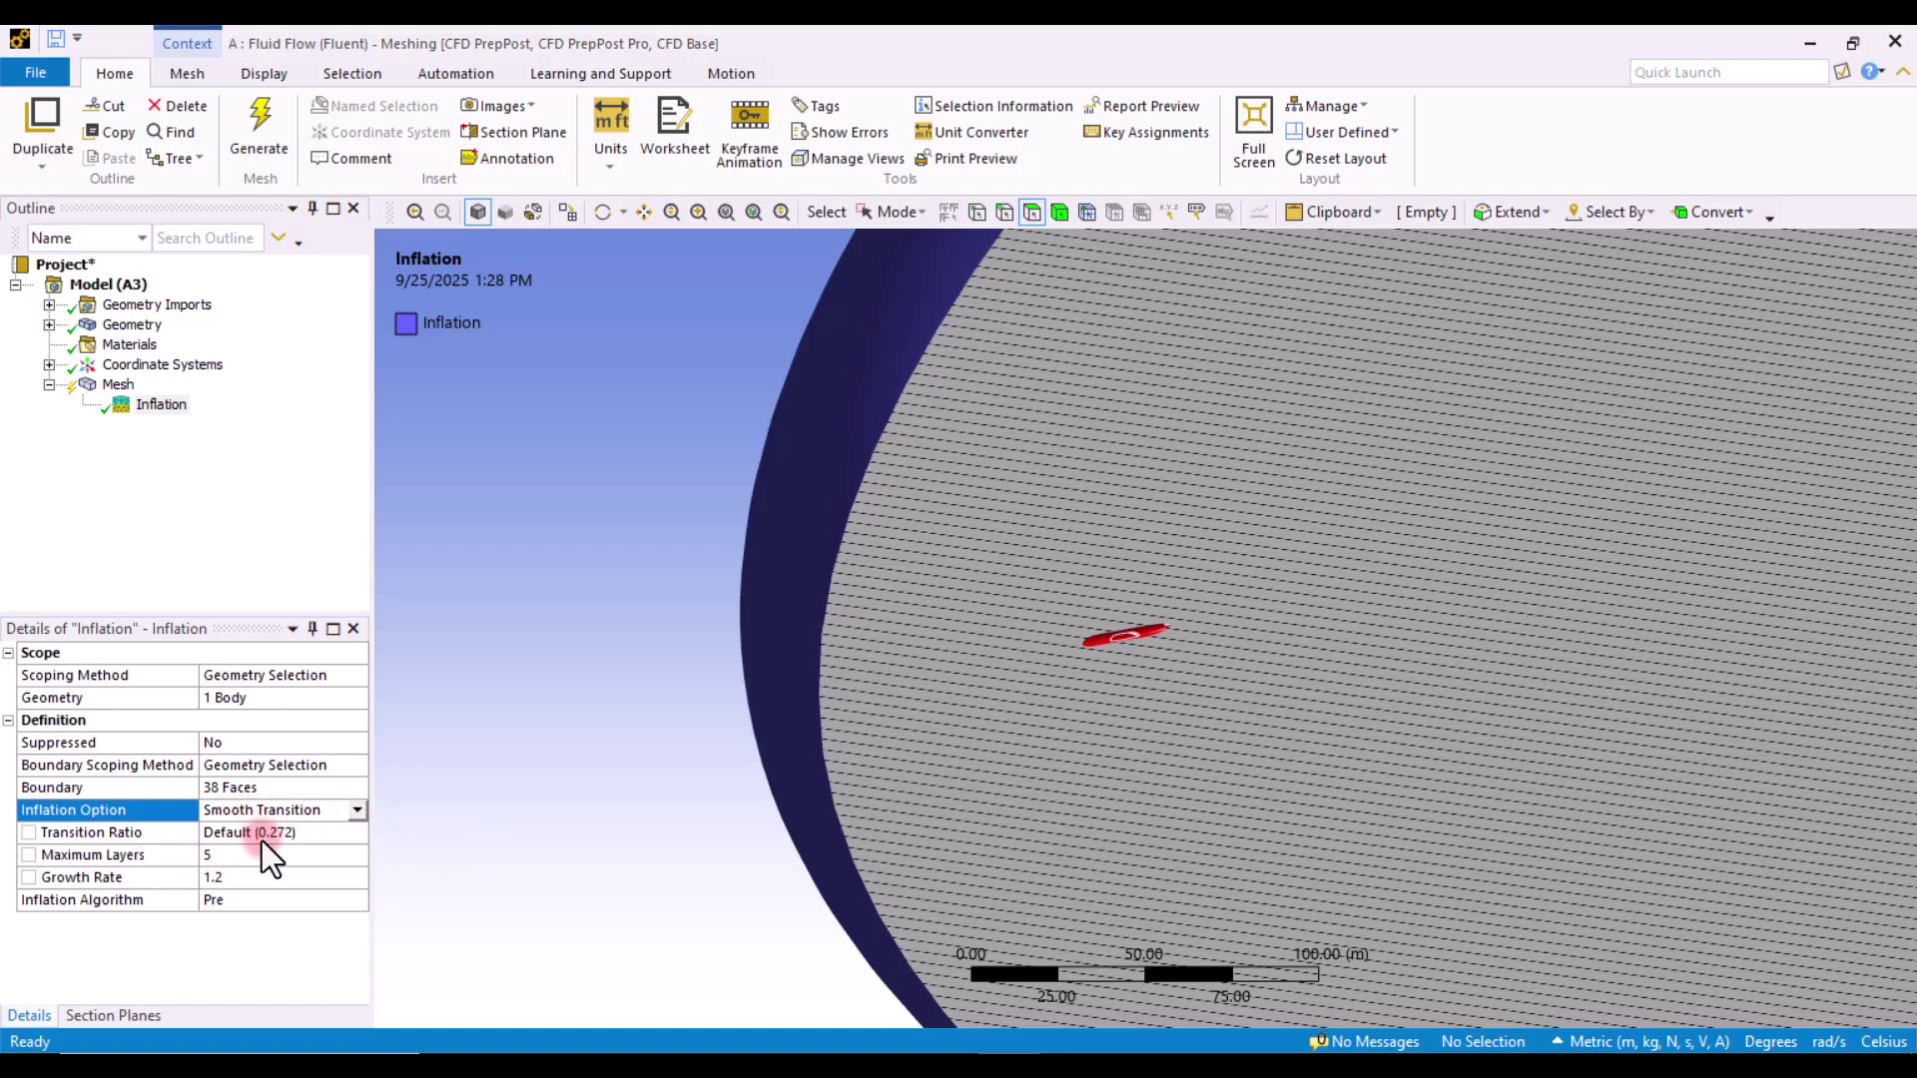
- Select the Transition Ratio field and follow the inflated mesh generation, noting the hard-points warning
{"action": "left_click", "coordinate": [126, 835]}
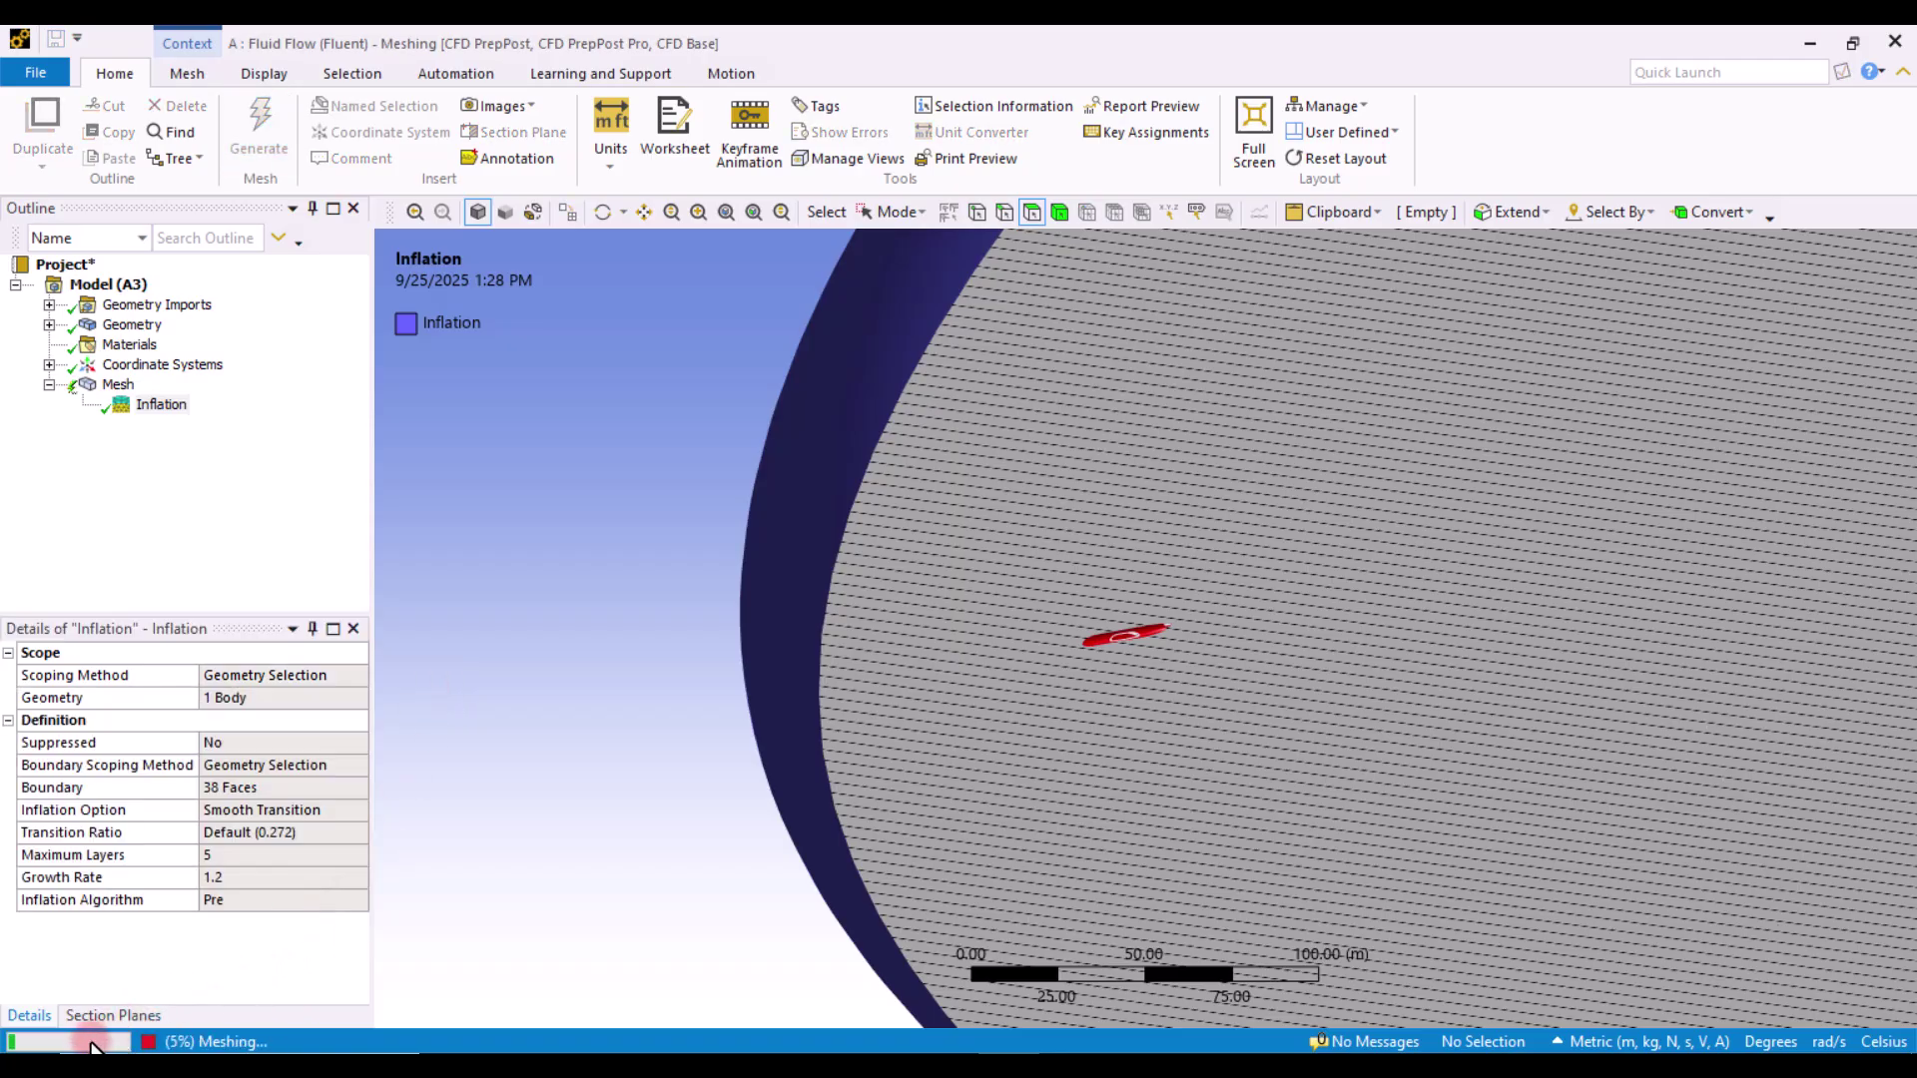
{"action": "left_click", "coordinate": [100, 1043]}
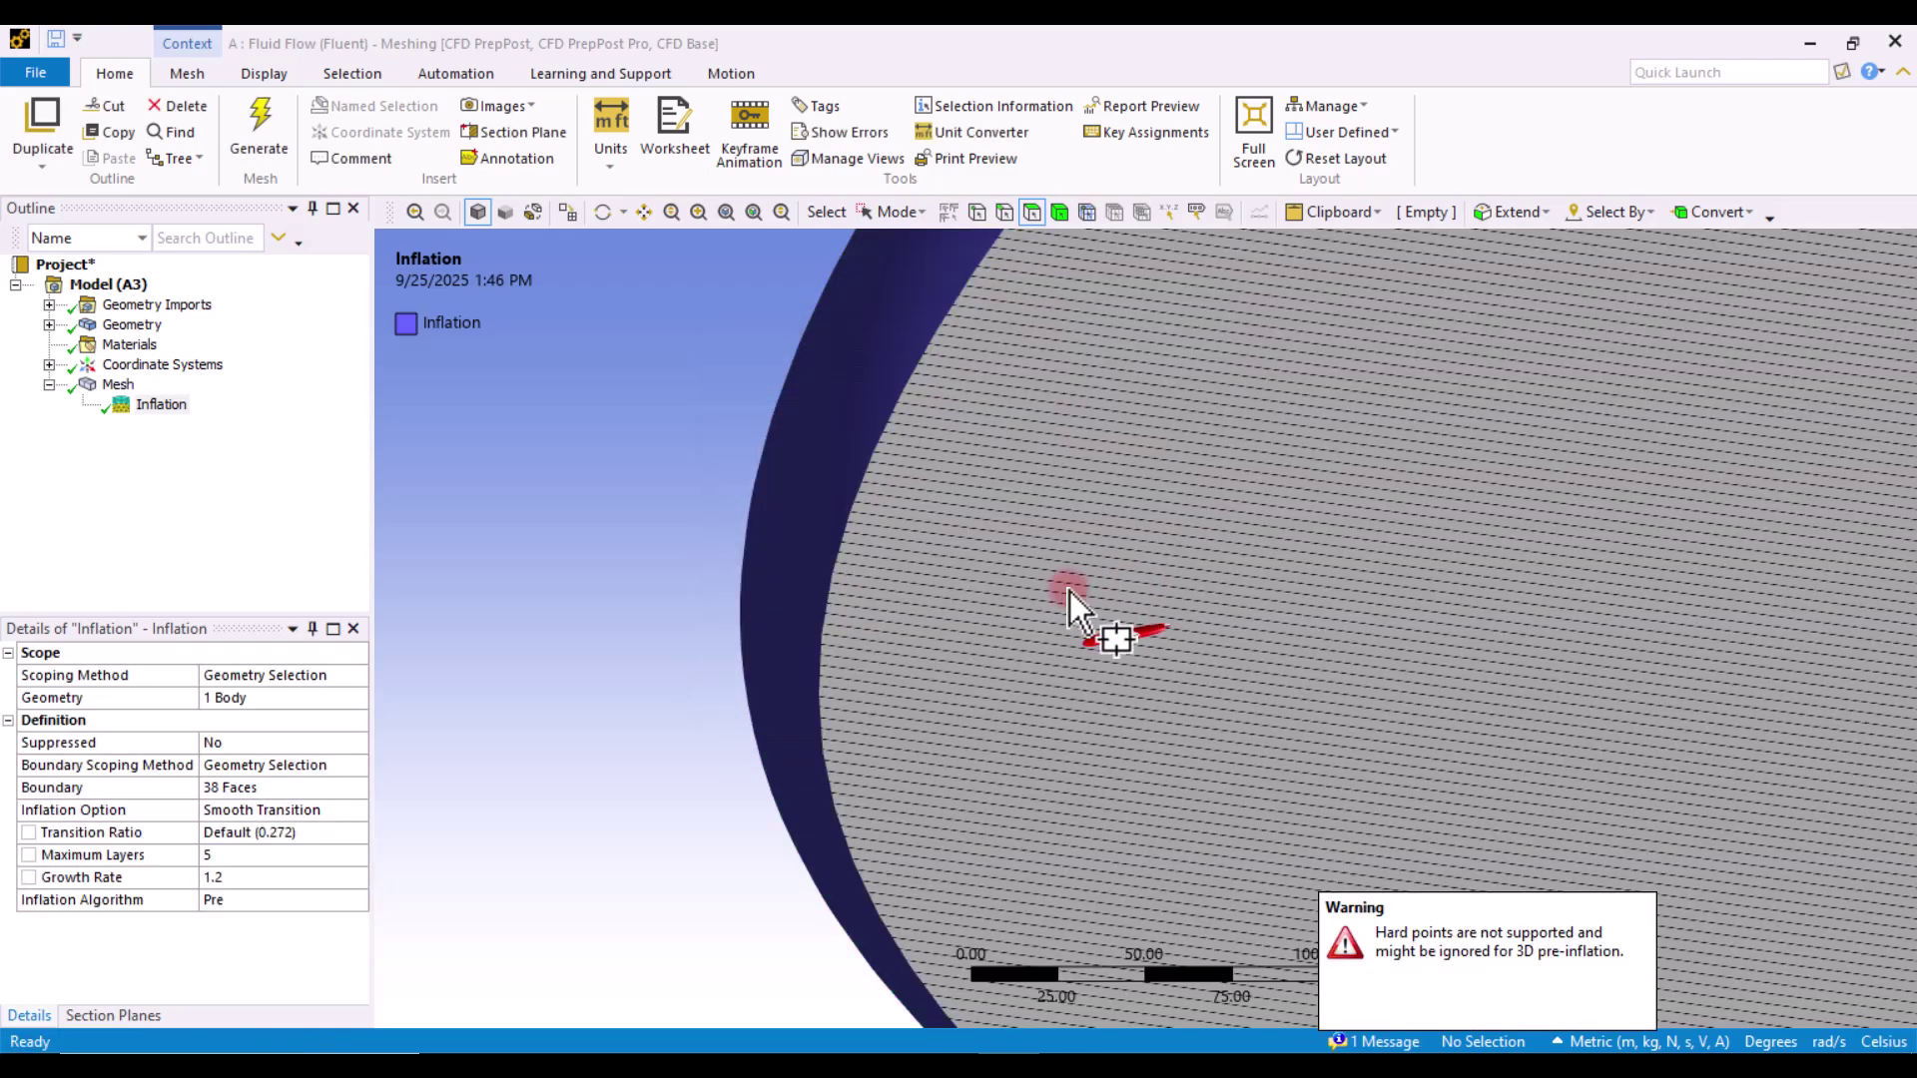
- Select Mesh, then zoom, rotate and pan to examine the stacked inflation layers along the aircraft body
{"action": "left_click", "coordinate": [118, 385]}
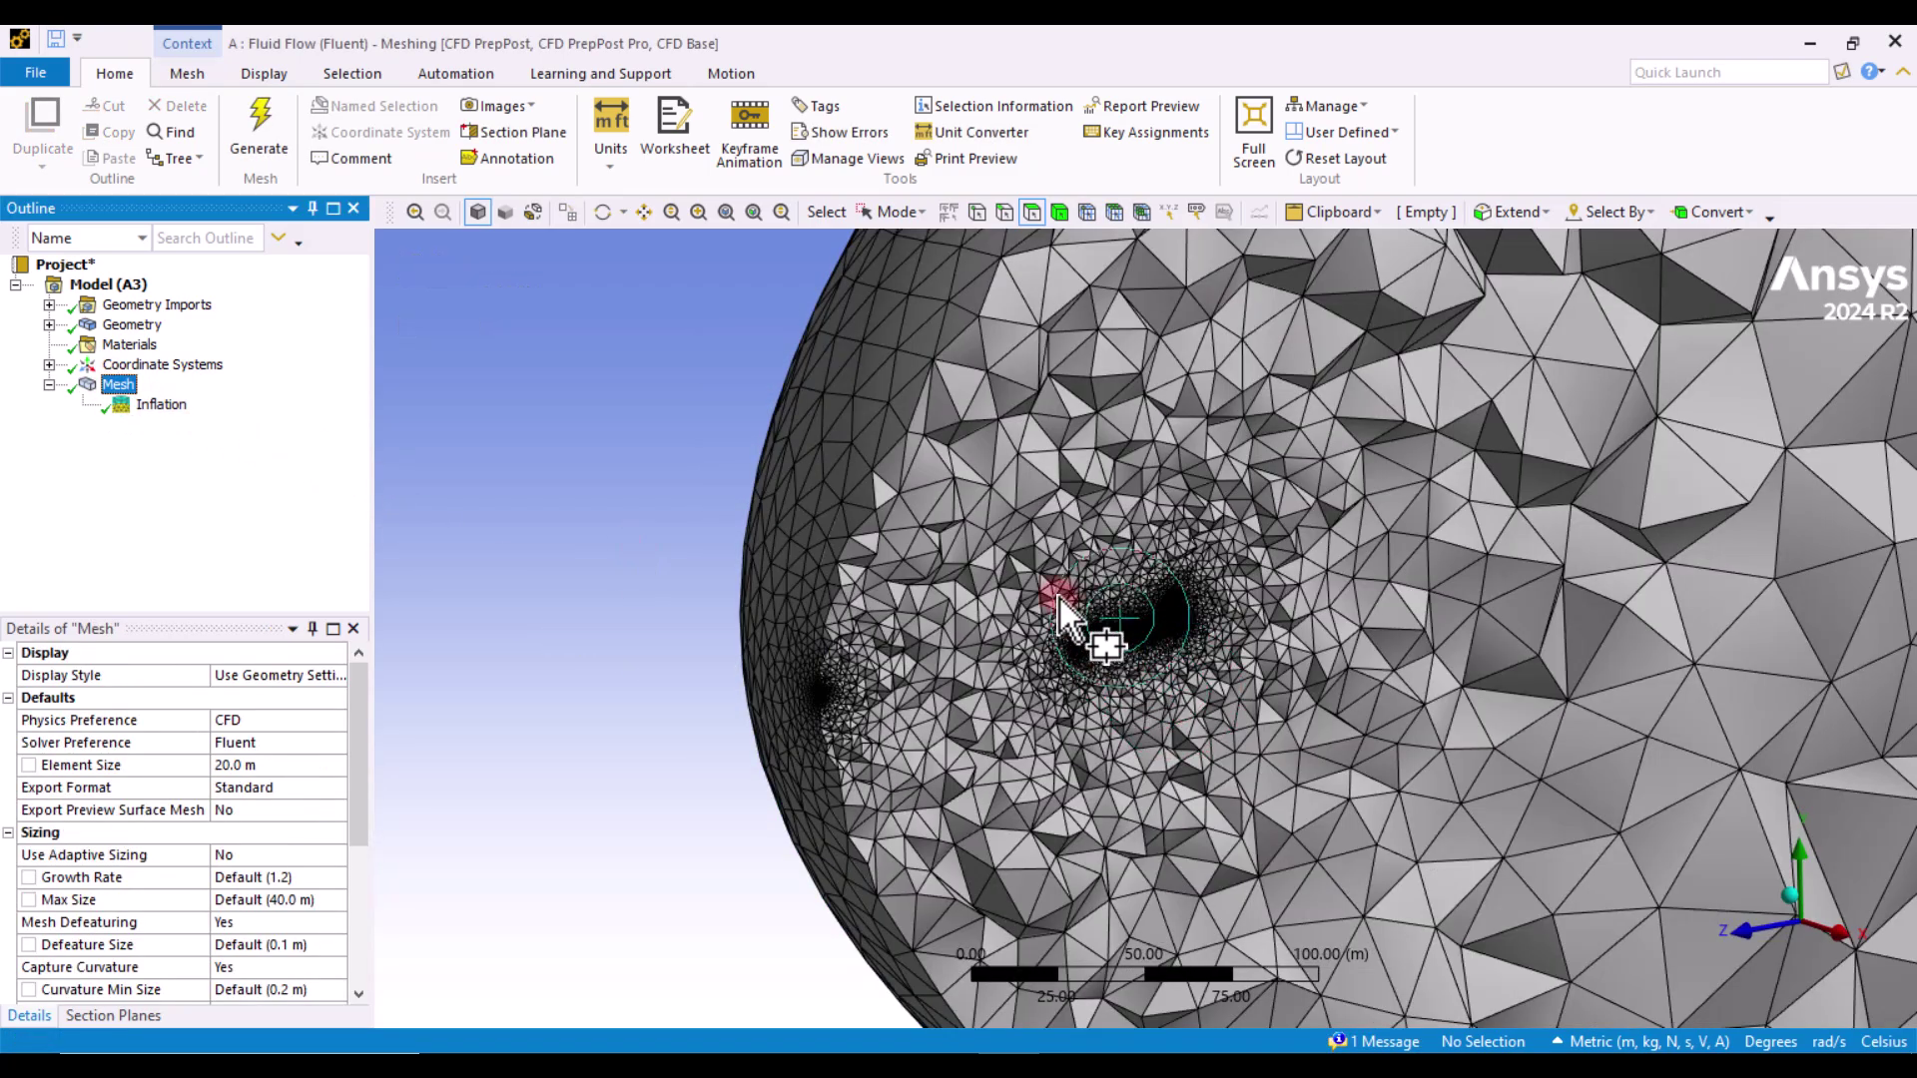
{"action": "right_click_drag", "start_coordinate": [1054, 593], "coordinate": [1201, 679]}
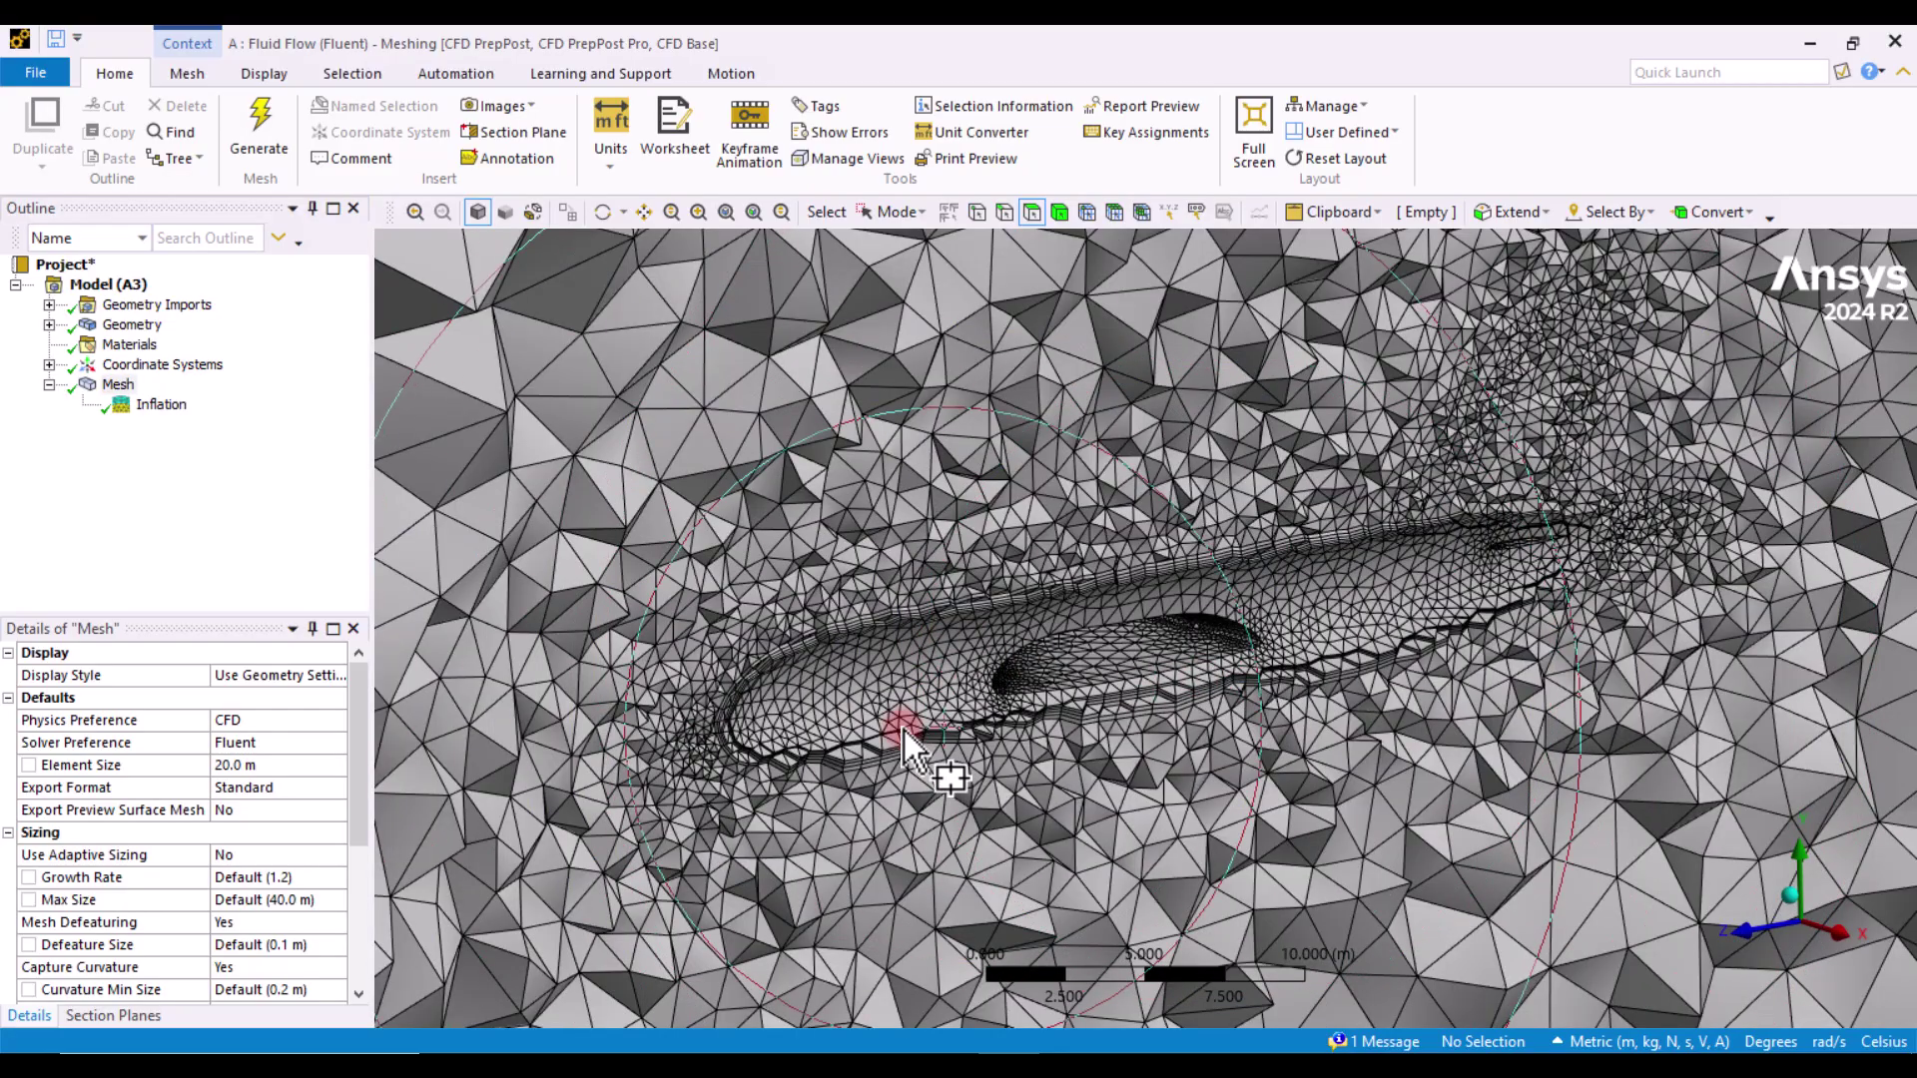
{"action": "middle_click_drag", "start_coordinate": [902, 729], "coordinate": [855, 685]}
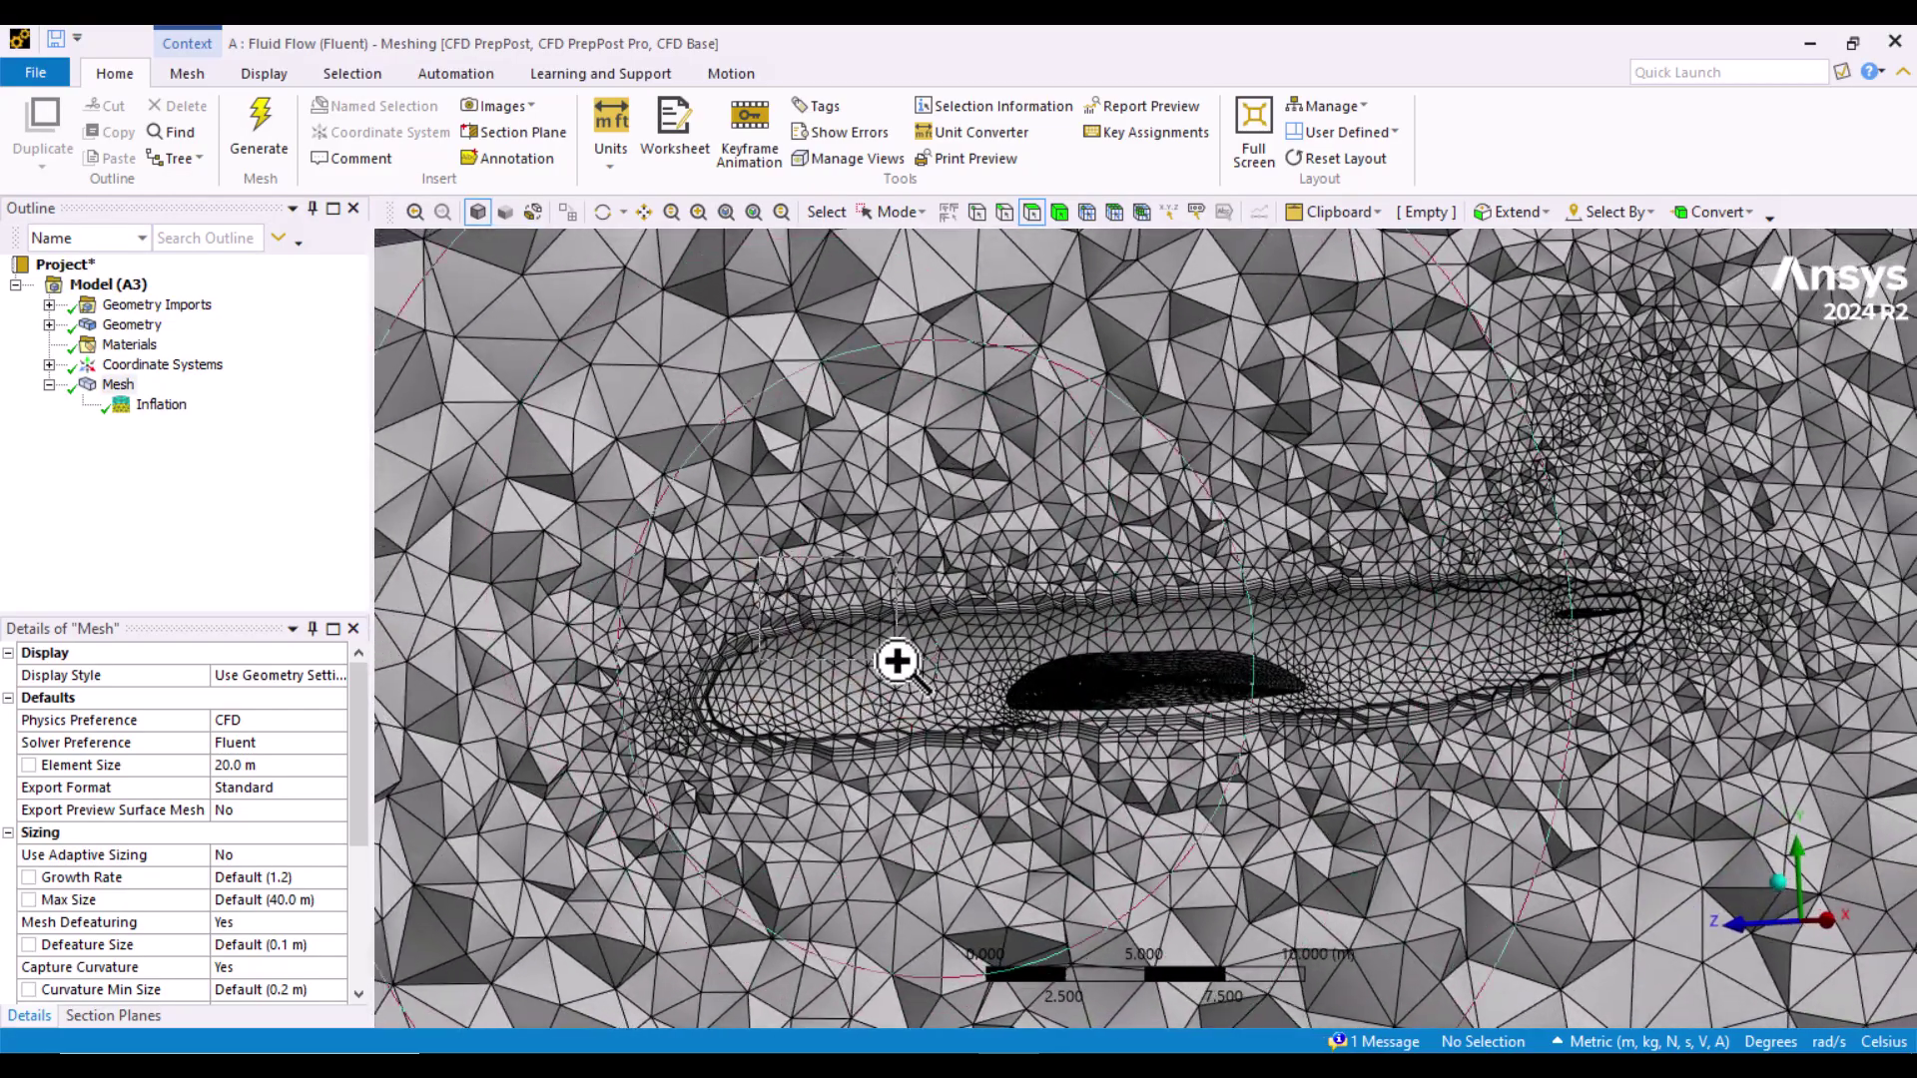
{"action": "scroll", "coordinate": [968, 711], "scroll_direction": "up", "scroll_amount": 5}
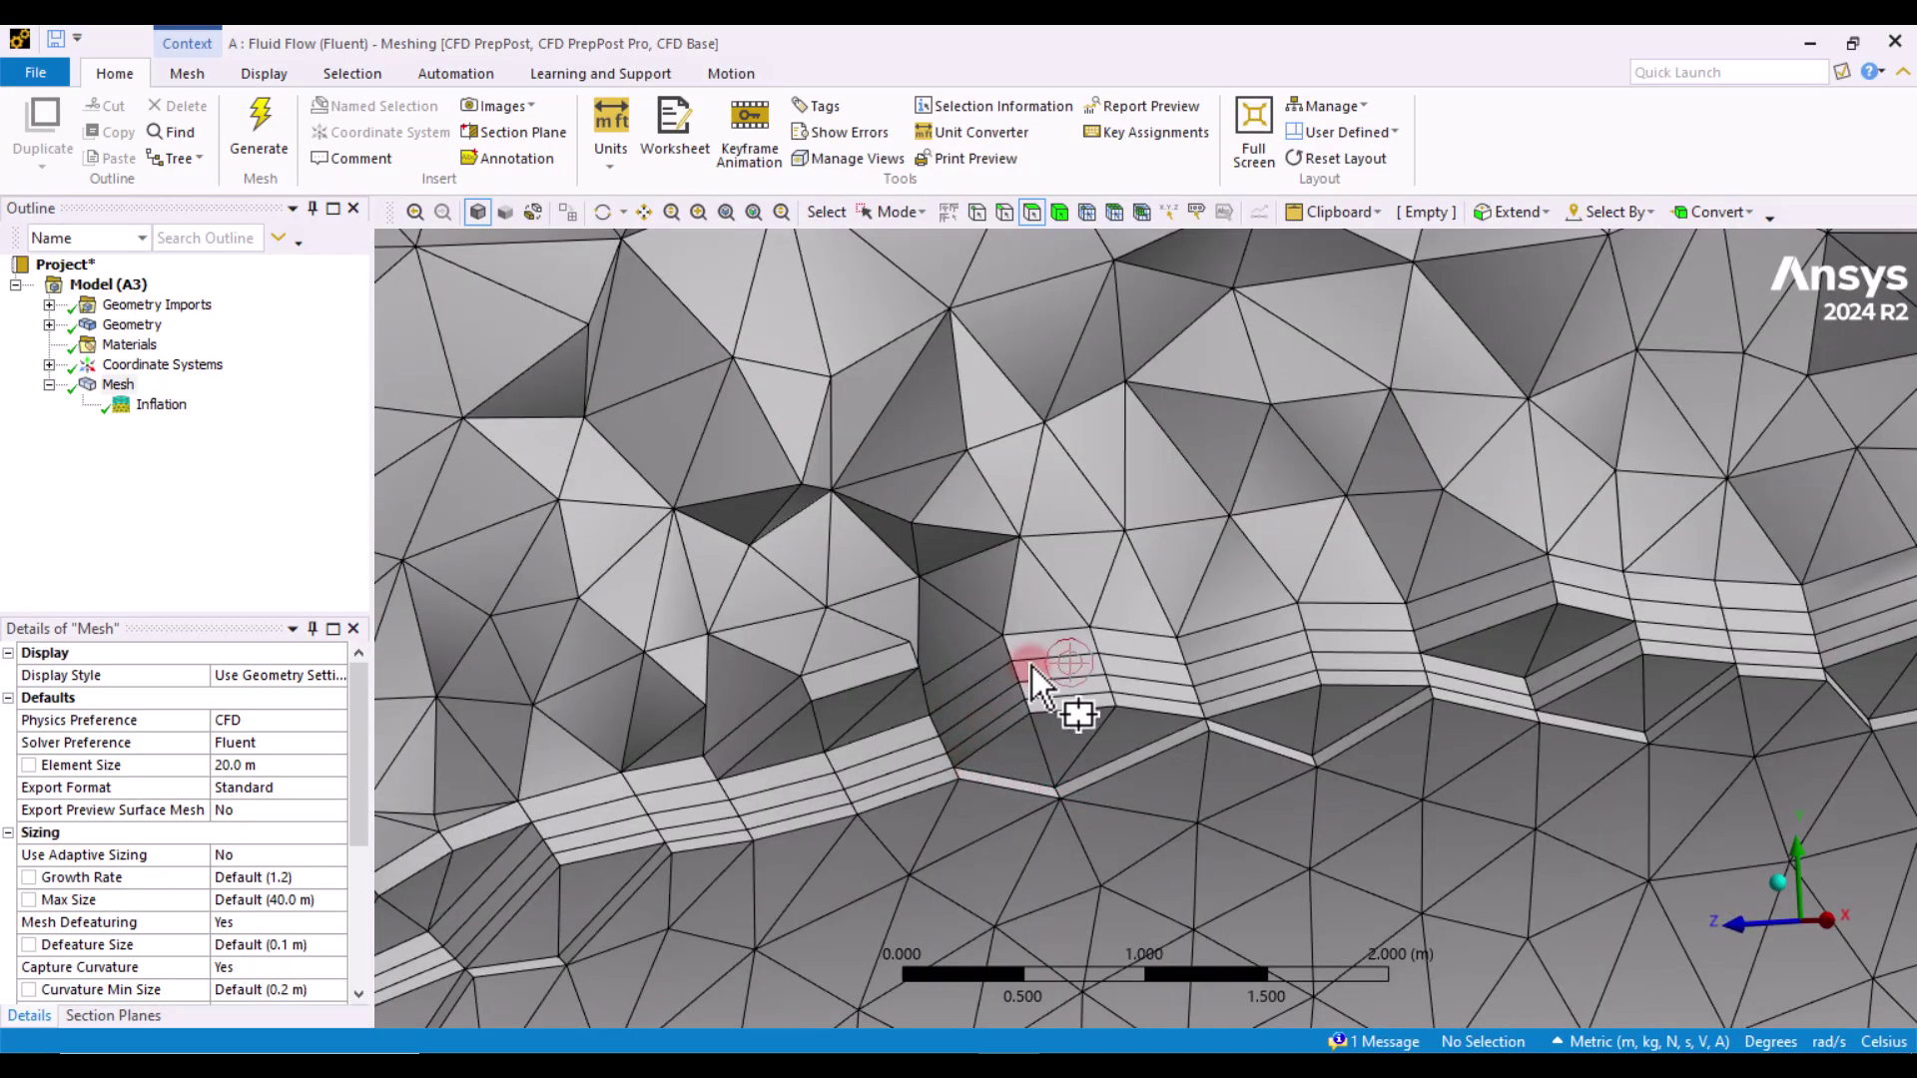
{"action": "scroll", "coordinate": [968, 699], "scroll_direction": "down", "scroll_amount": 5}
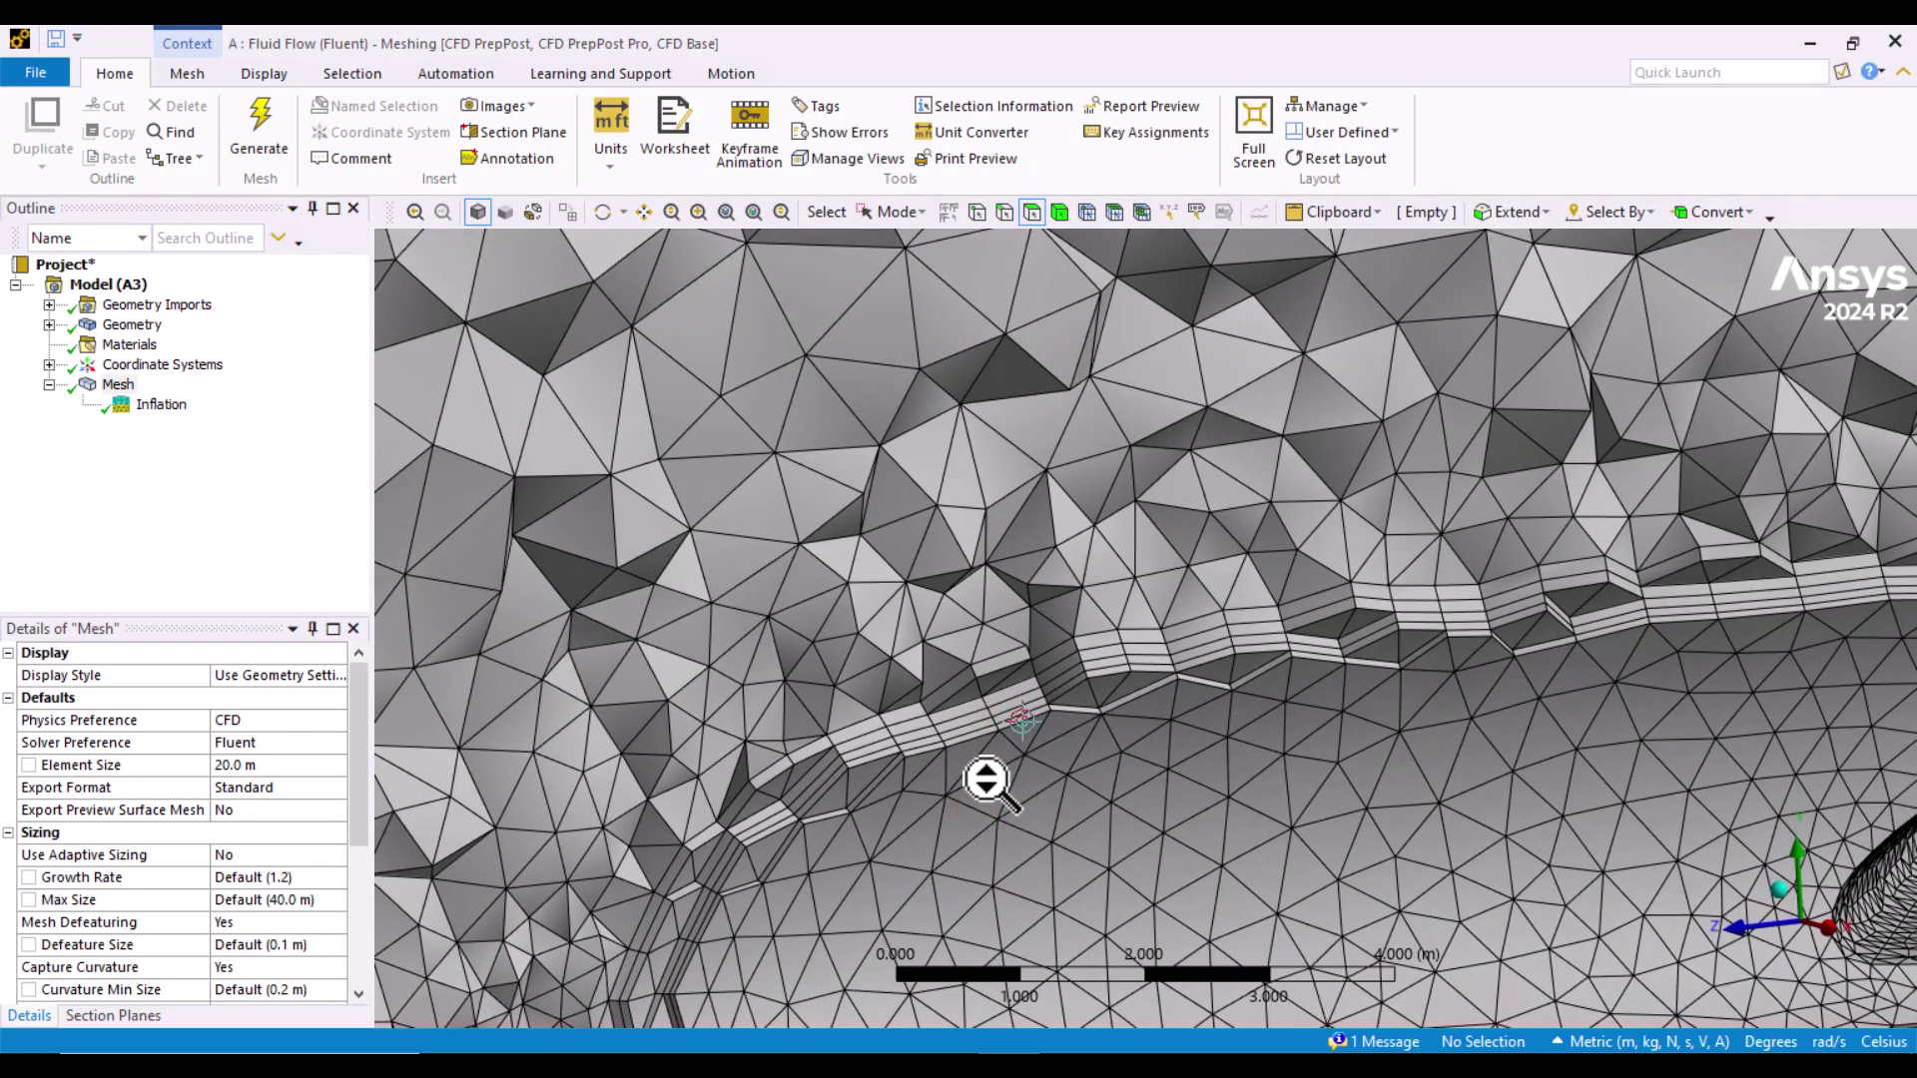
{"action": "middle_click_drag", "start_coordinate": [984, 779], "coordinate": [839, 649]}
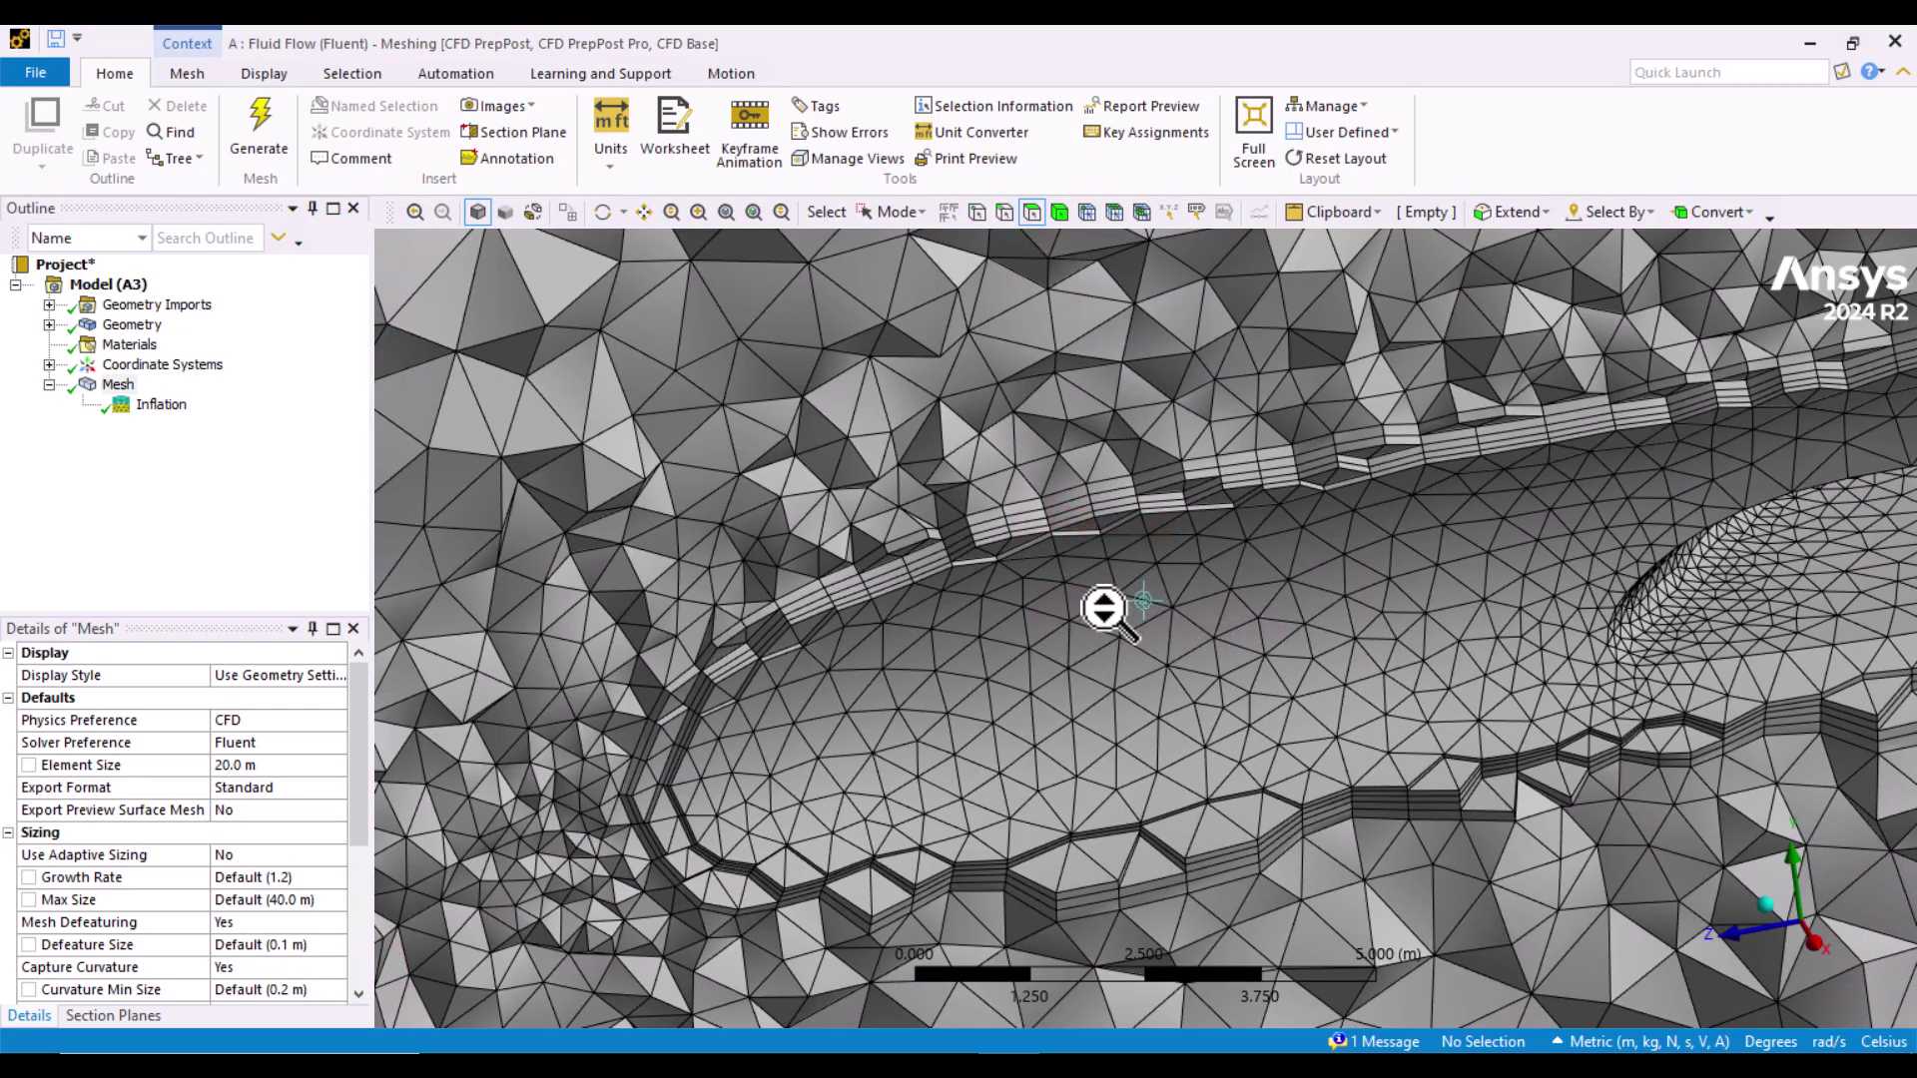
{"action": "scroll", "coordinate": [1108, 629], "scroll_direction": "down", "scroll_amount": 2}
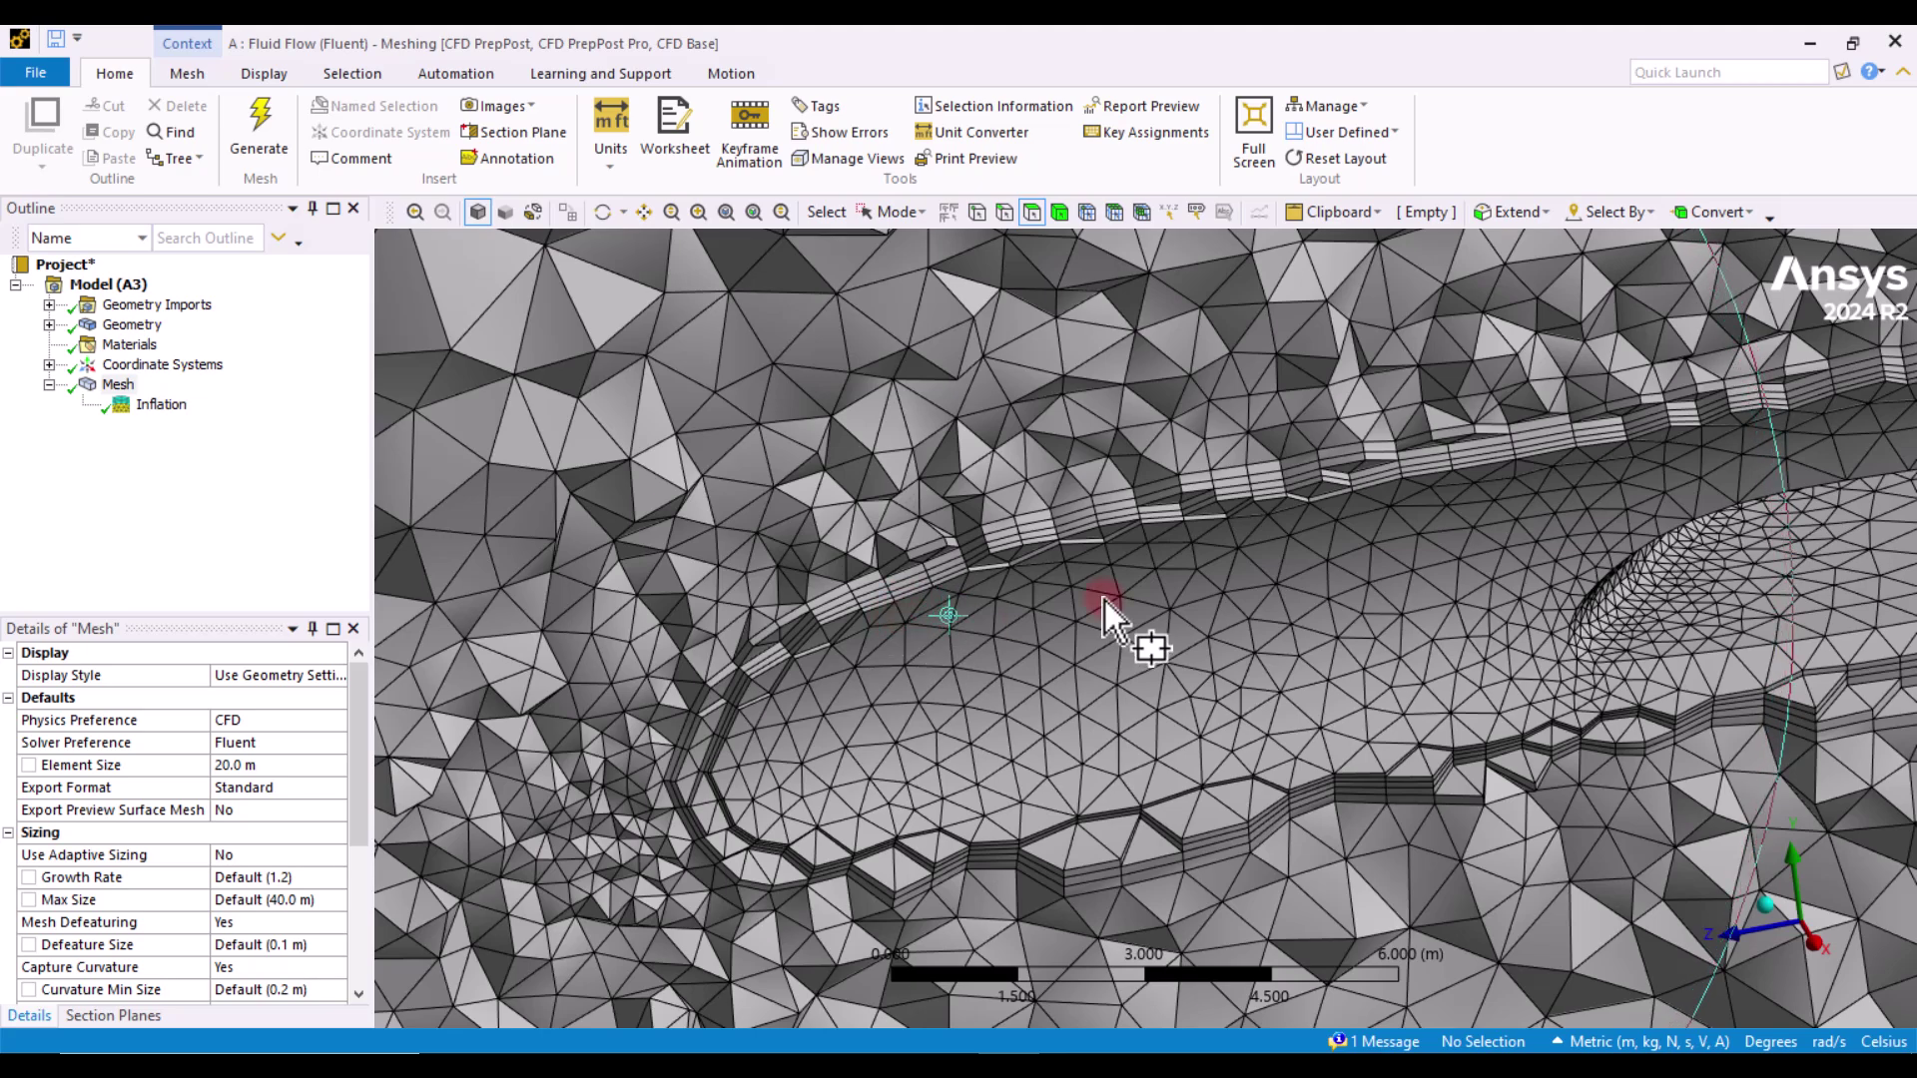
{"action": "scroll", "coordinate": [1086, 609], "scroll_direction": "down", "scroll_amount": 3}
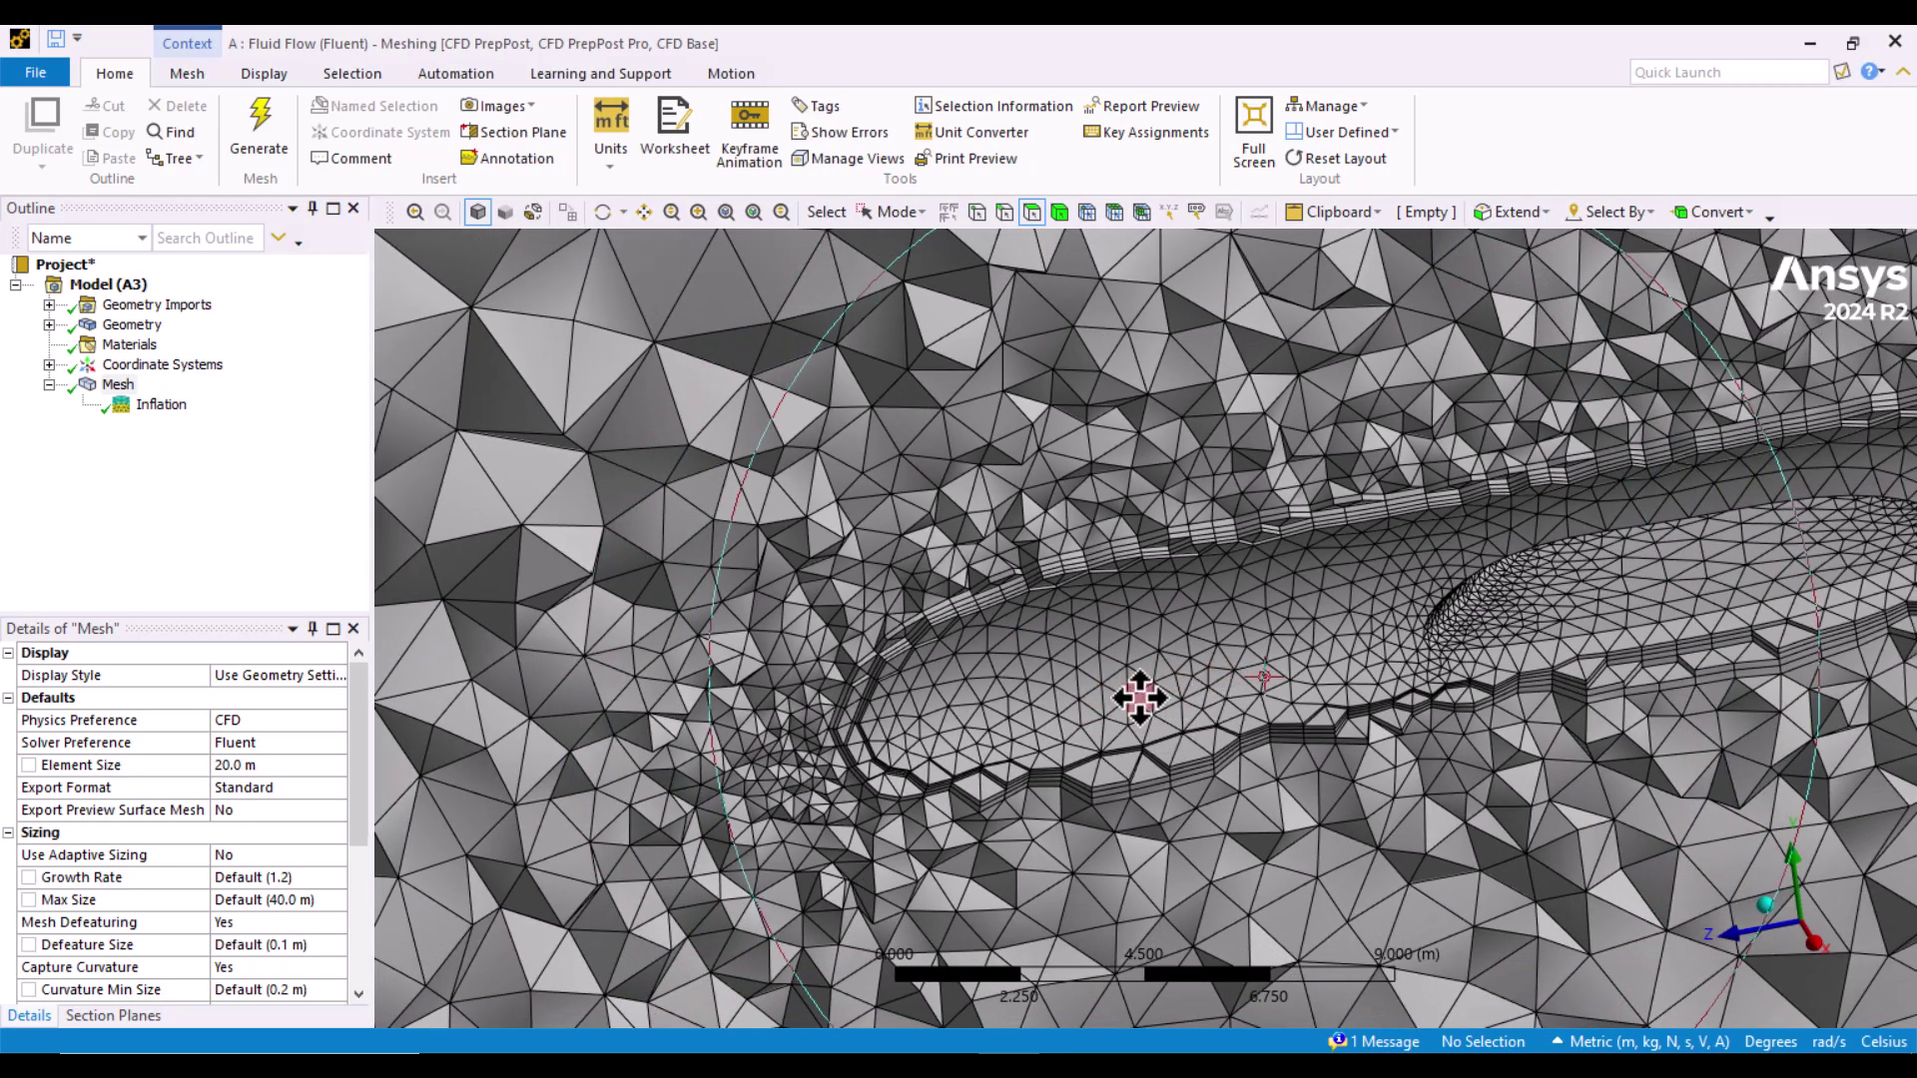
{"action": "middle_click_drag", "start_coordinate": [1099, 698], "coordinate": [1006, 789], "text": "ctrl"}
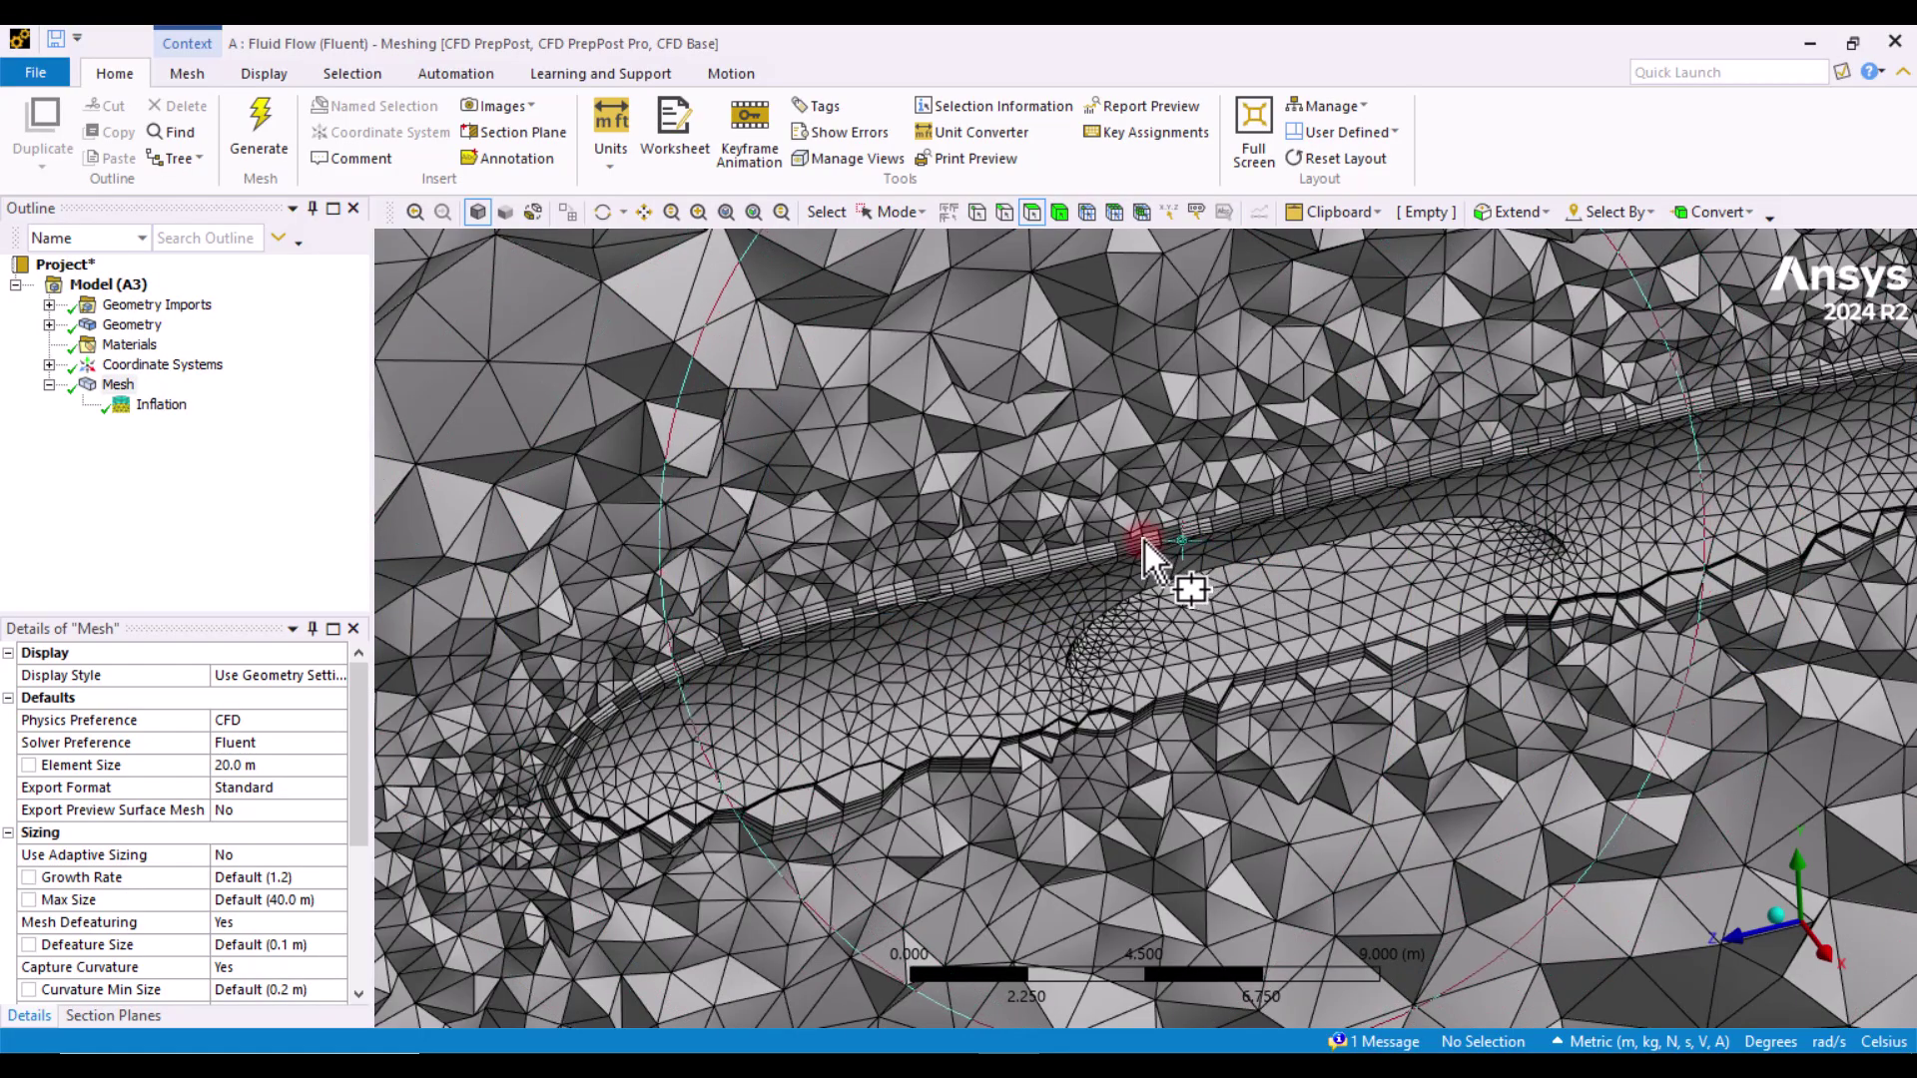
{"action": "middle_click_drag", "start_coordinate": [1104, 629], "coordinate": [988, 706], "text": "shift"}
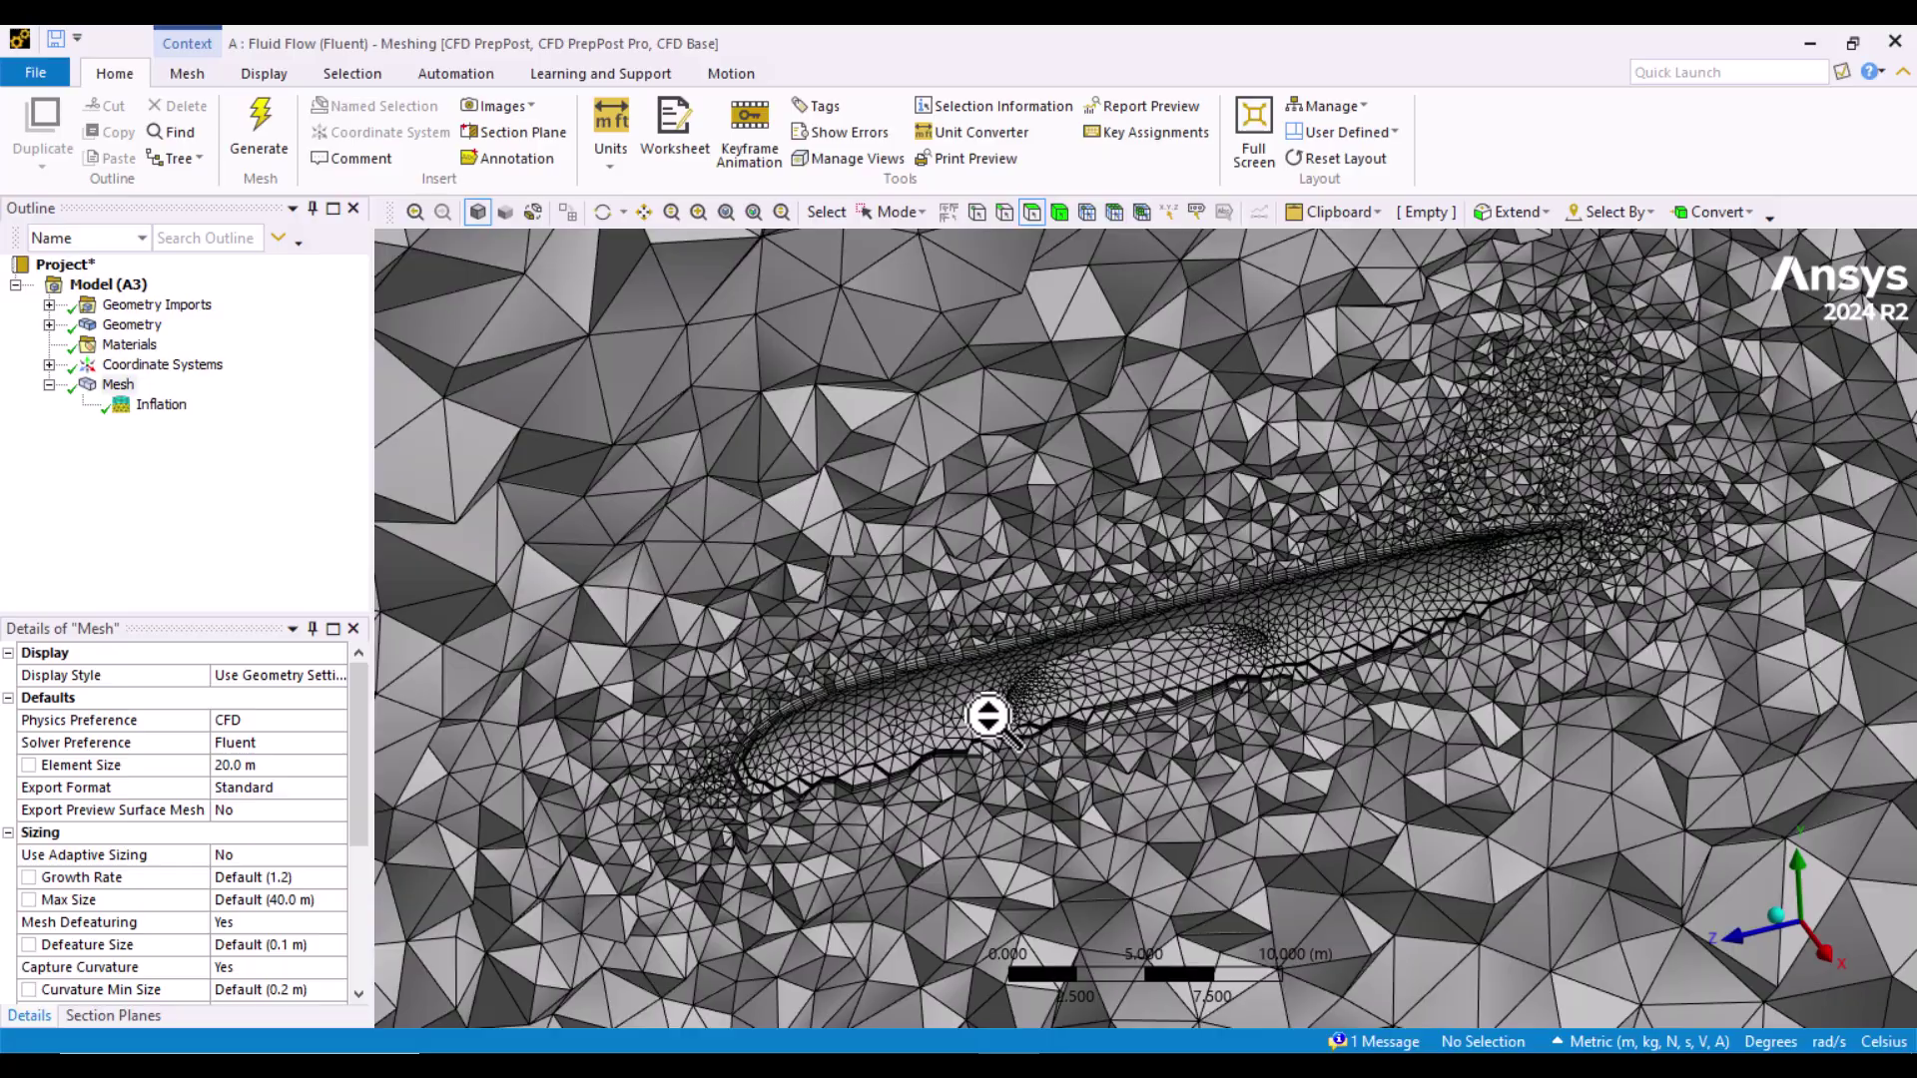
{"action": "left_click", "coordinate": [151, 410]}
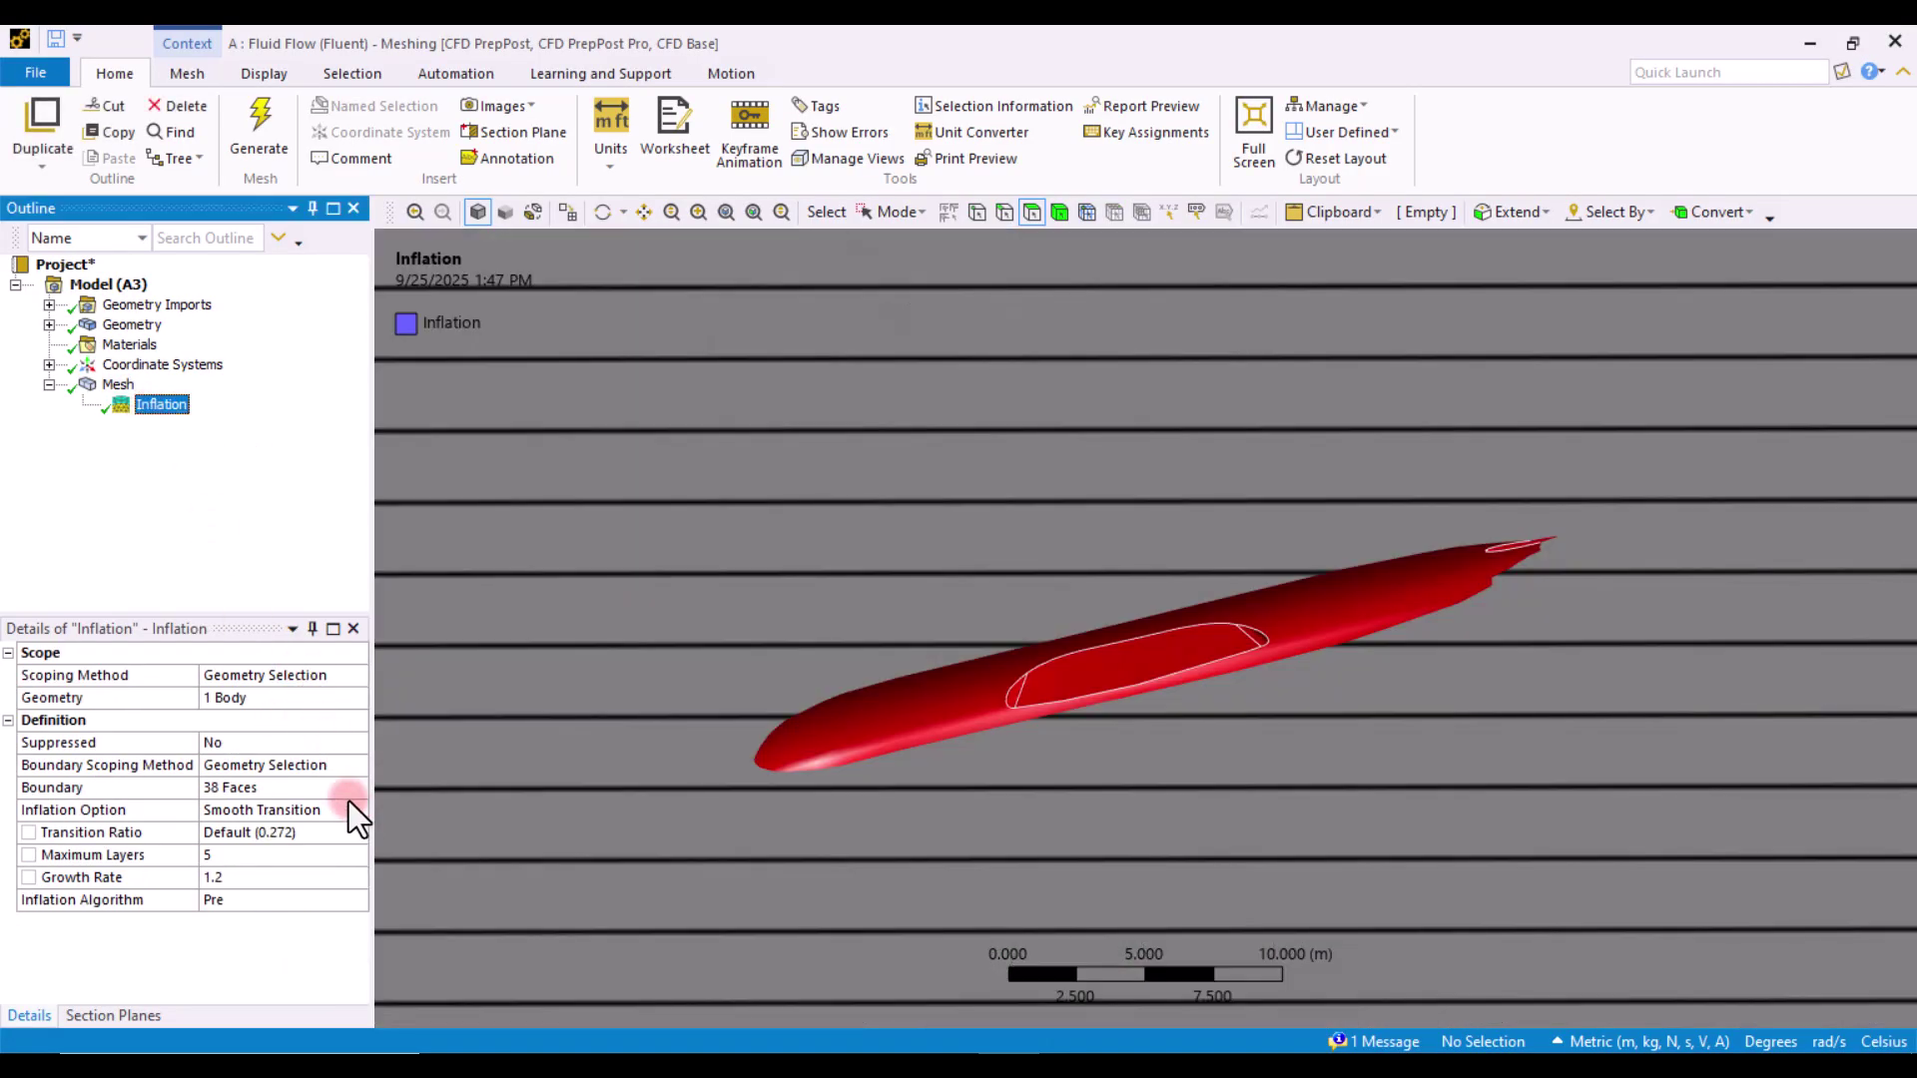
{"action": "left_click", "coordinate": [355, 810]}
{"action": "left_click", "coordinate": [355, 810]}
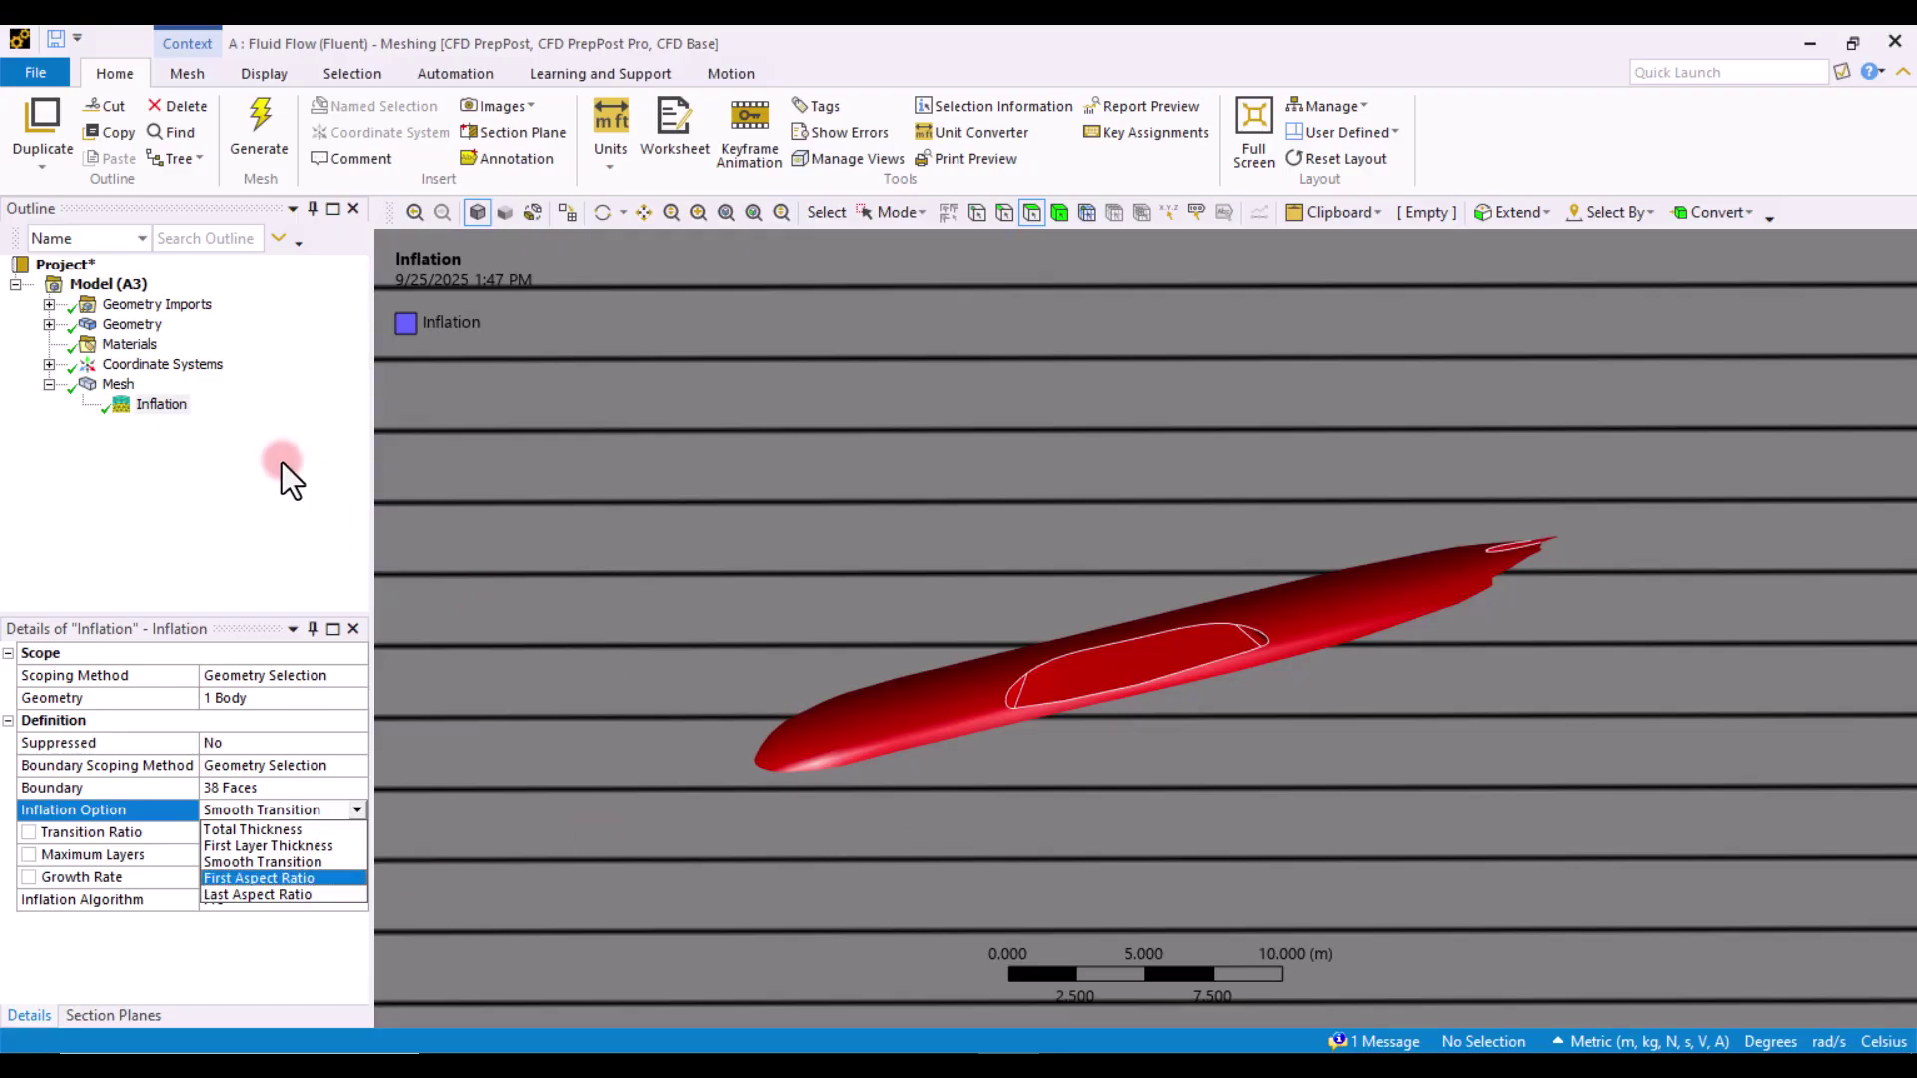
{"action": "left_click", "coordinate": [118, 384]}
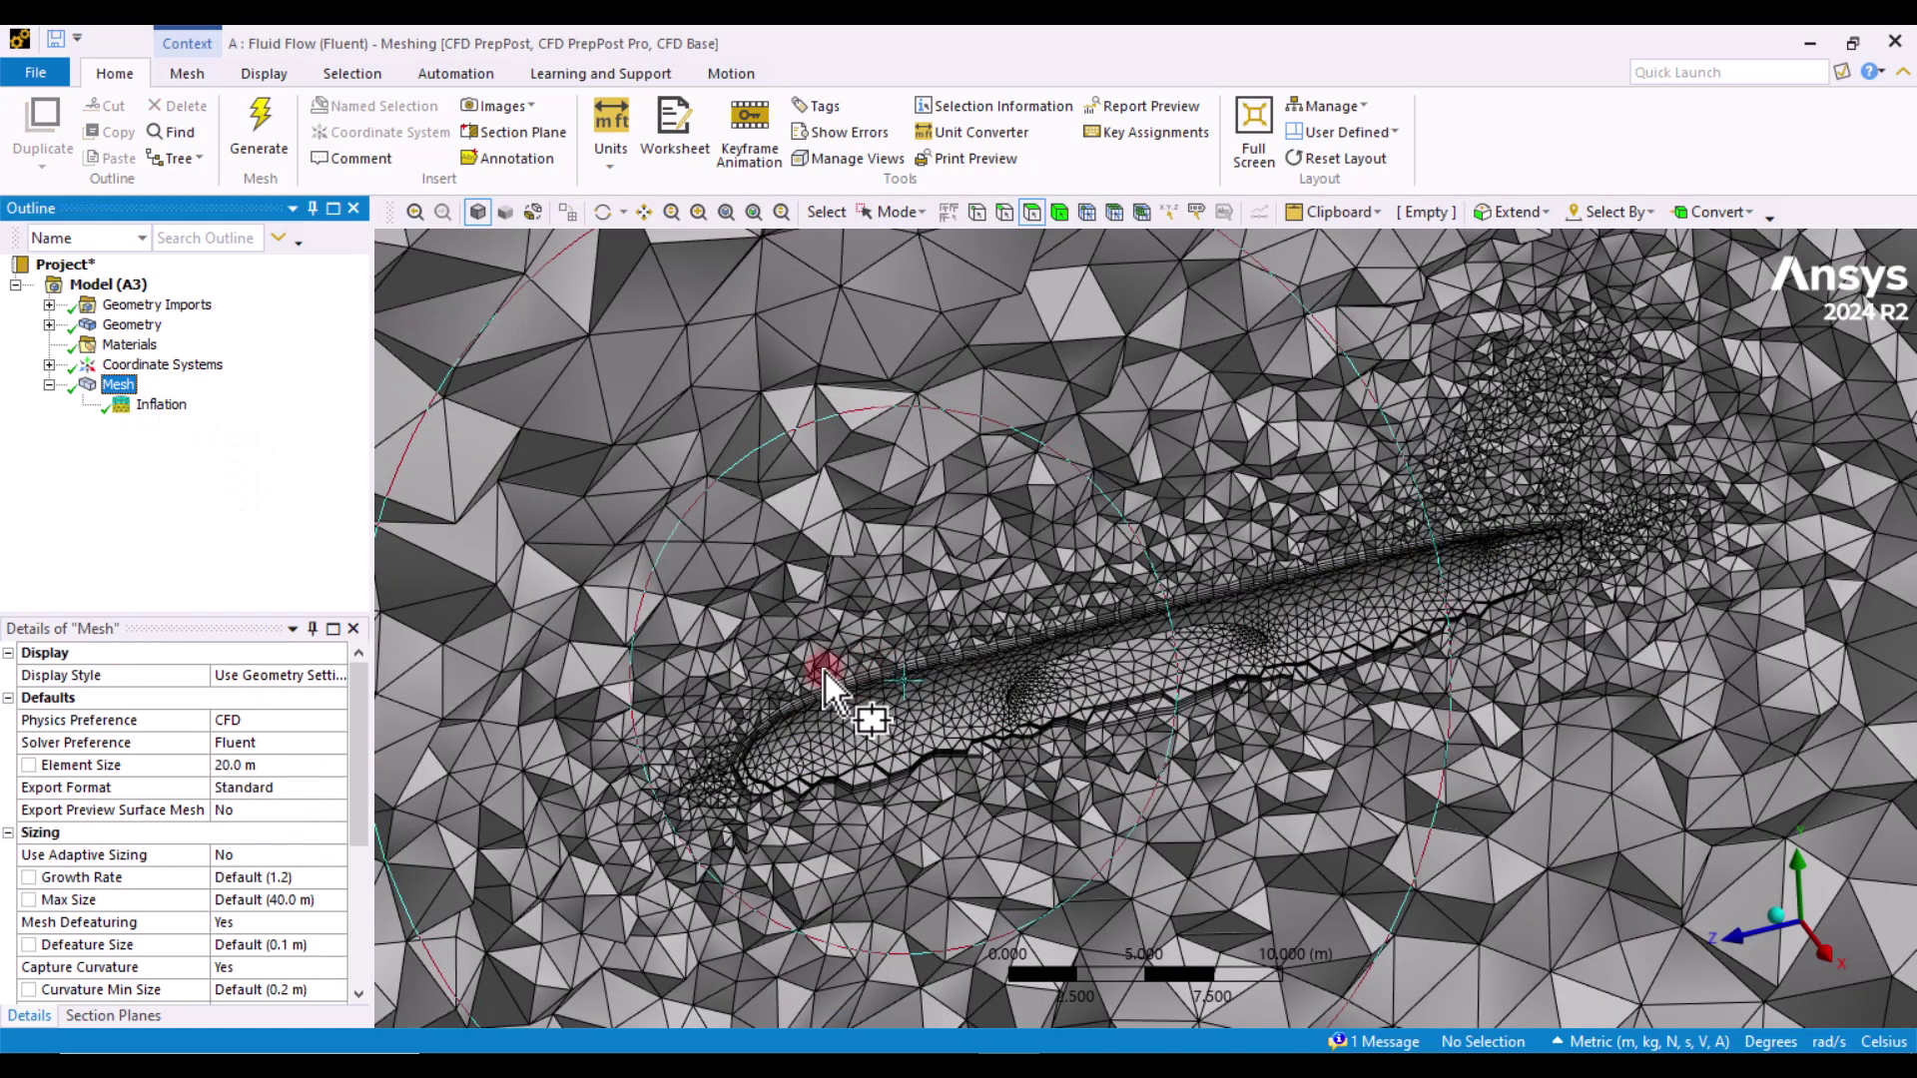
{"action": "scroll", "coordinate": [865, 697], "scroll_direction": "up", "scroll_amount": 5}
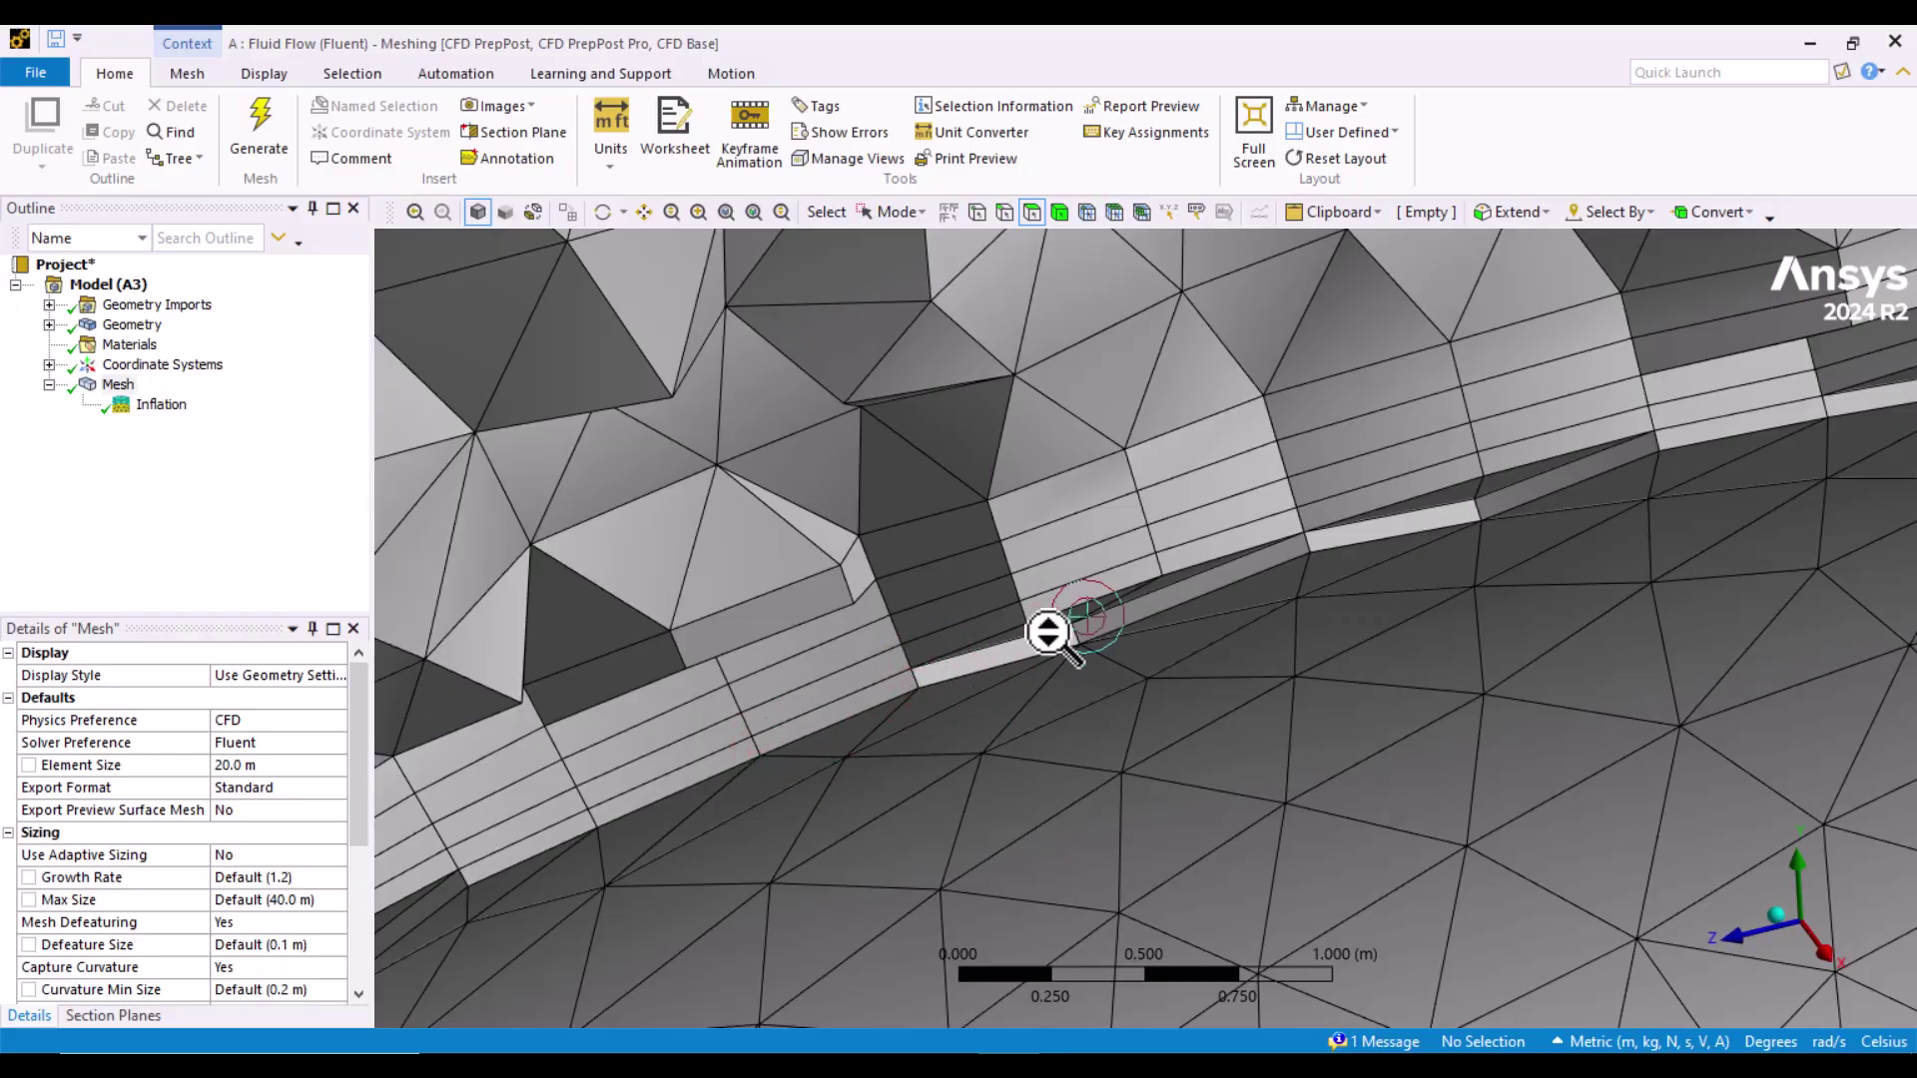
{"action": "scroll", "coordinate": [1211, 733], "scroll_direction": "down", "scroll_amount": 4}
{"action": "scroll", "coordinate": [1278, 719], "scroll_direction": "down", "scroll_amount": 2}
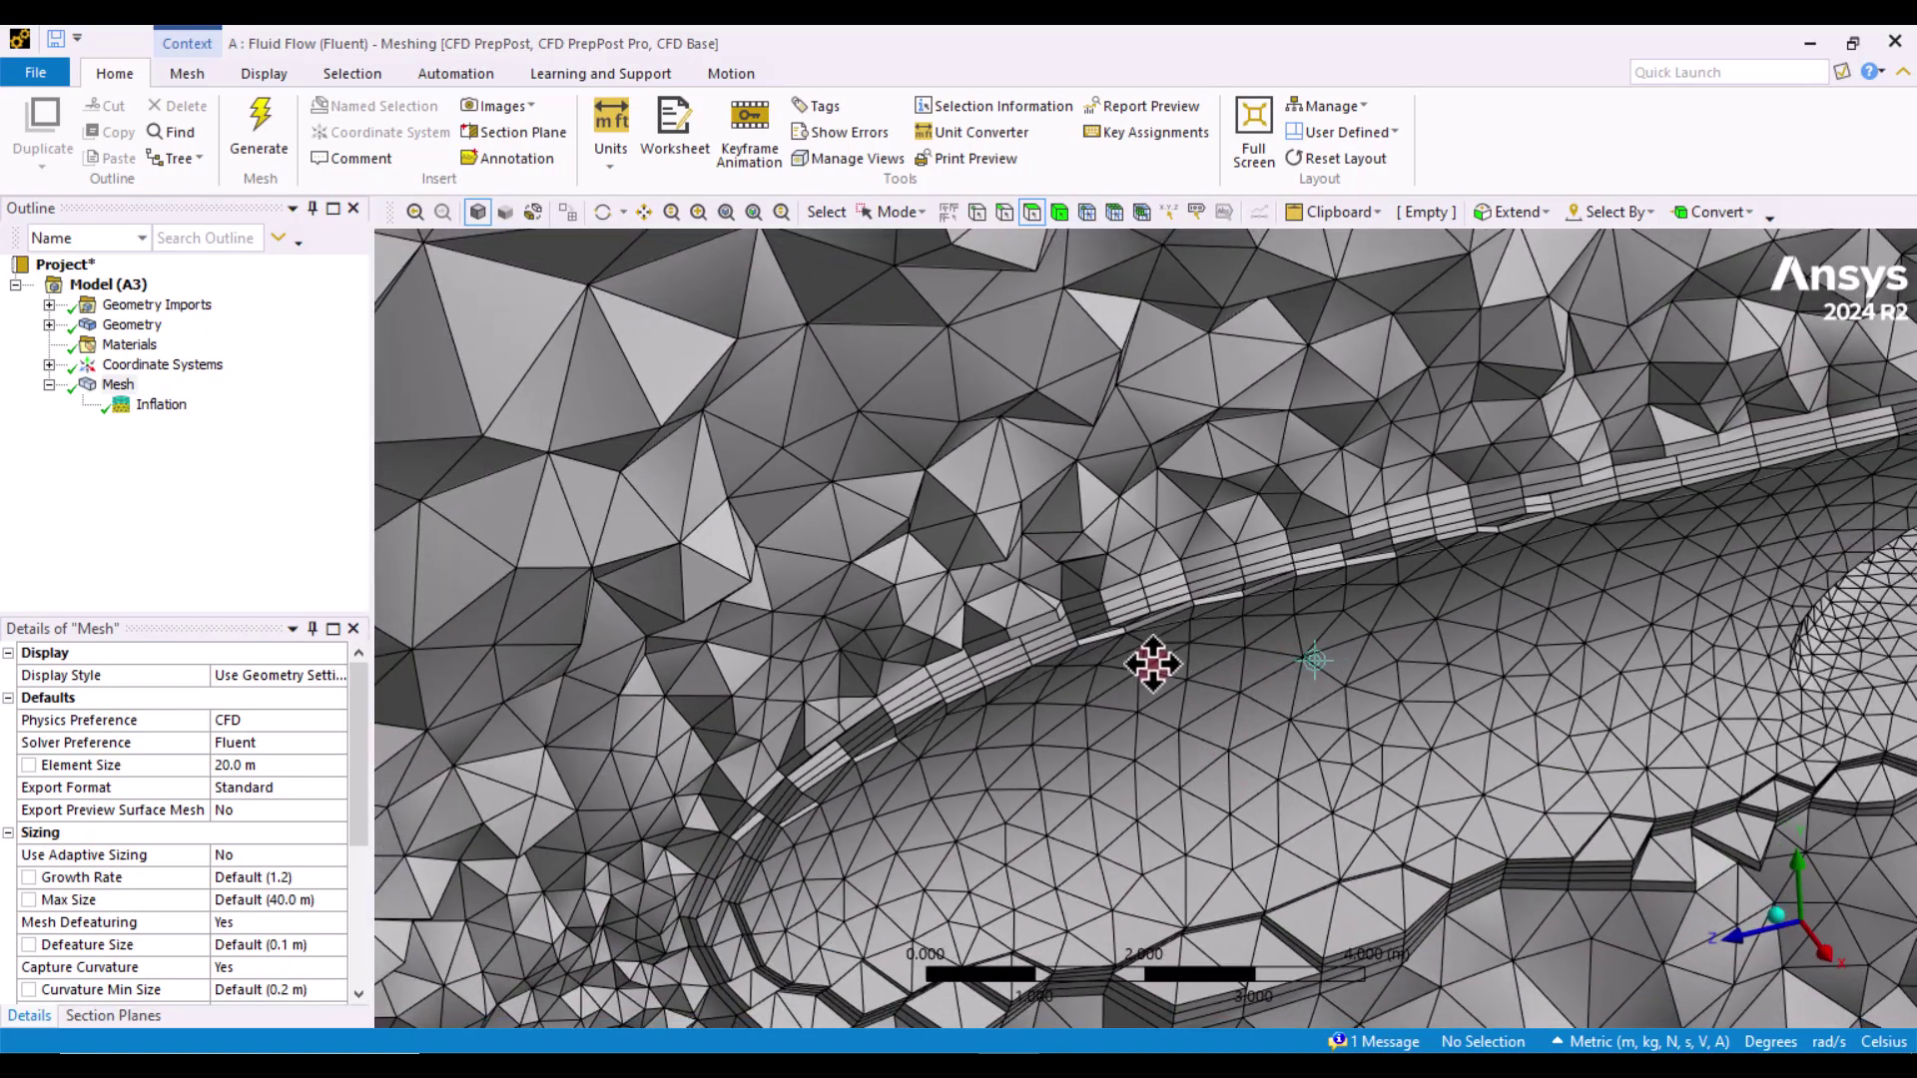
{"action": "scroll", "coordinate": [1088, 649], "scroll_direction": "down", "scroll_amount": 2}
{"action": "scroll", "coordinate": [1038, 631], "scroll_direction": "down", "scroll_amount": 3}
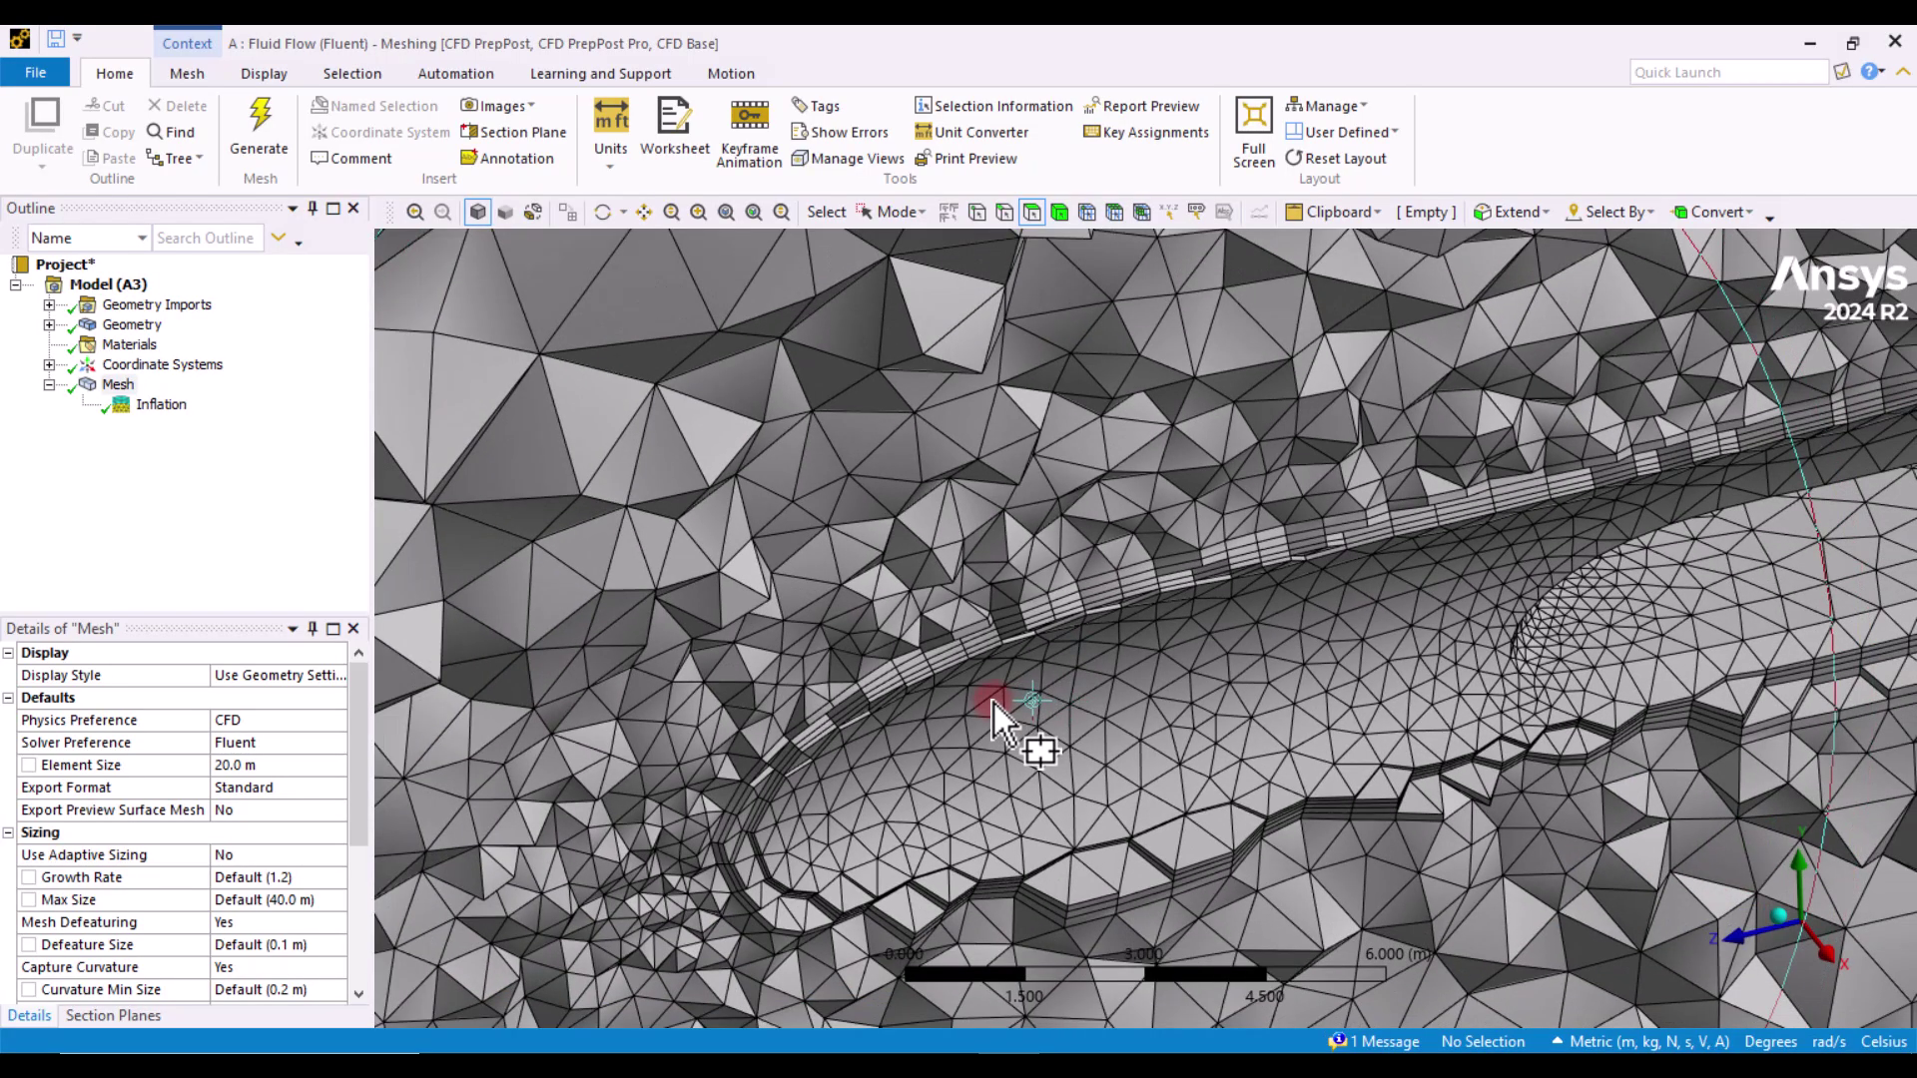
- Change the Inflation control's Inflation Option to First Layer Thickness
{"action": "left_click", "coordinate": [150, 404]}
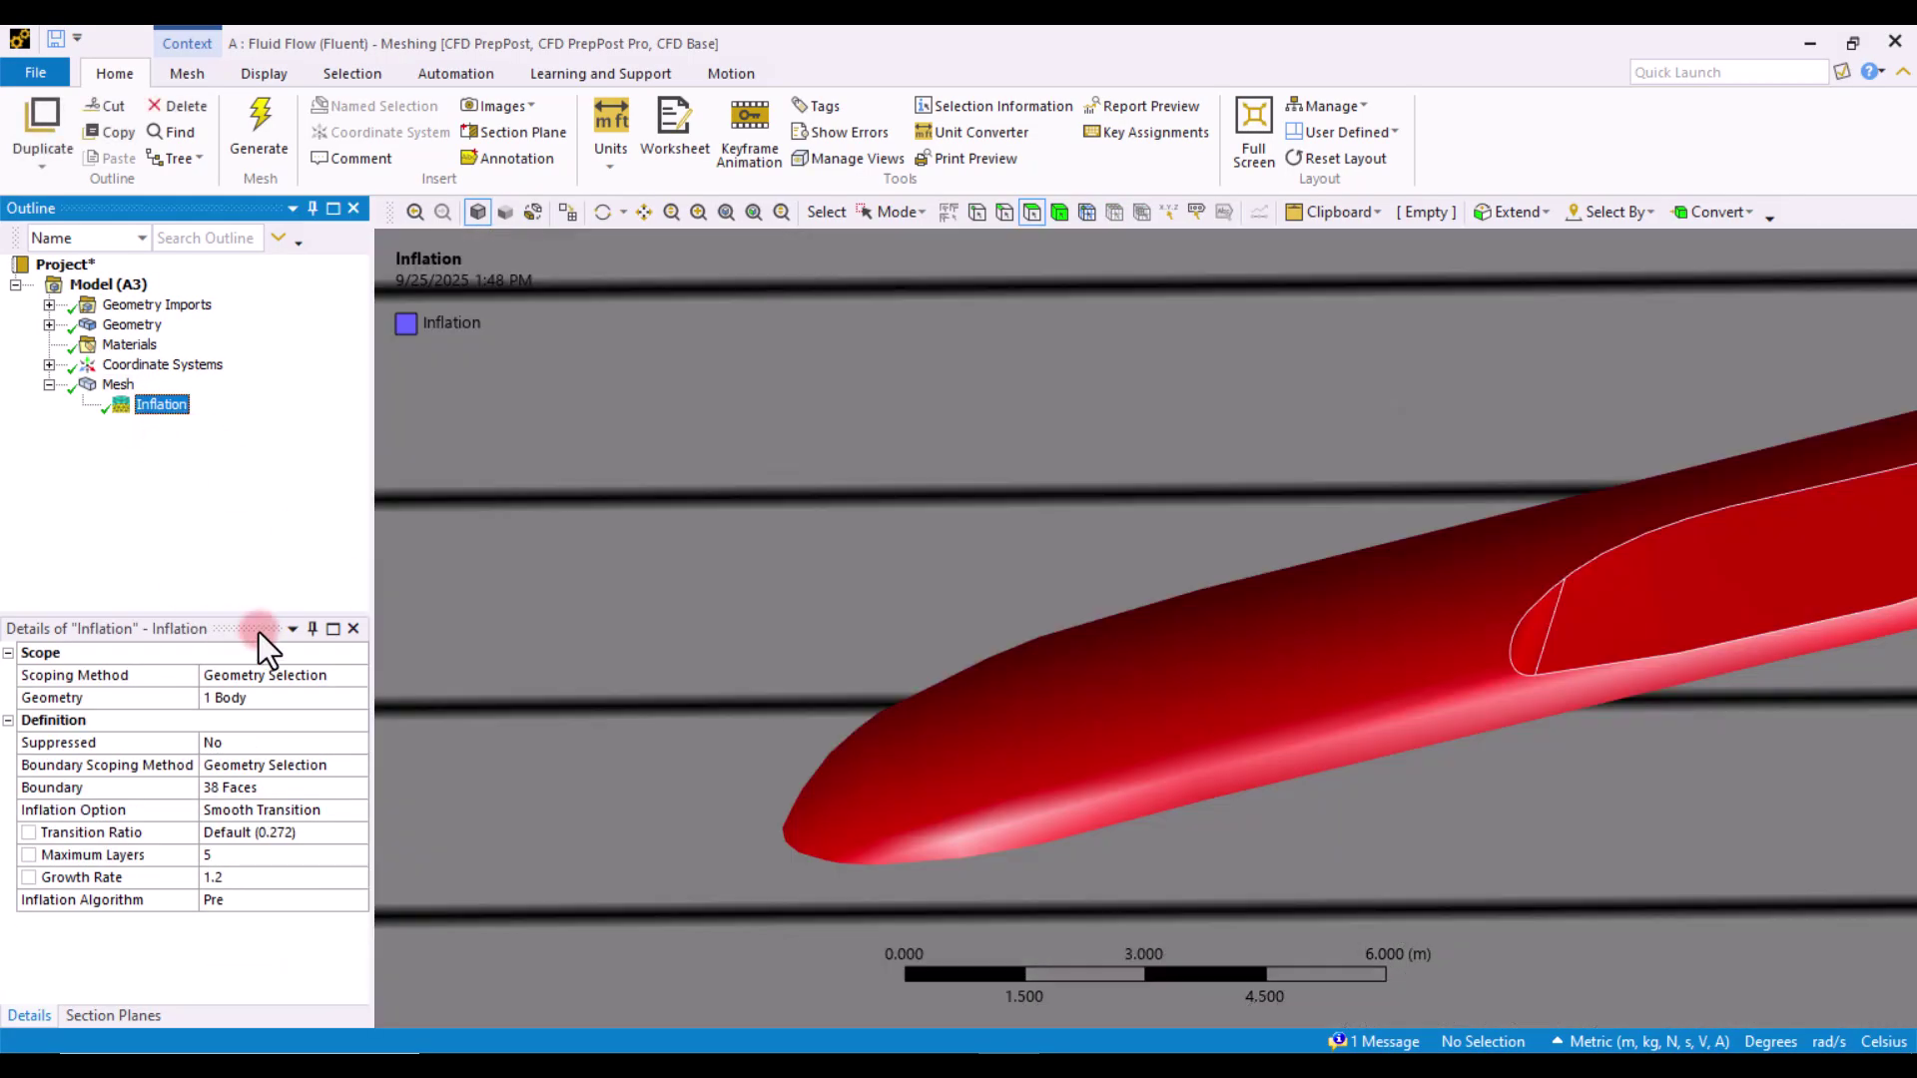
{"action": "left_click", "coordinate": [345, 811]}
{"action": "left_click", "coordinate": [355, 810]}
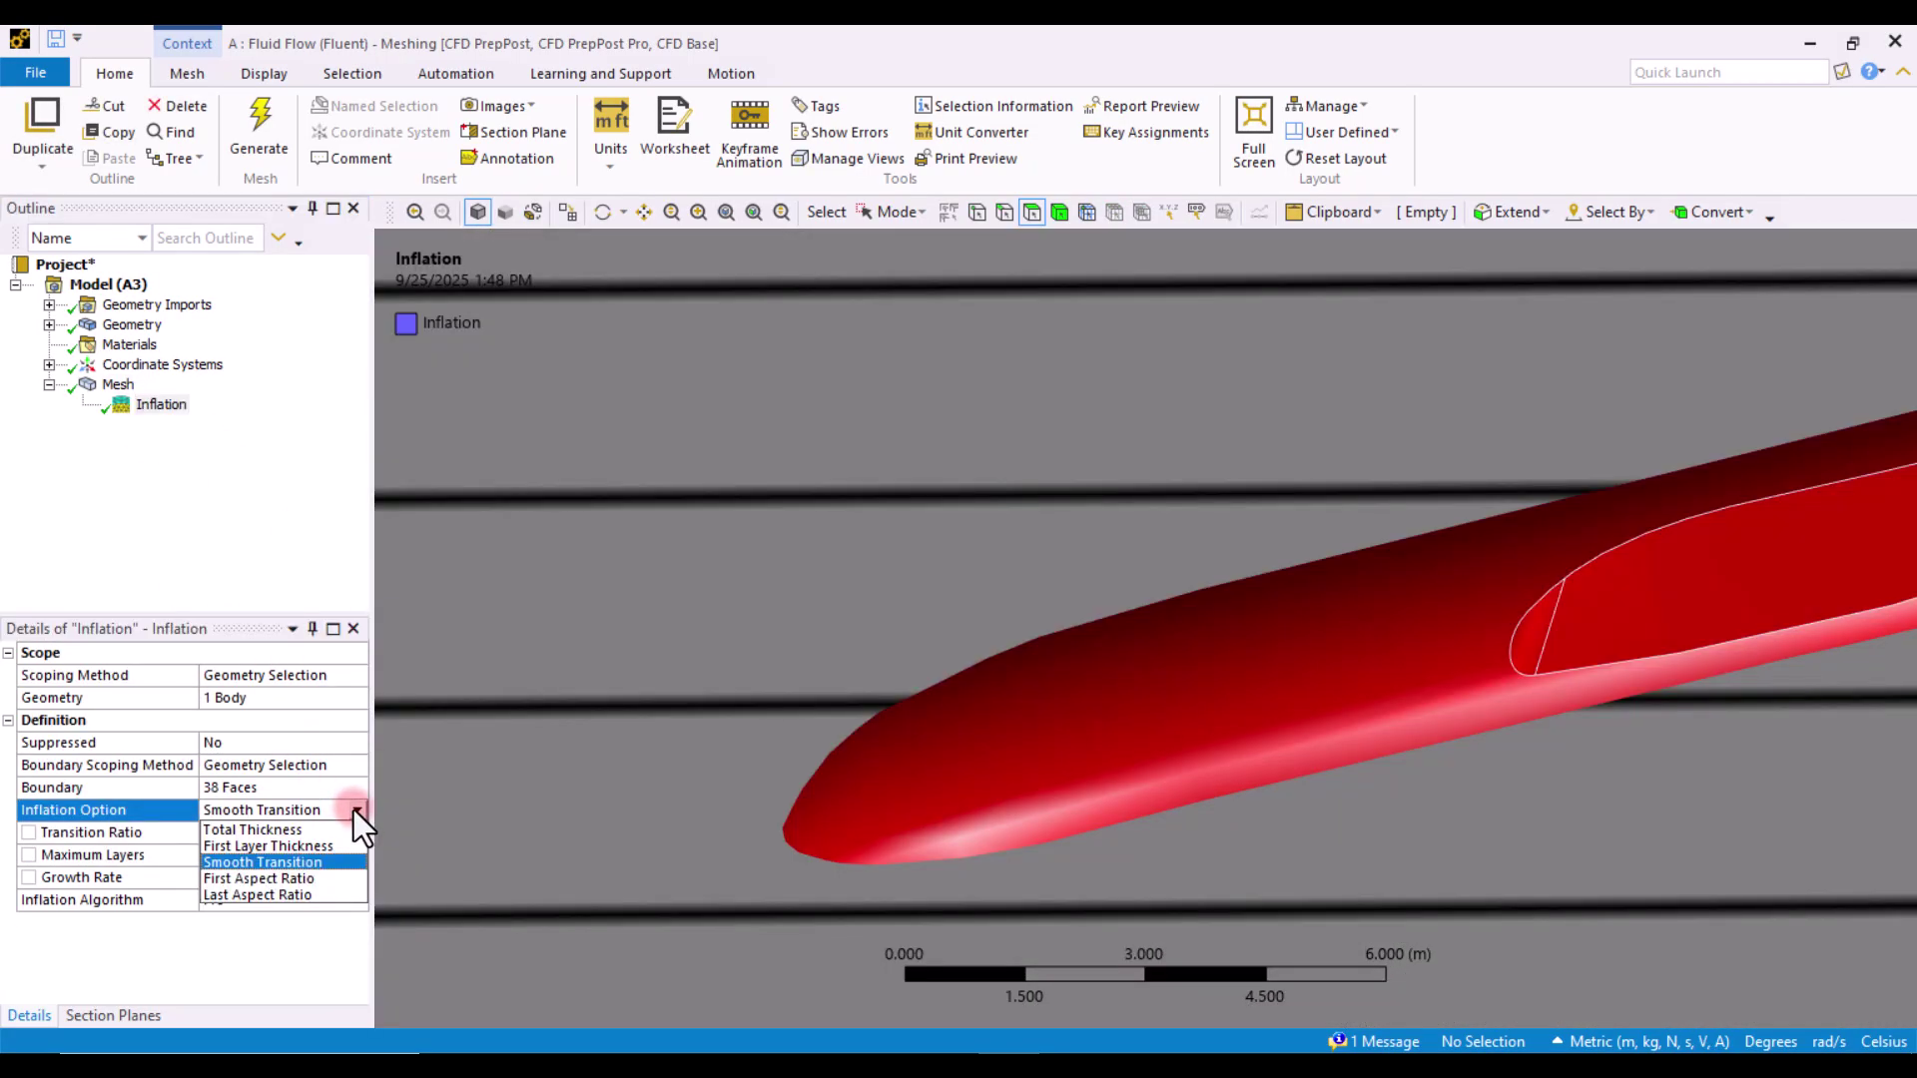
{"action": "left_click", "coordinate": [296, 843]}
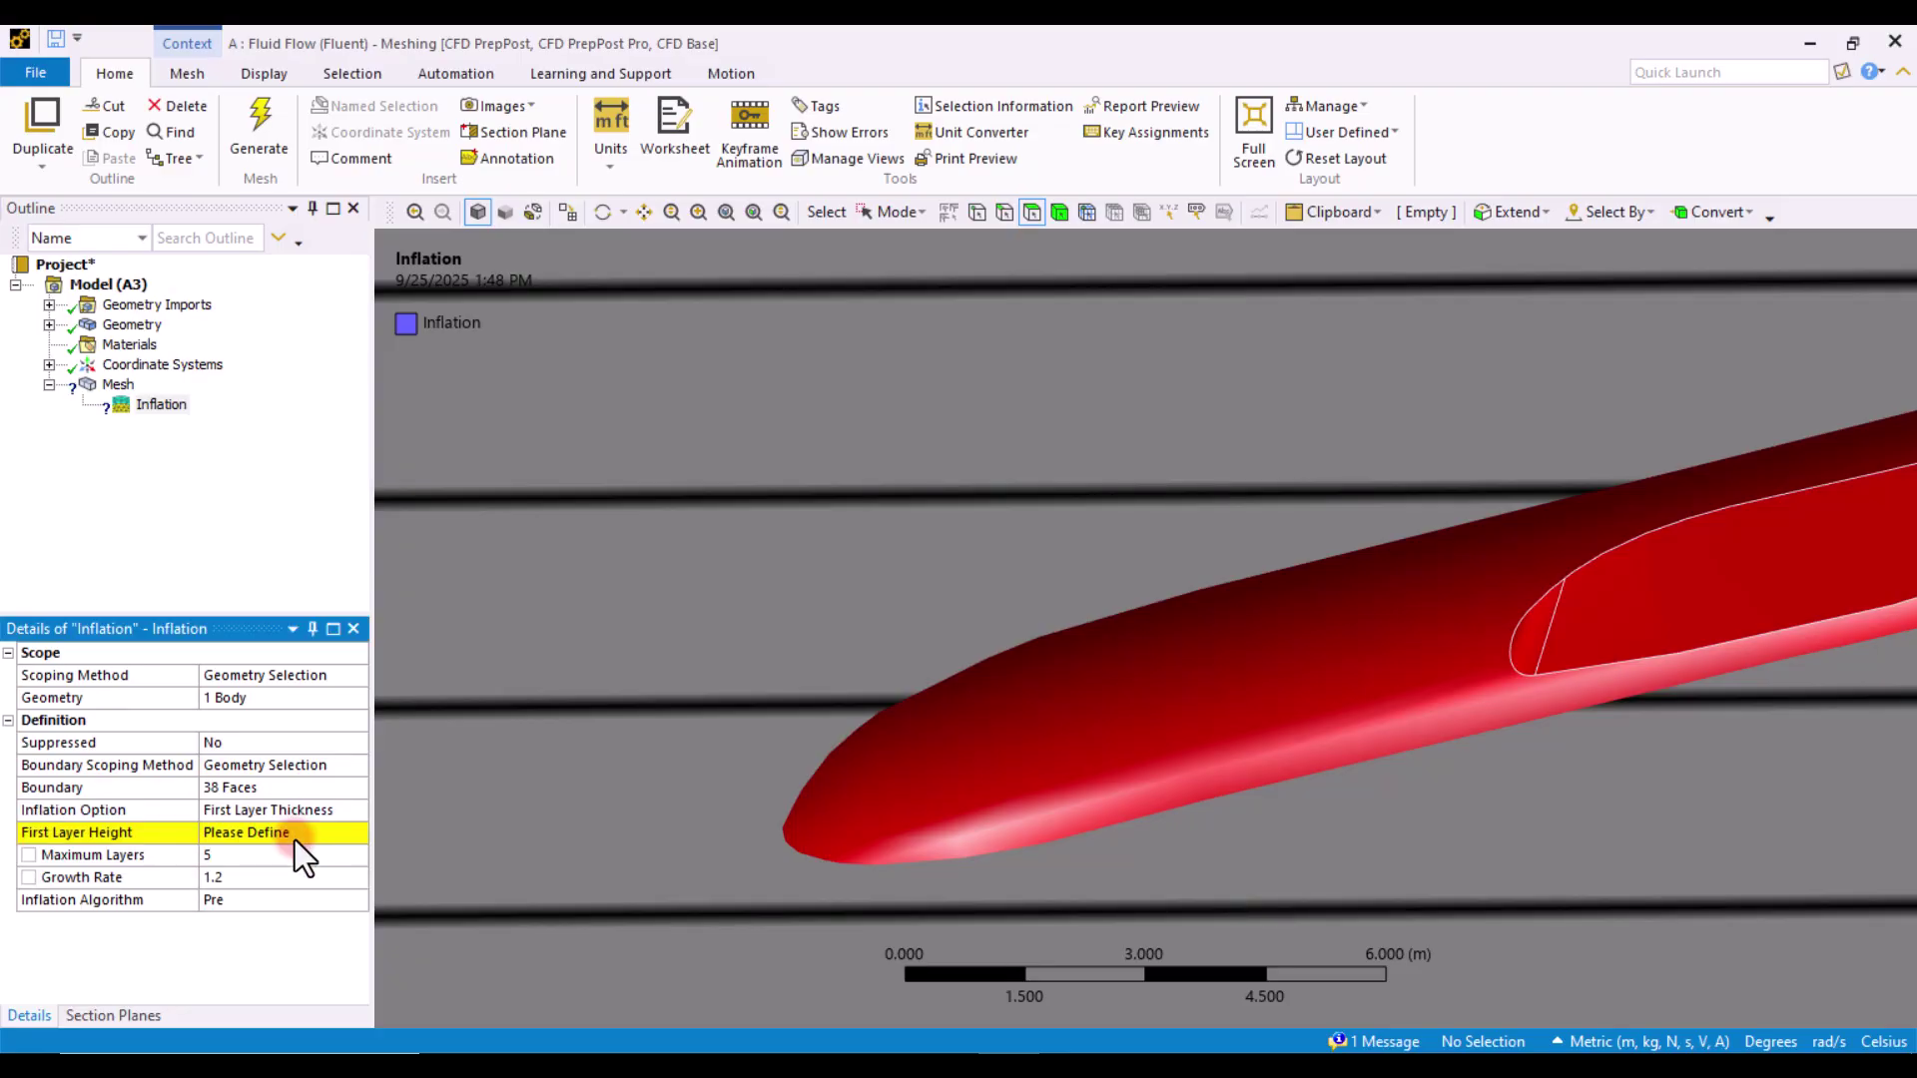
{"action": "scroll", "coordinate": [898, 654], "scroll_direction": "down", "scroll_amount": 3}
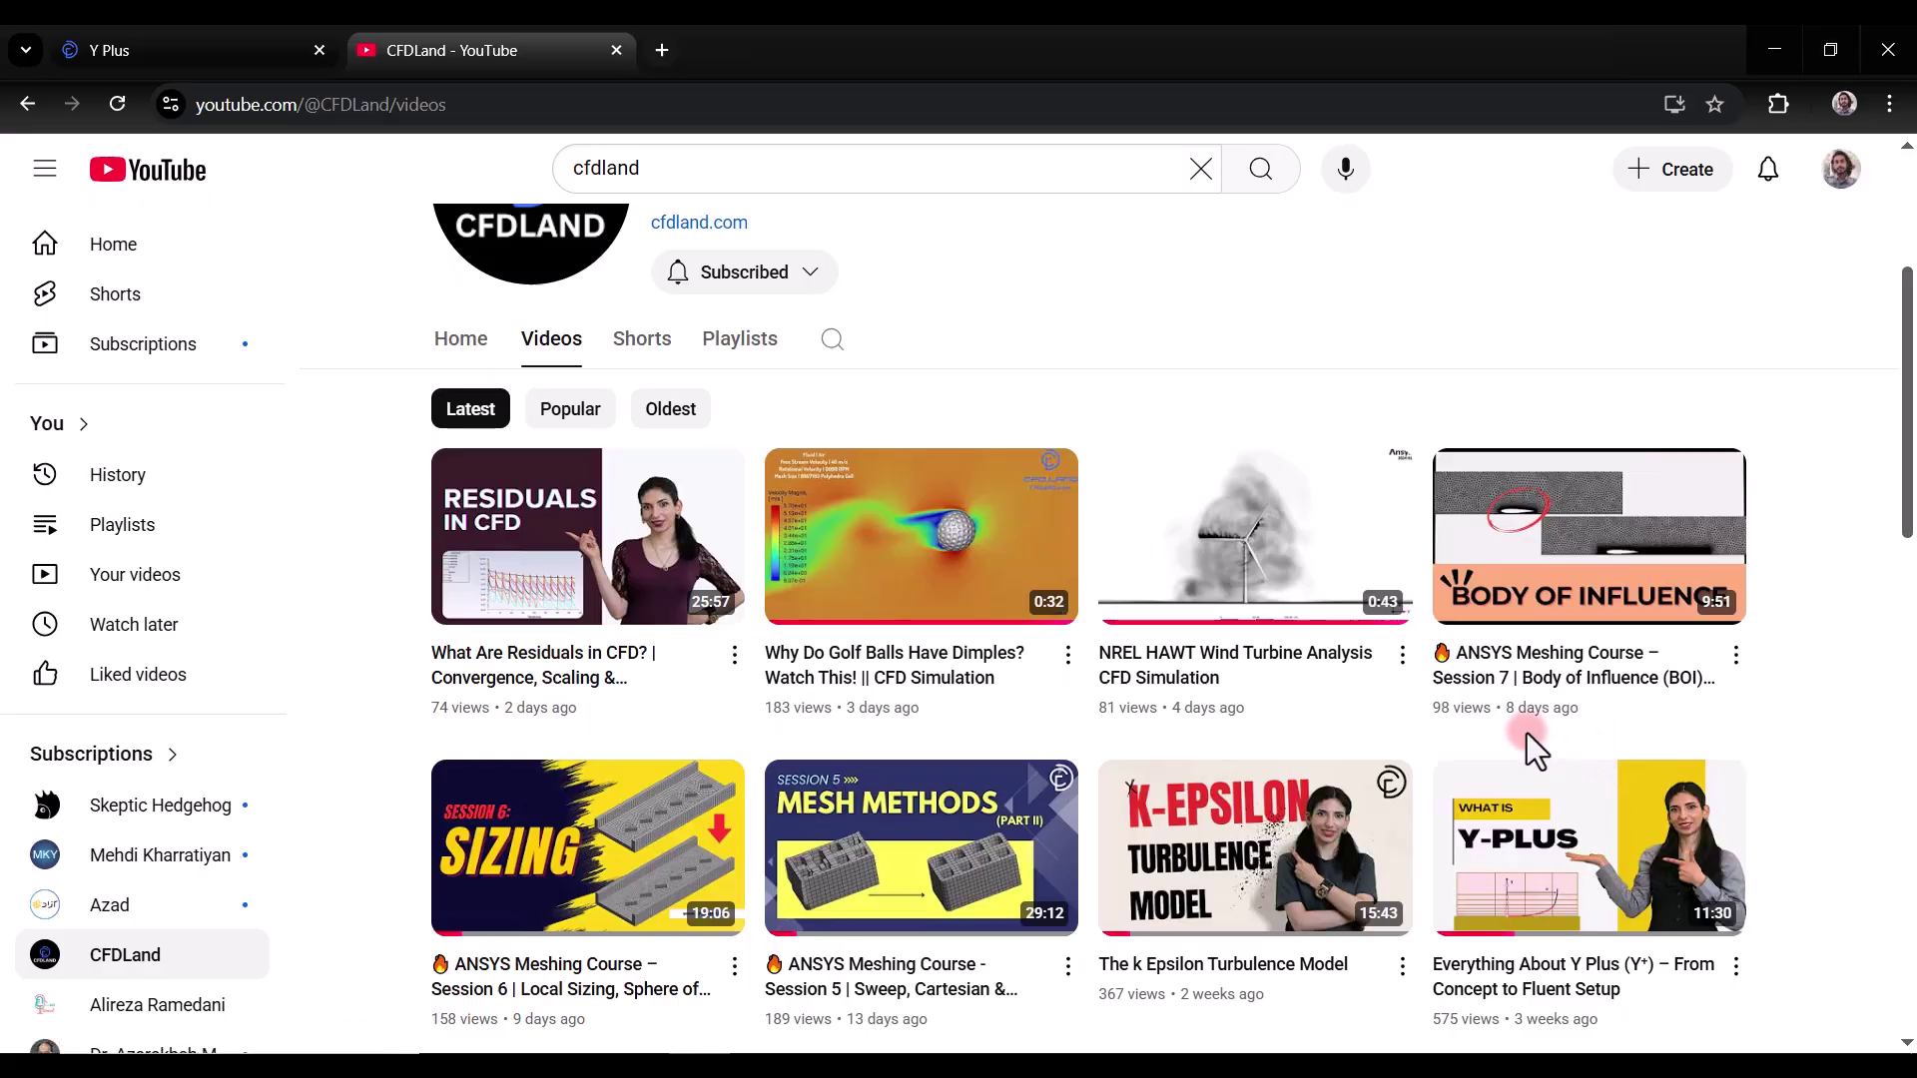
- Switch to the CFDLand Y Plus Calculator browser tab
{"action": "left_click", "coordinate": [160, 48]}
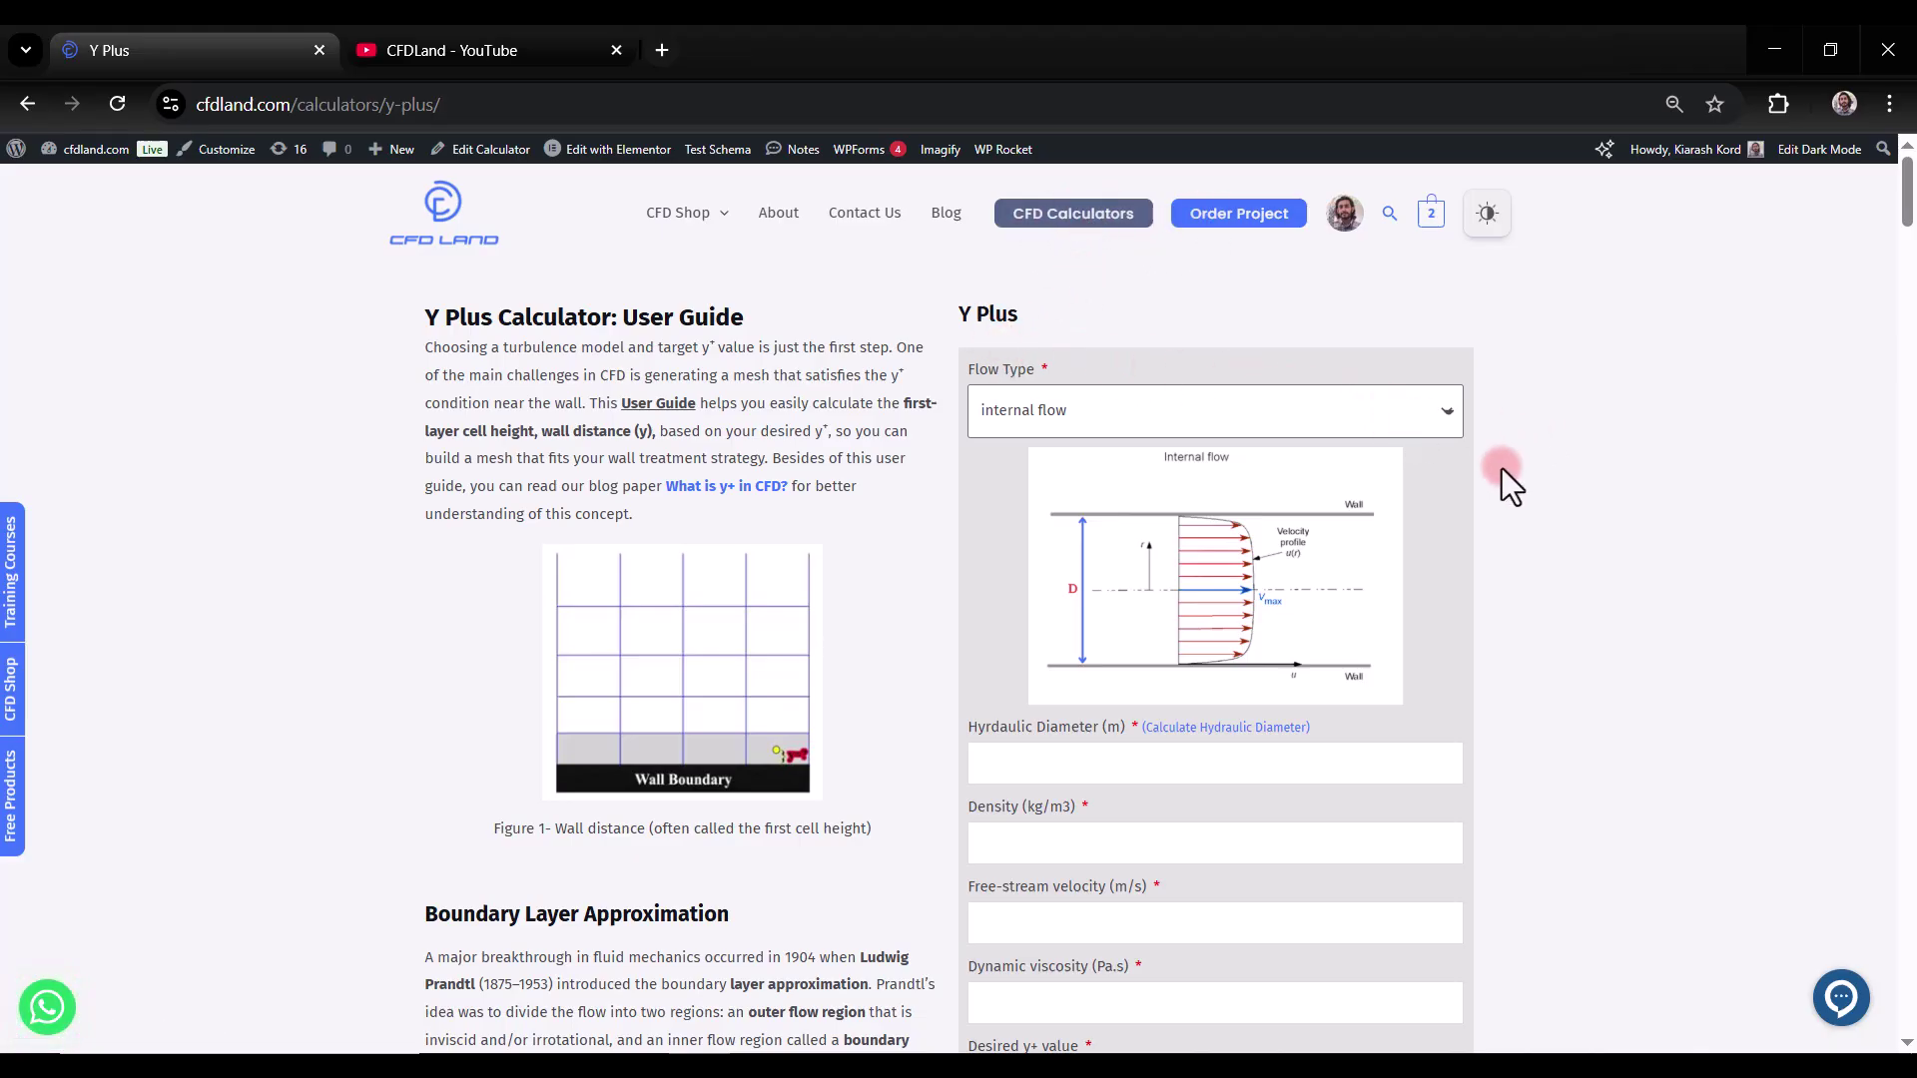
- Set the Y Plus calculator's Flow Type to external flow and scroll through the form
{"action": "left_click", "coordinate": [1373, 424]}
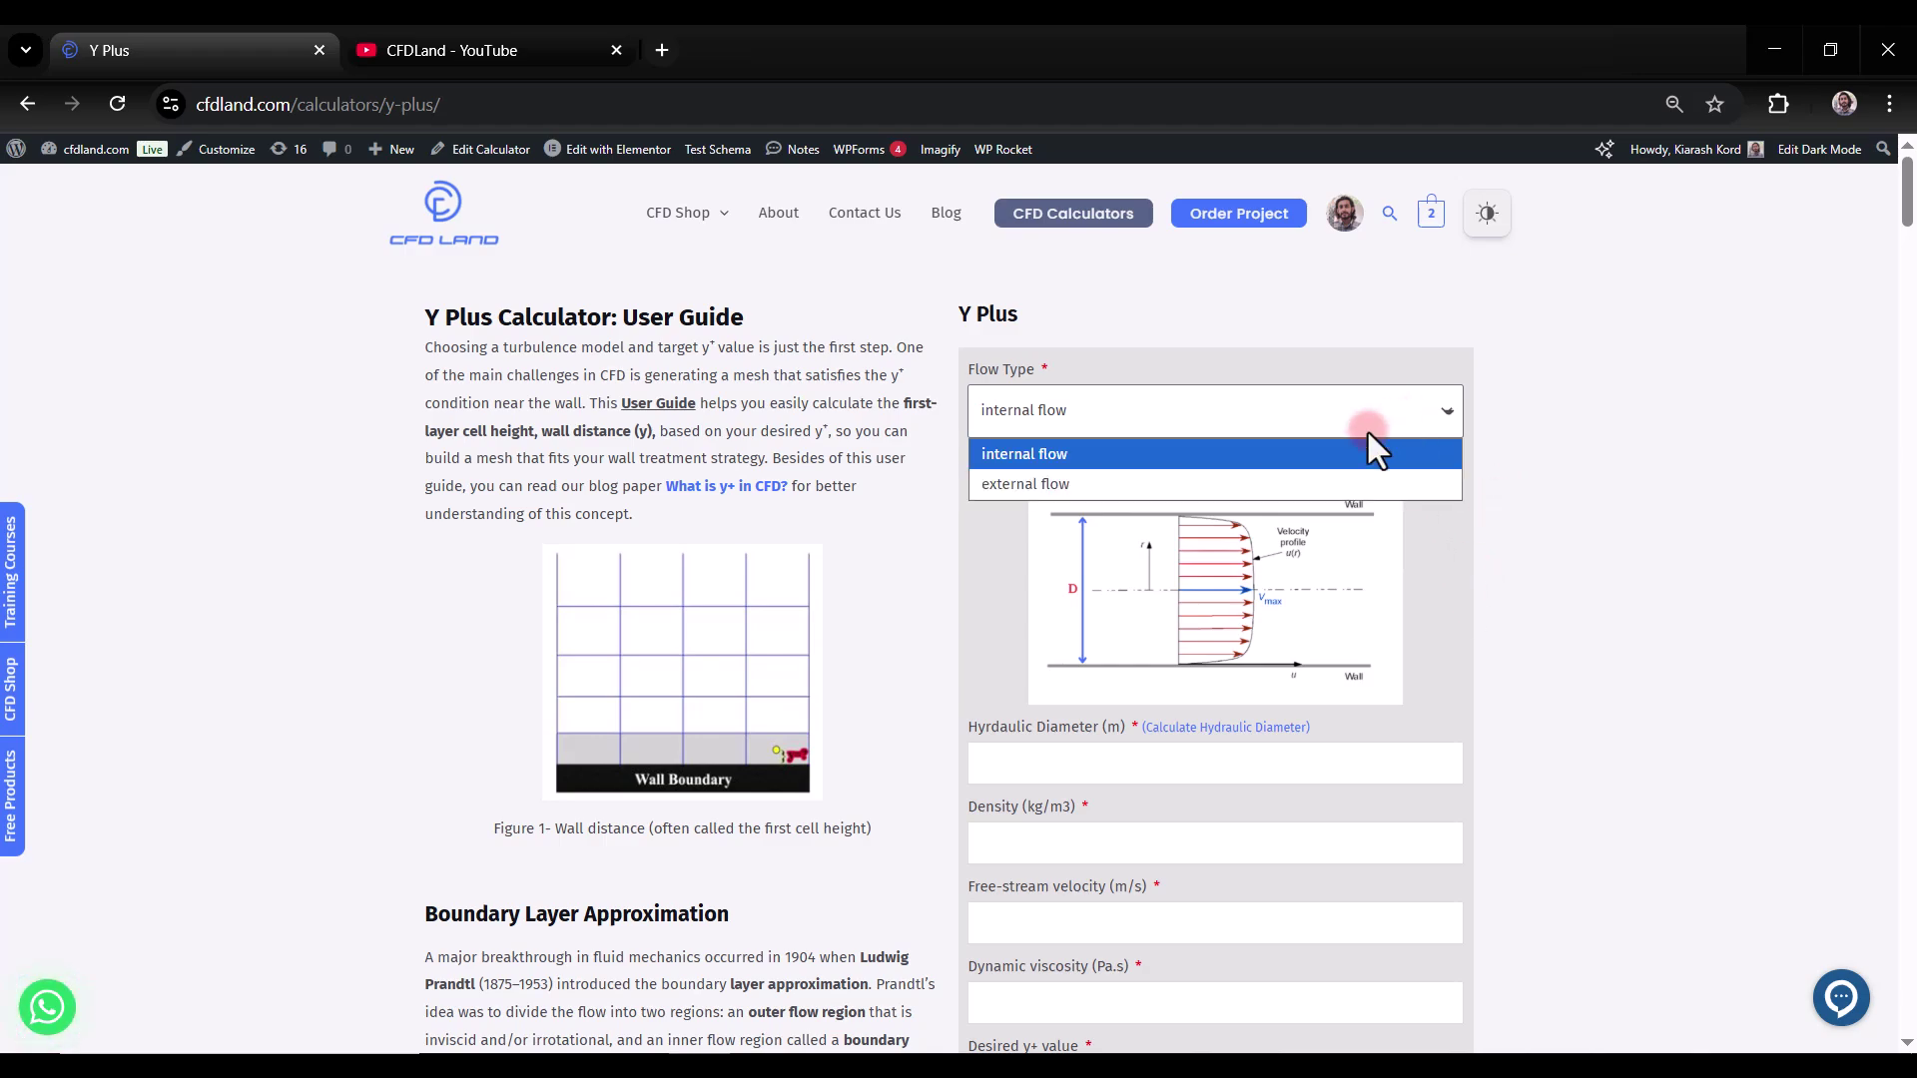
{"action": "left_click", "coordinate": [1166, 485]}
{"action": "scroll", "coordinate": [1448, 547], "scroll_direction": "down", "scroll_amount": 2}
{"action": "scroll", "coordinate": [1203, 748], "scroll_direction": "down", "scroll_amount": 2}
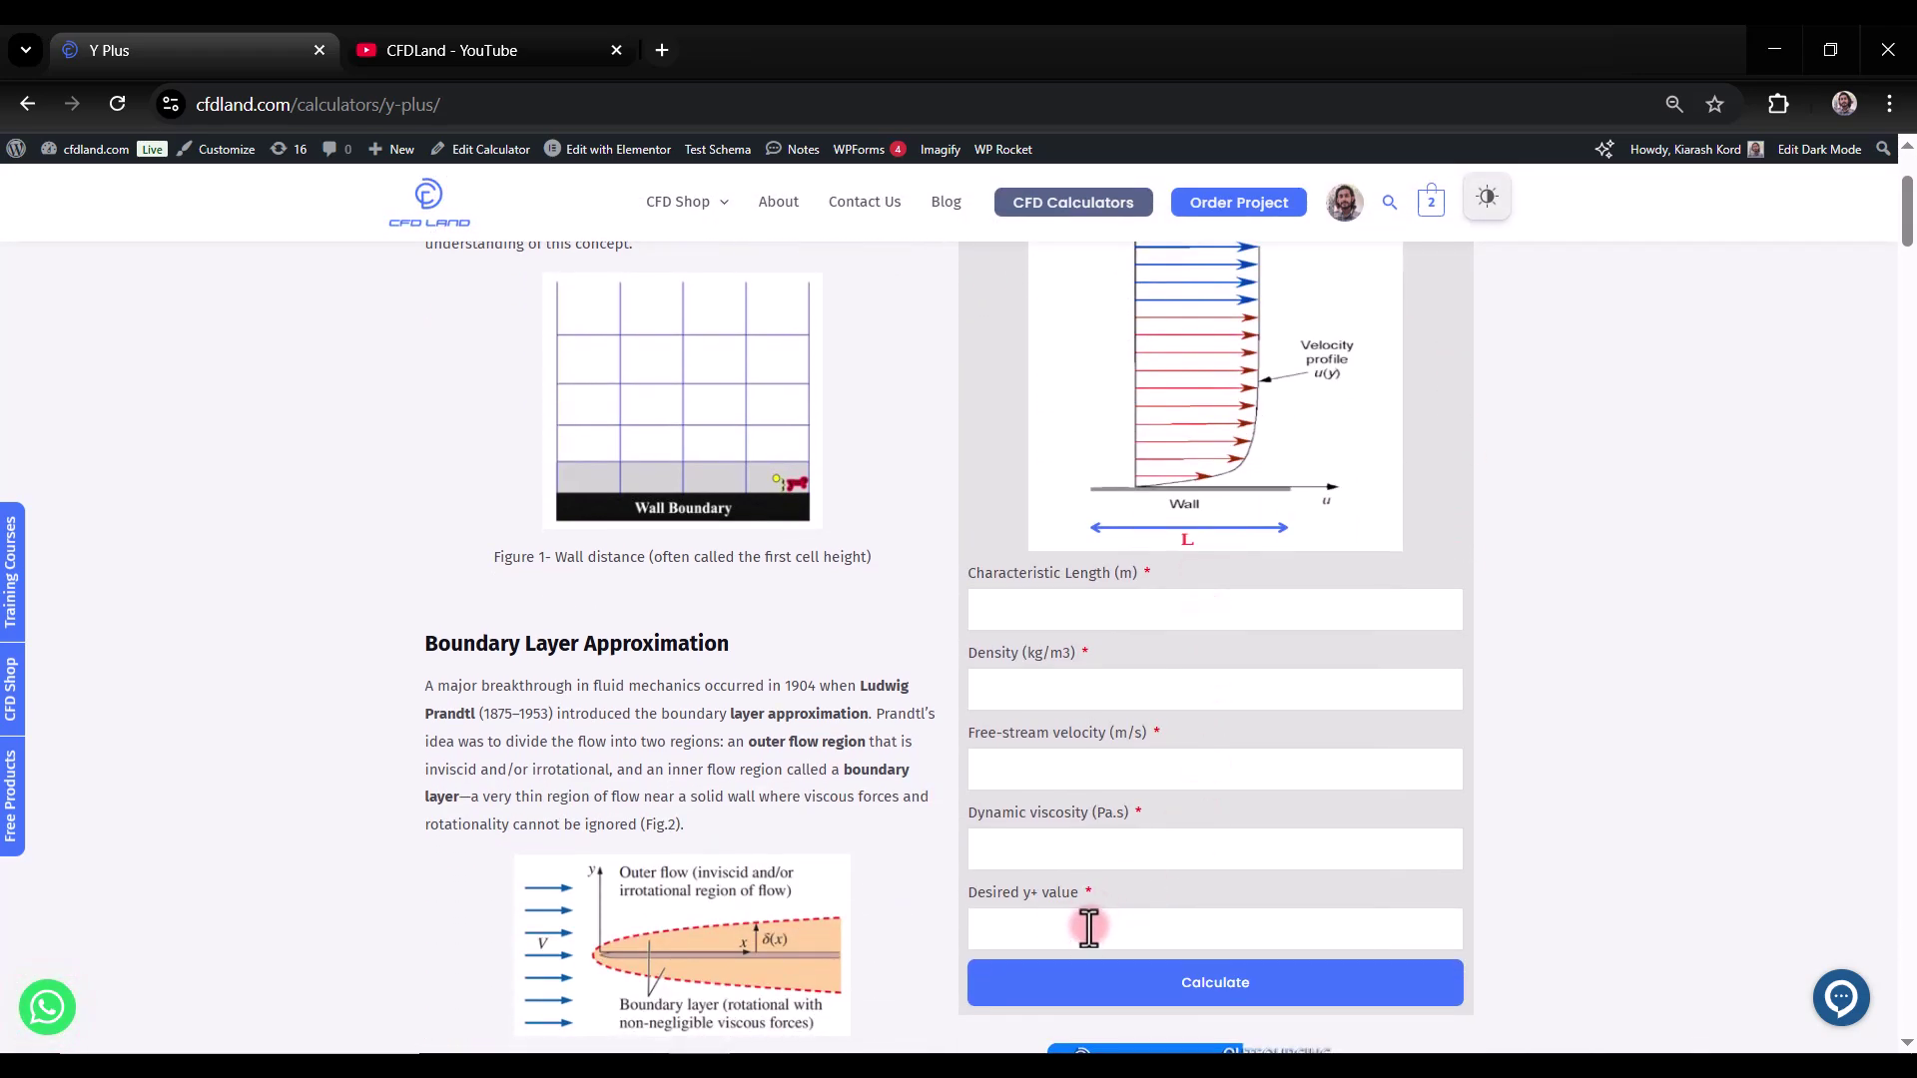
{"action": "scroll", "coordinate": [1118, 783], "scroll_direction": "down", "scroll_amount": 2}
{"action": "scroll", "coordinate": [1118, 781], "scroll_direction": "up", "scroll_amount": 3}
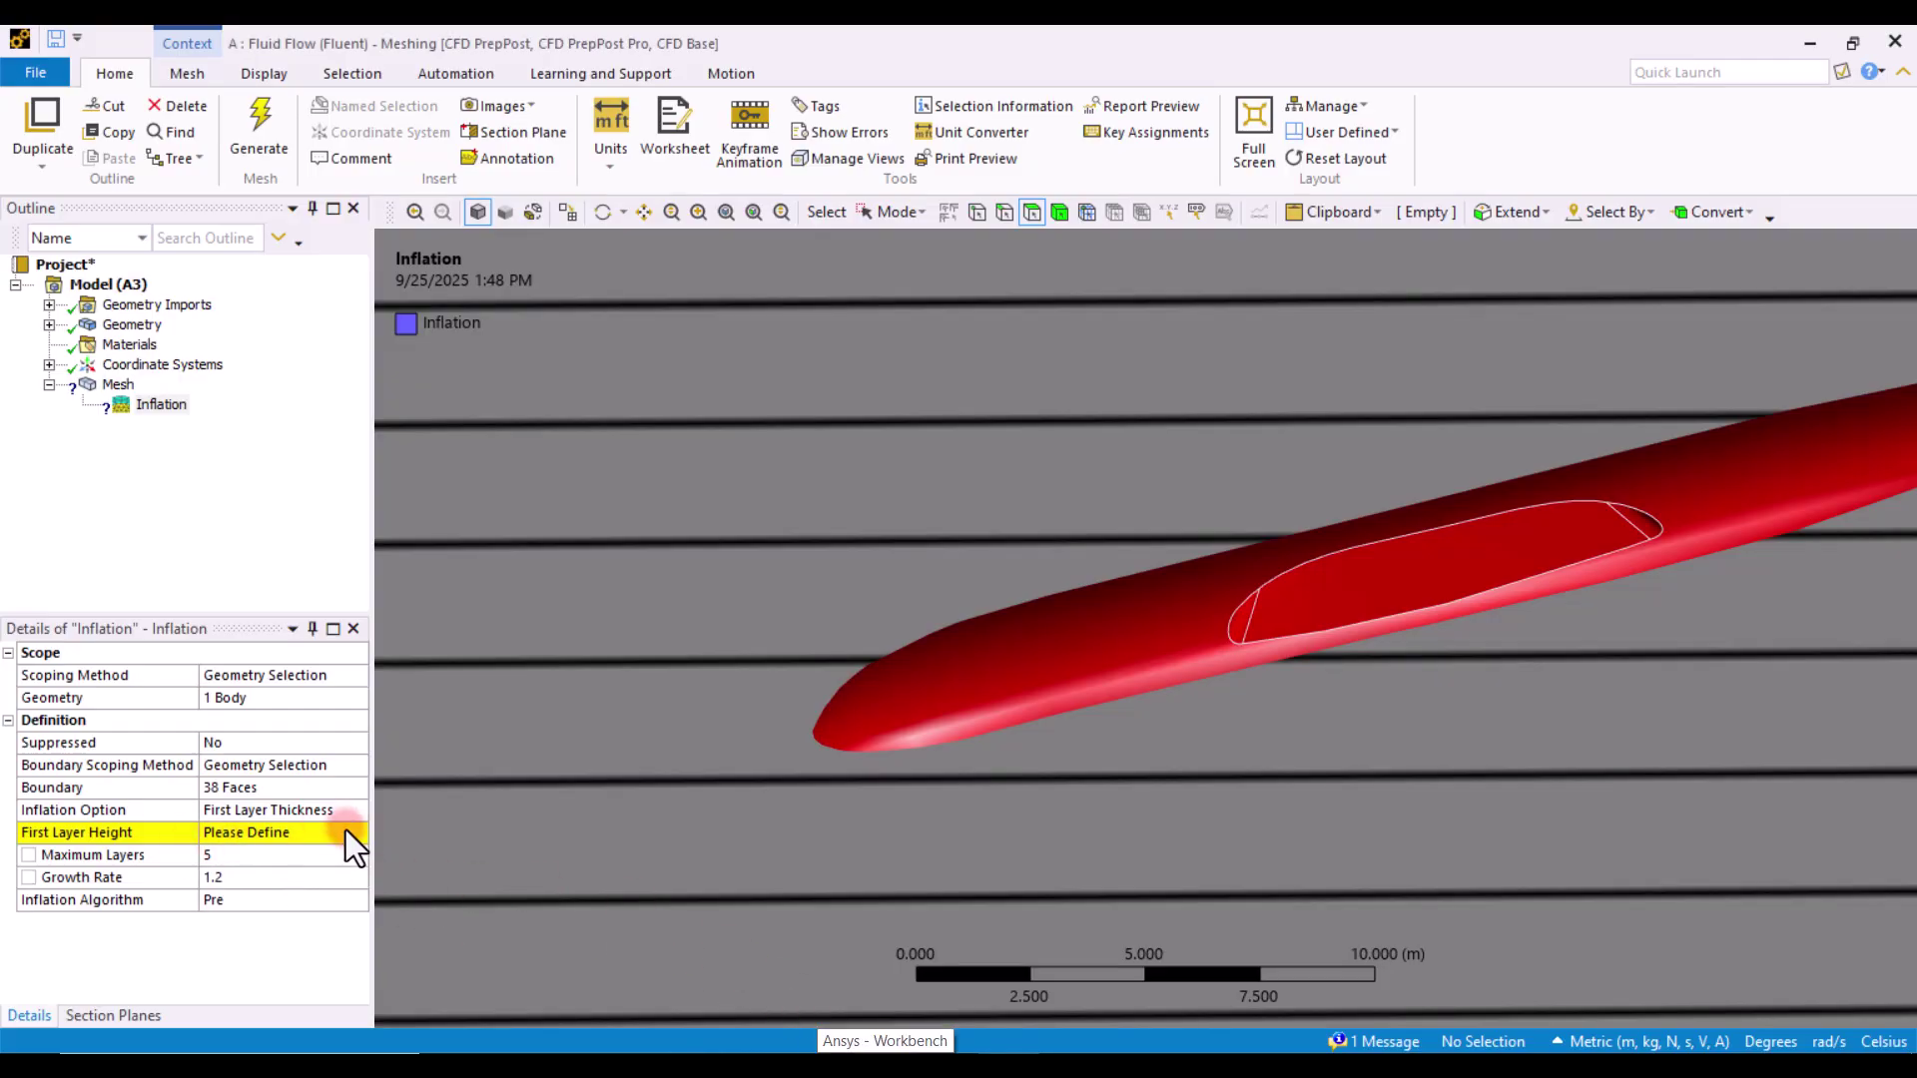
- Enter First Layer Height 0.001 m, Maximum Layers 25 and Growth Rate 1.15 for the inflation
{"action": "left_click", "coordinate": [285, 834]}
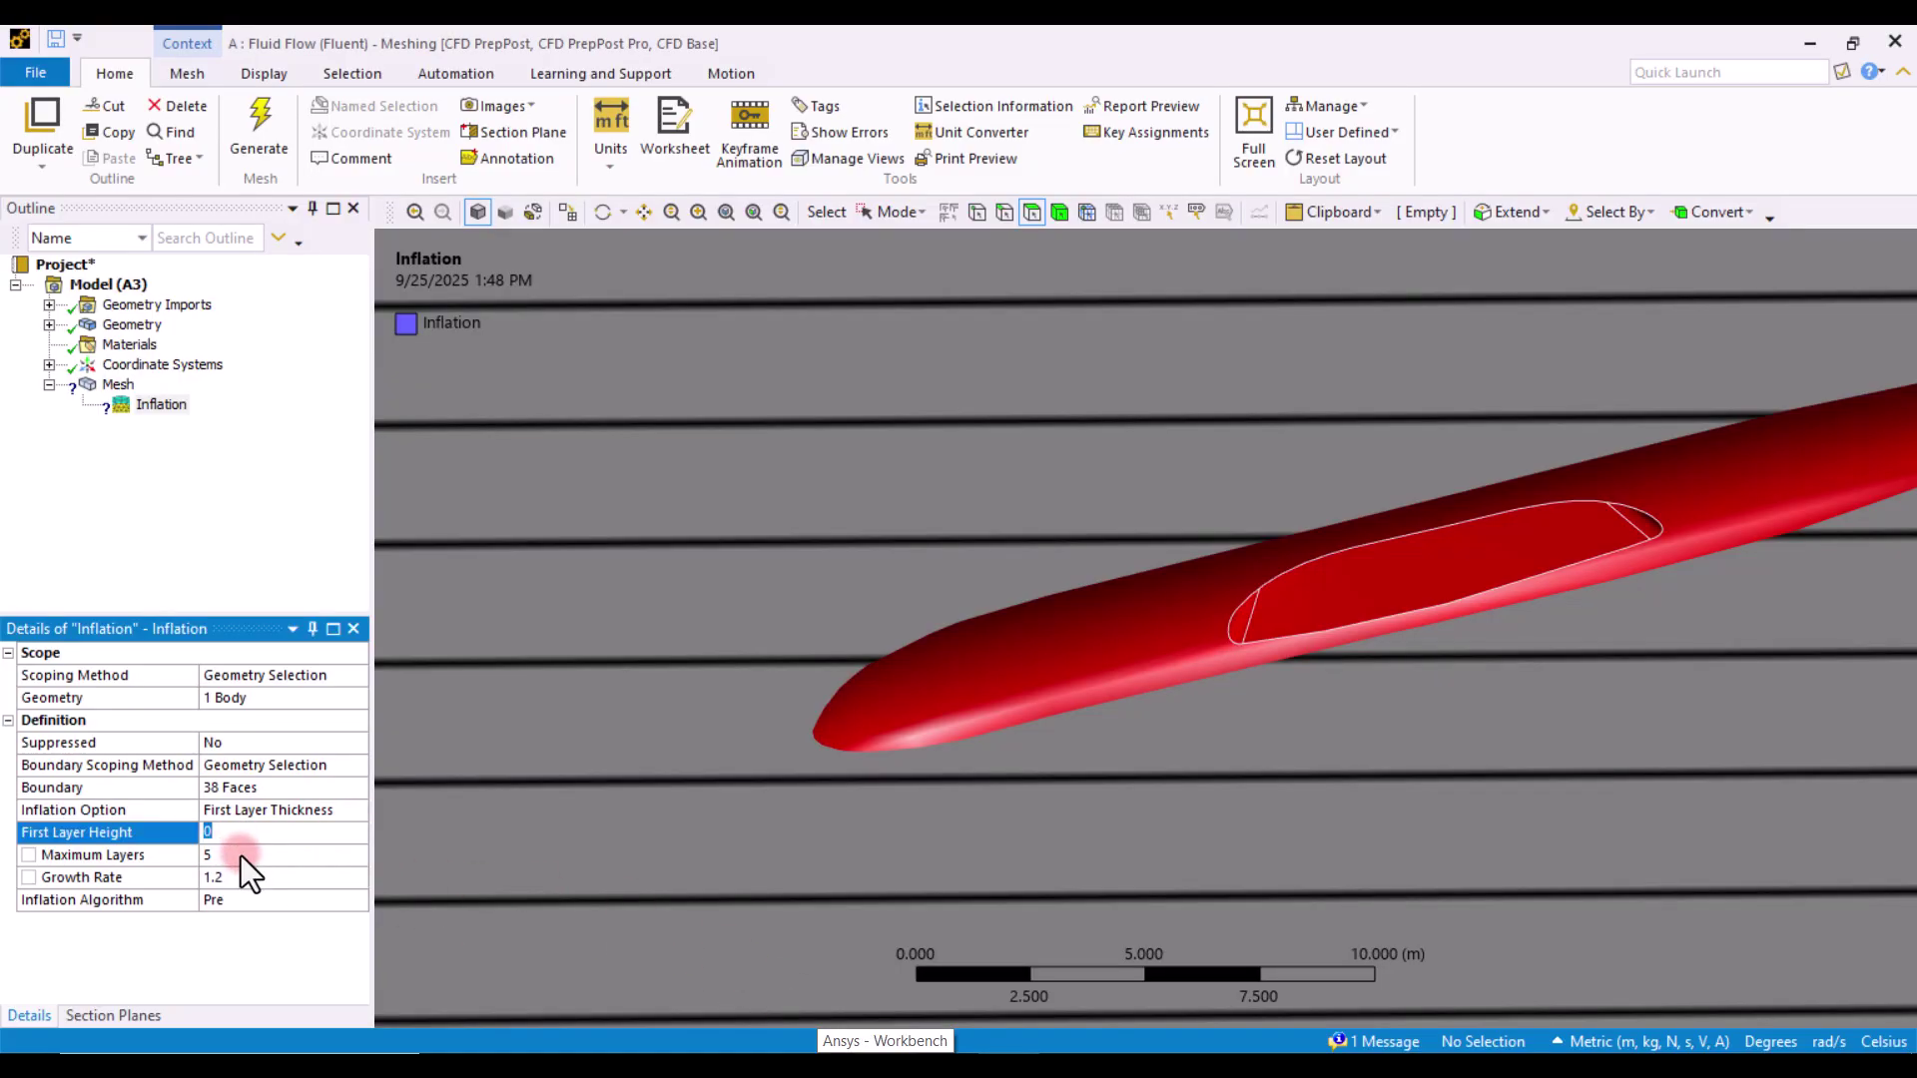
{"action": "type", "text": "0.001"}
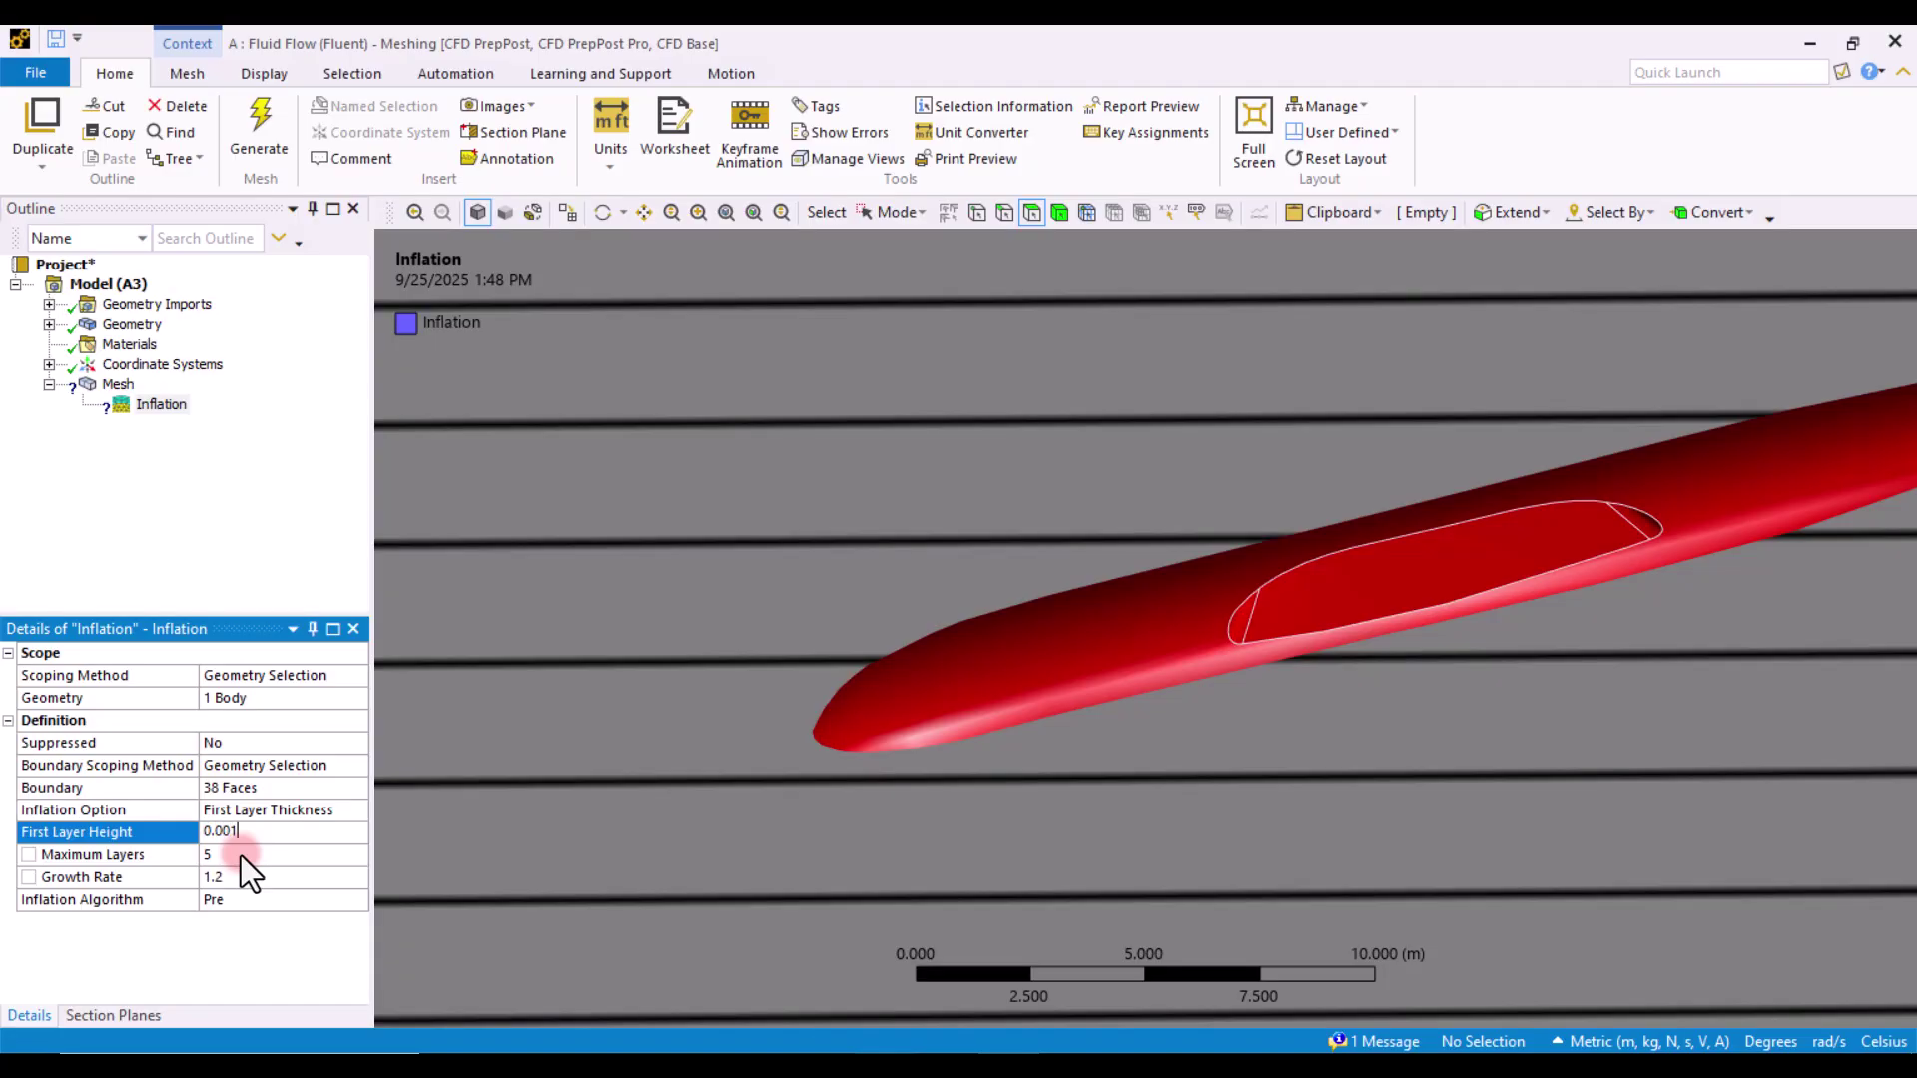
{"action": "left_click", "coordinate": [241, 855]}
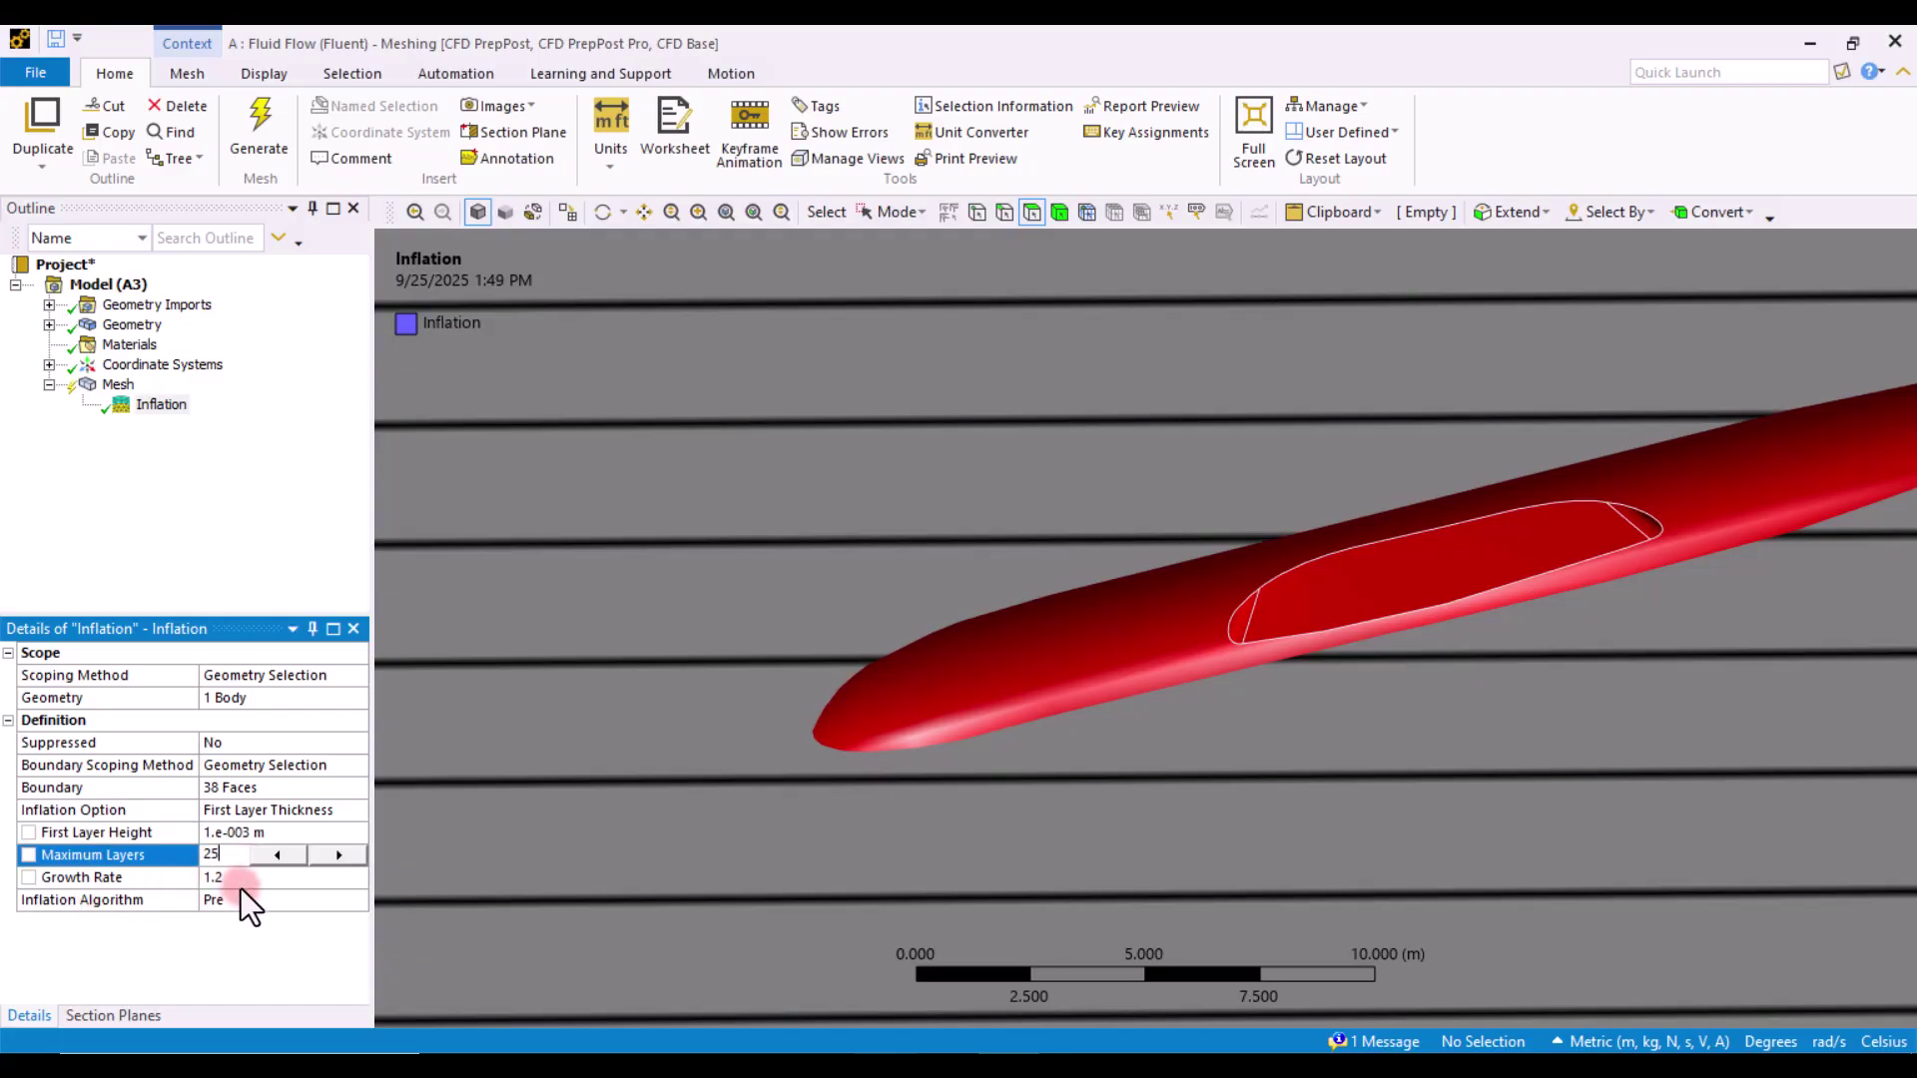
{"action": "type", "text": "25"}
{"action": "left_click", "coordinate": [242, 877]}
{"action": "type", "text": "1.15"}
{"action": "key", "text": "Return"}
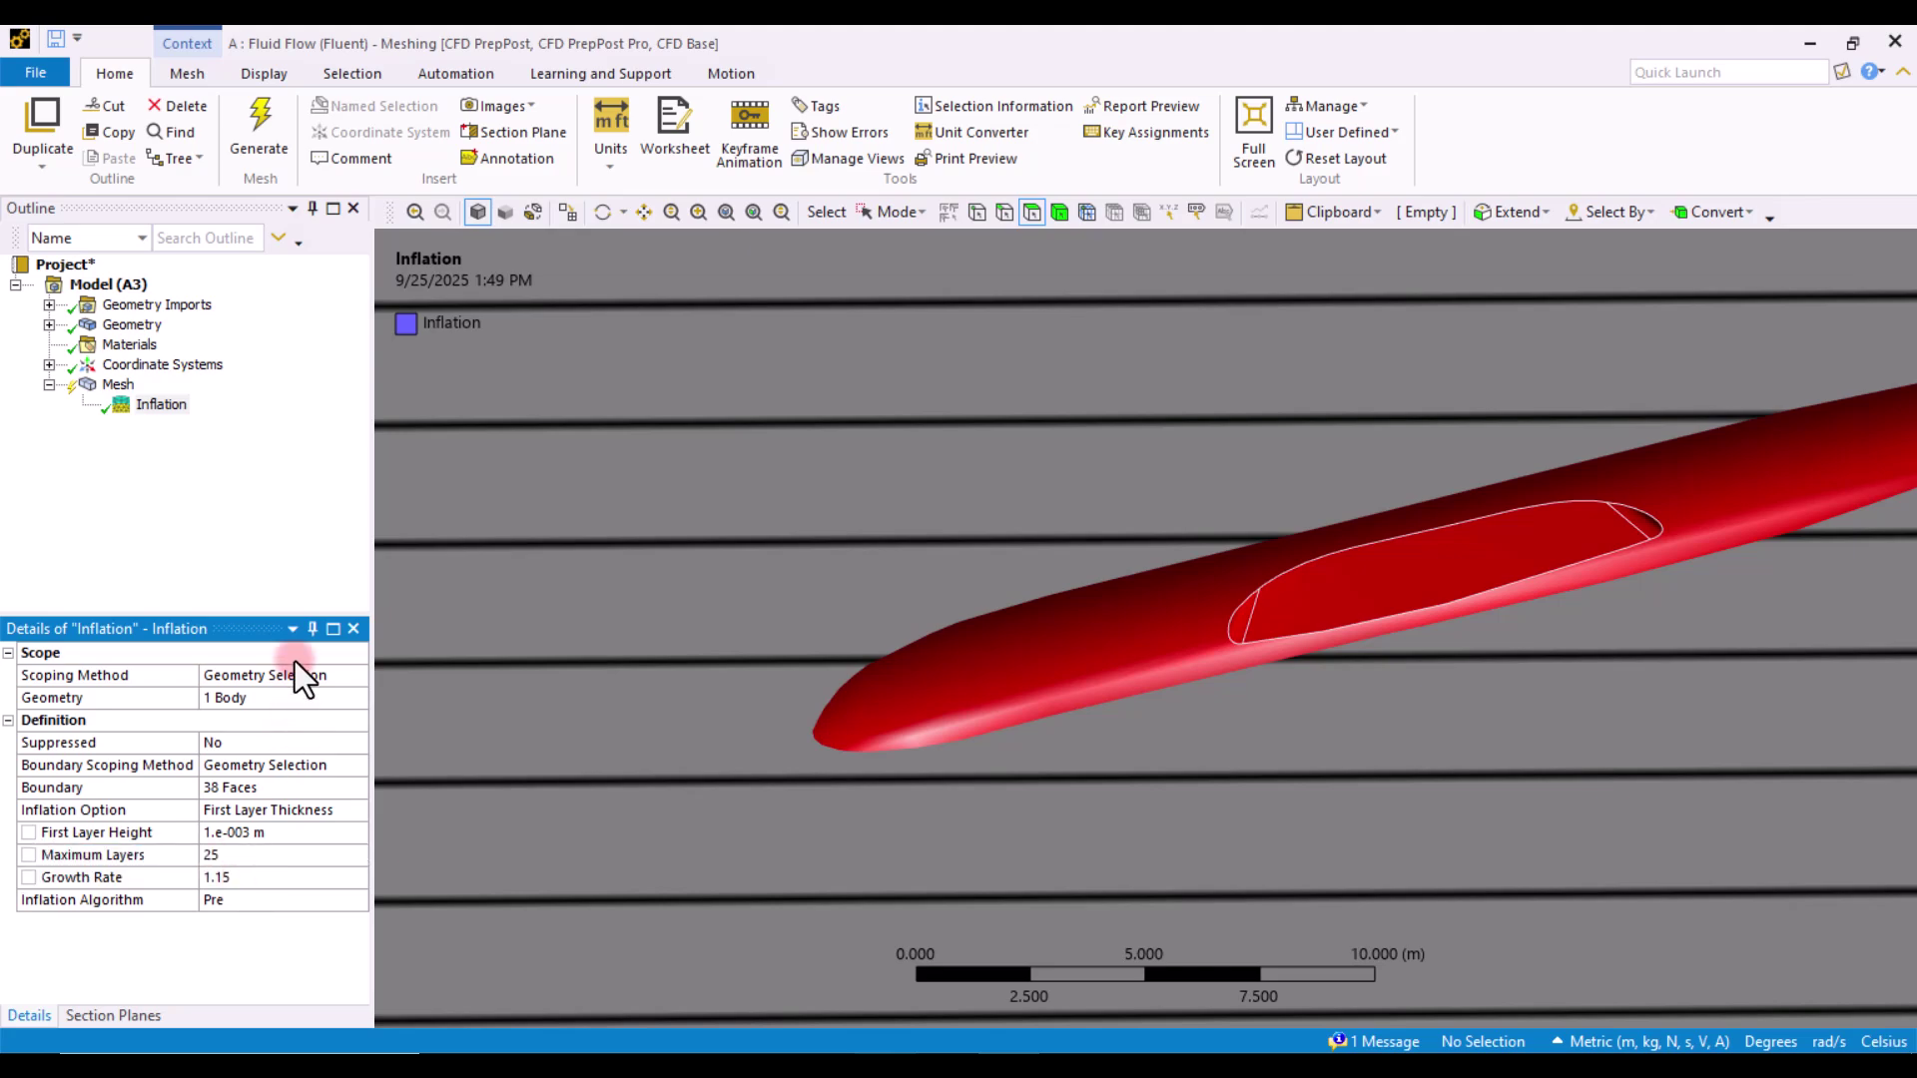
- Generate the fluid-domain mesh with the 1 mm, 25-layer inflation
{"action": "left_click", "coordinate": [264, 115]}
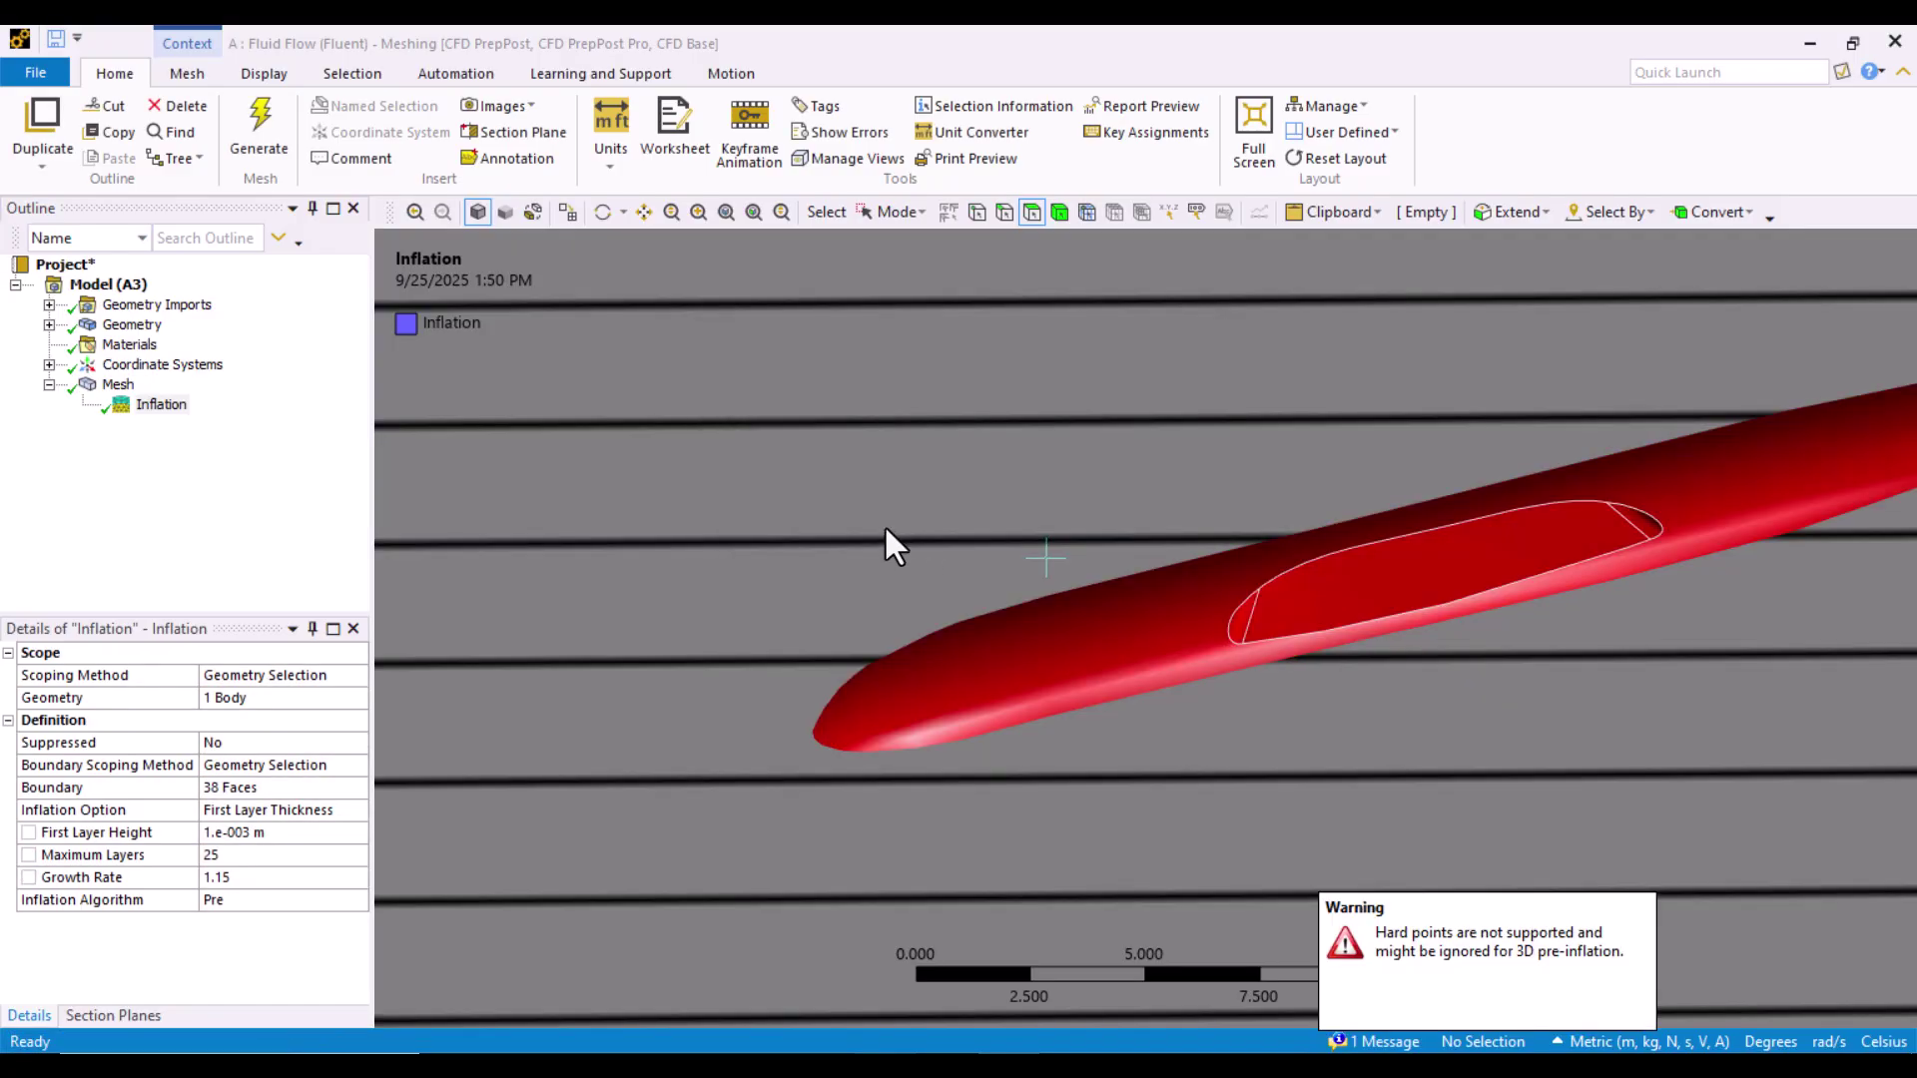
- Display the generated mesh, then orbit and box-zoom onto the fuselage surface
{"action": "left_click", "coordinate": [124, 402]}
{"action": "left_click", "coordinate": [118, 385]}
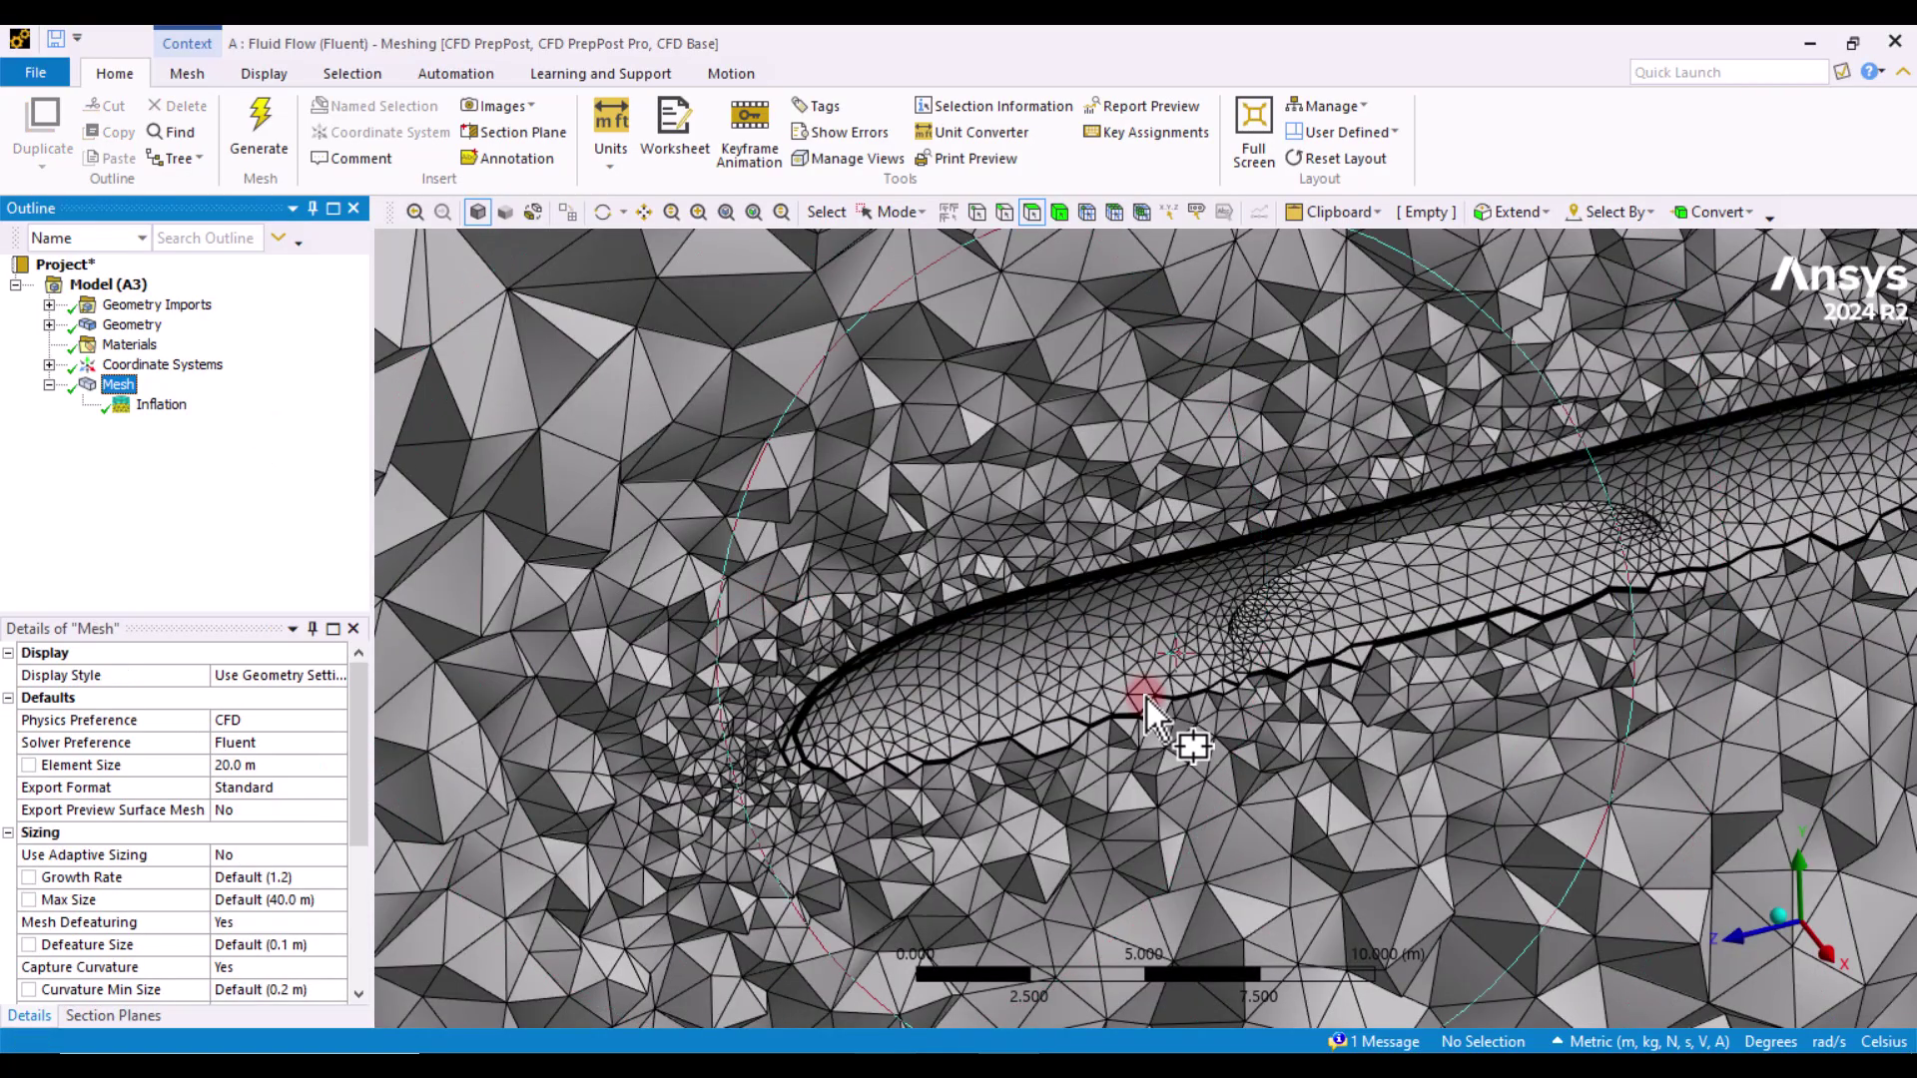
{"action": "mouse_move", "coordinate": [1034, 726]}
{"action": "middle_mouse_down"}
{"action": "mouse_move", "coordinate": [985, 719]}
{"action": "mouse_move", "coordinate": [1006, 728]}
{"action": "middle_mouse_up"}
{"action": "right_click_drag", "start_coordinate": [942, 542], "coordinate": [1023, 649]}
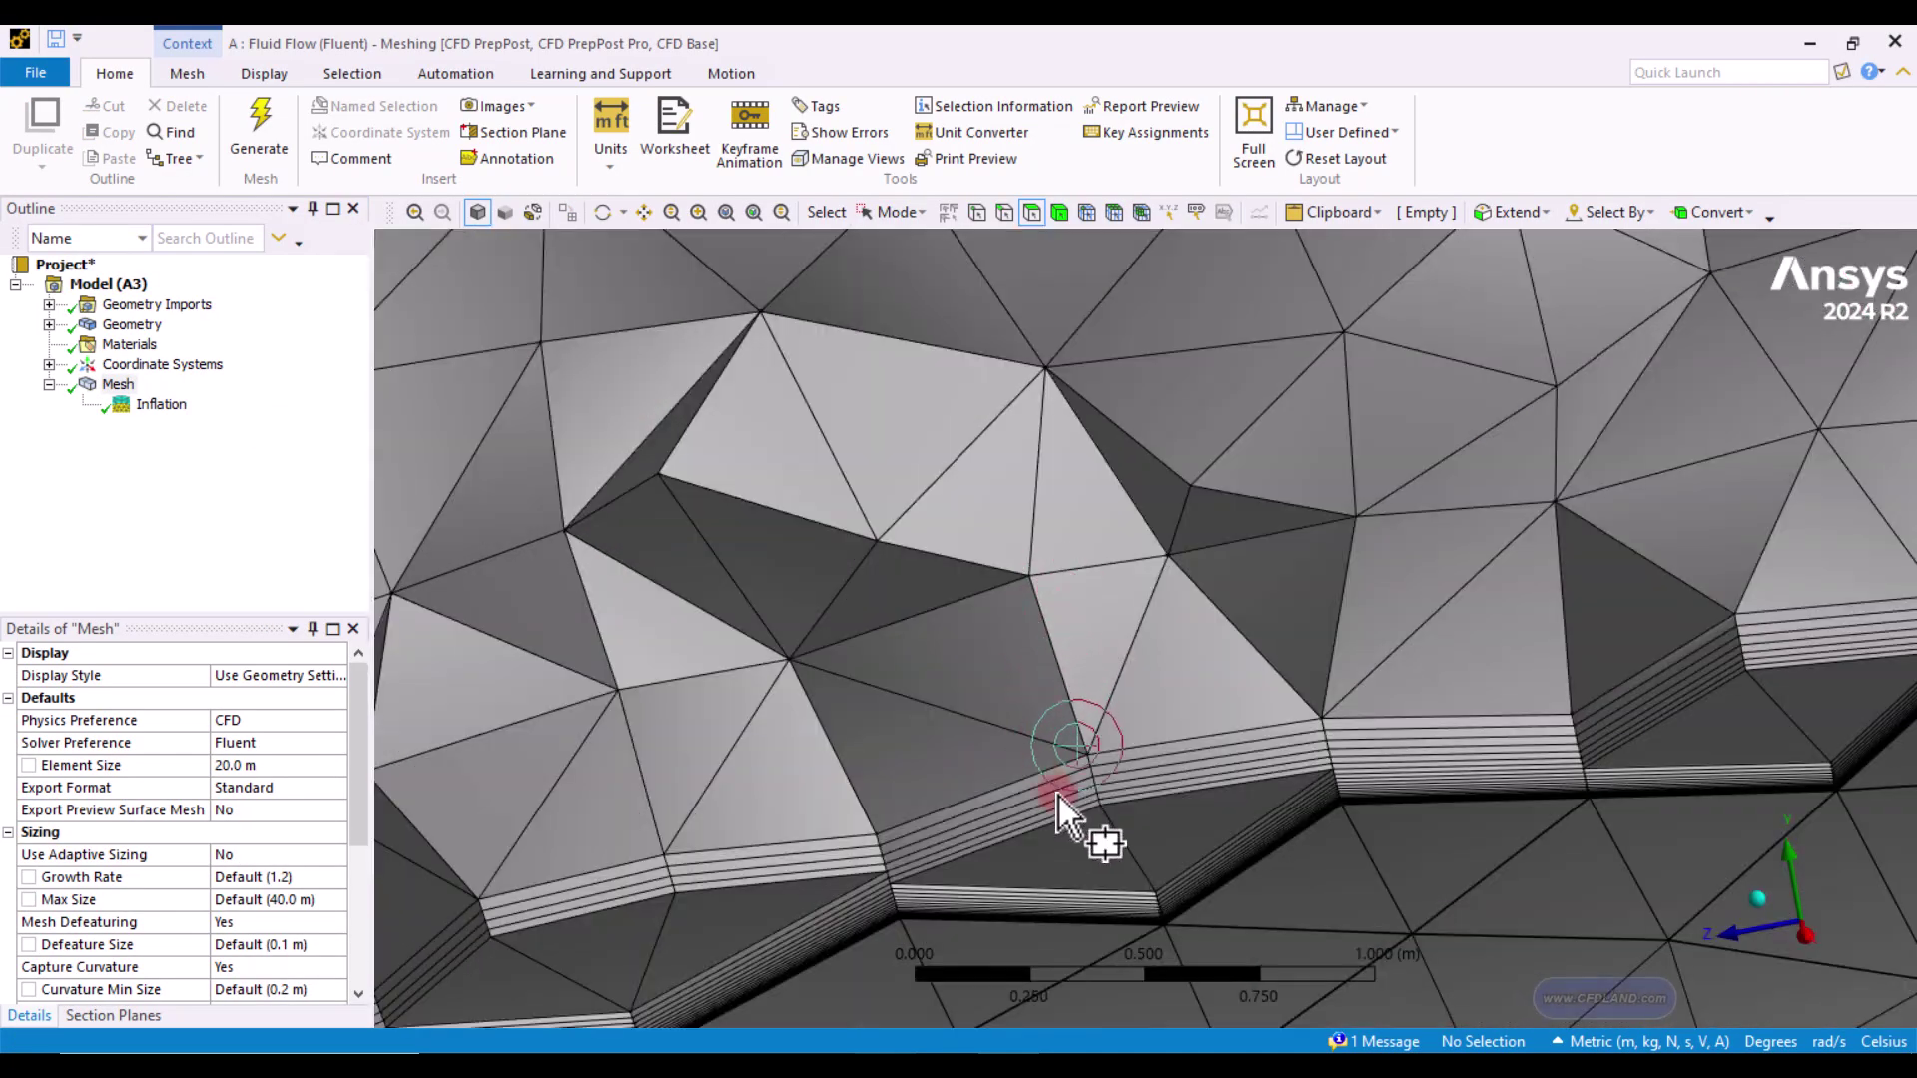
{"action": "middle_click_drag", "start_coordinate": [1033, 757], "coordinate": [830, 861]}
- Zoom and orbit around the fuselage to inspect the stacked inflation layers
{"action": "scroll", "coordinate": [948, 778], "scroll_direction": "down", "scroll_amount": 3}
{"action": "scroll", "coordinate": [894, 757], "scroll_direction": "up", "scroll_amount": 2}
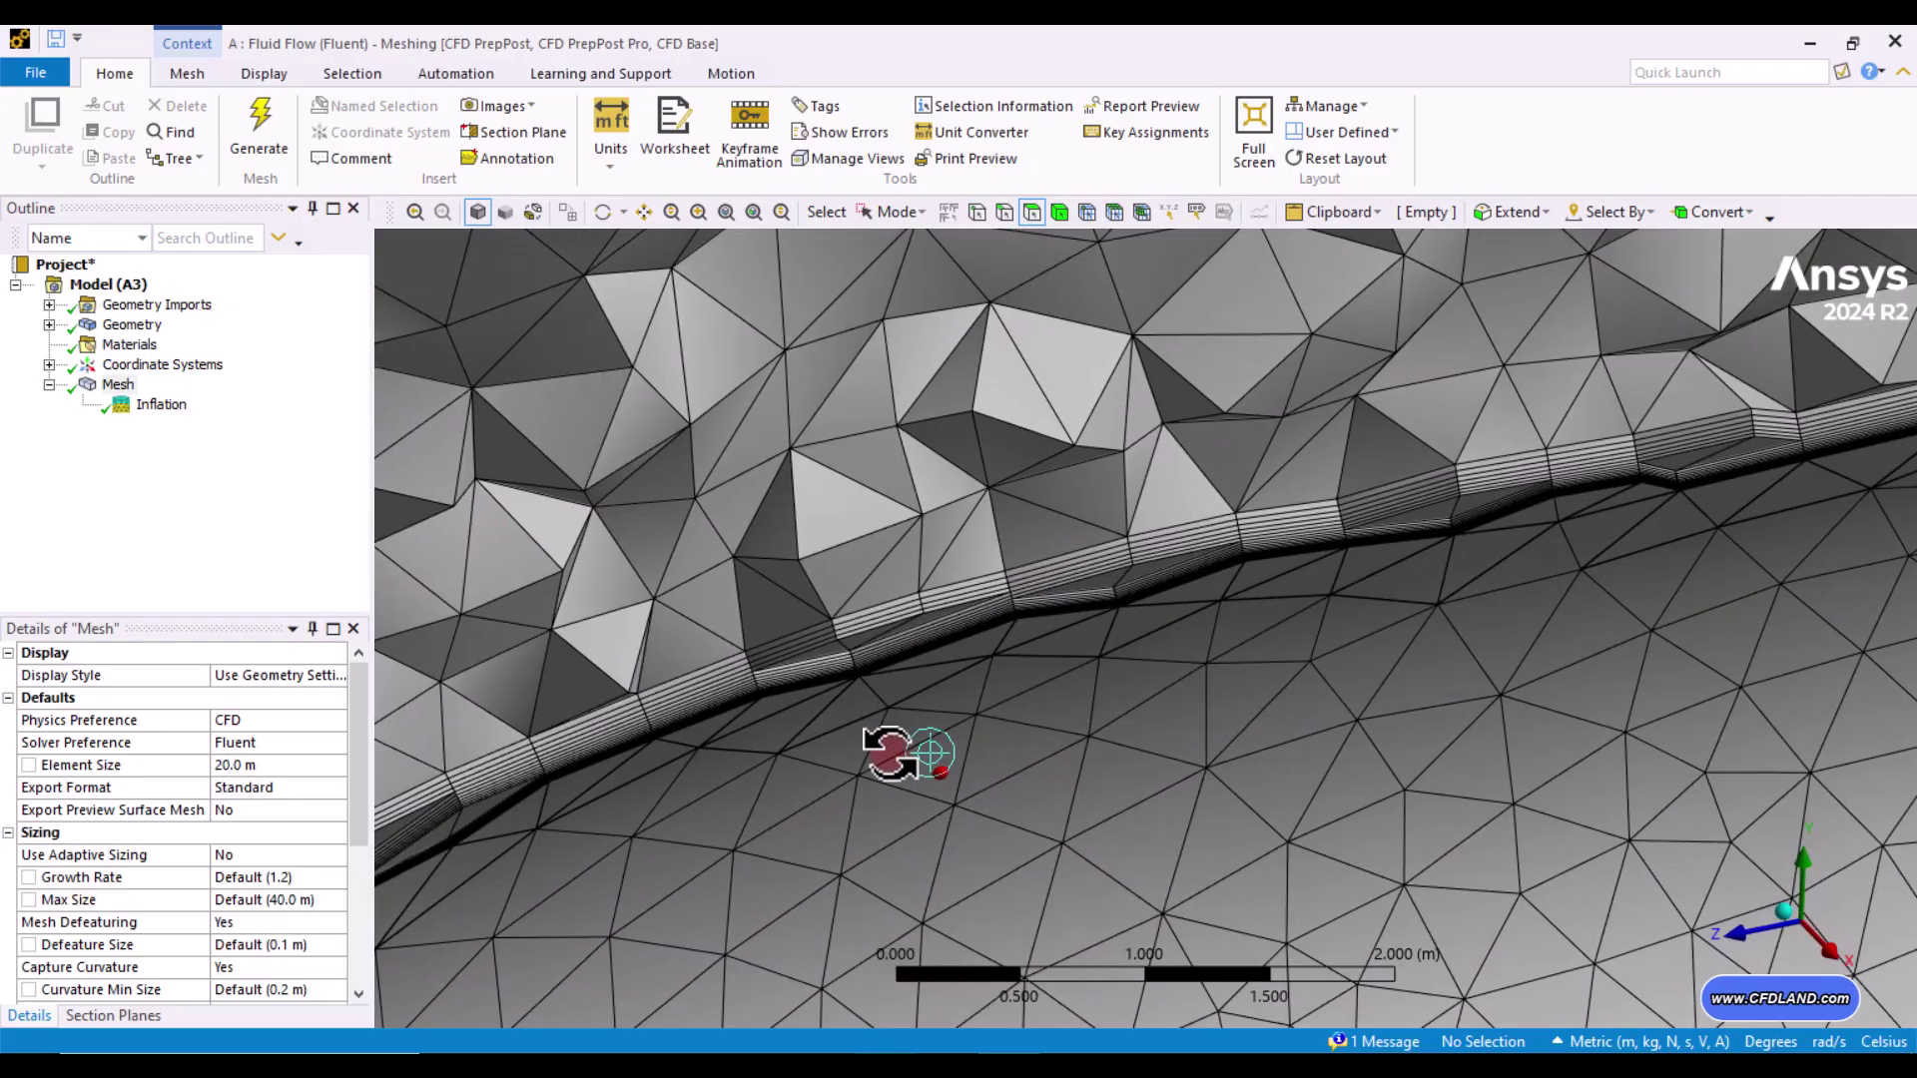
{"action": "scroll", "coordinate": [855, 642], "scroll_direction": "up", "scroll_amount": 2}
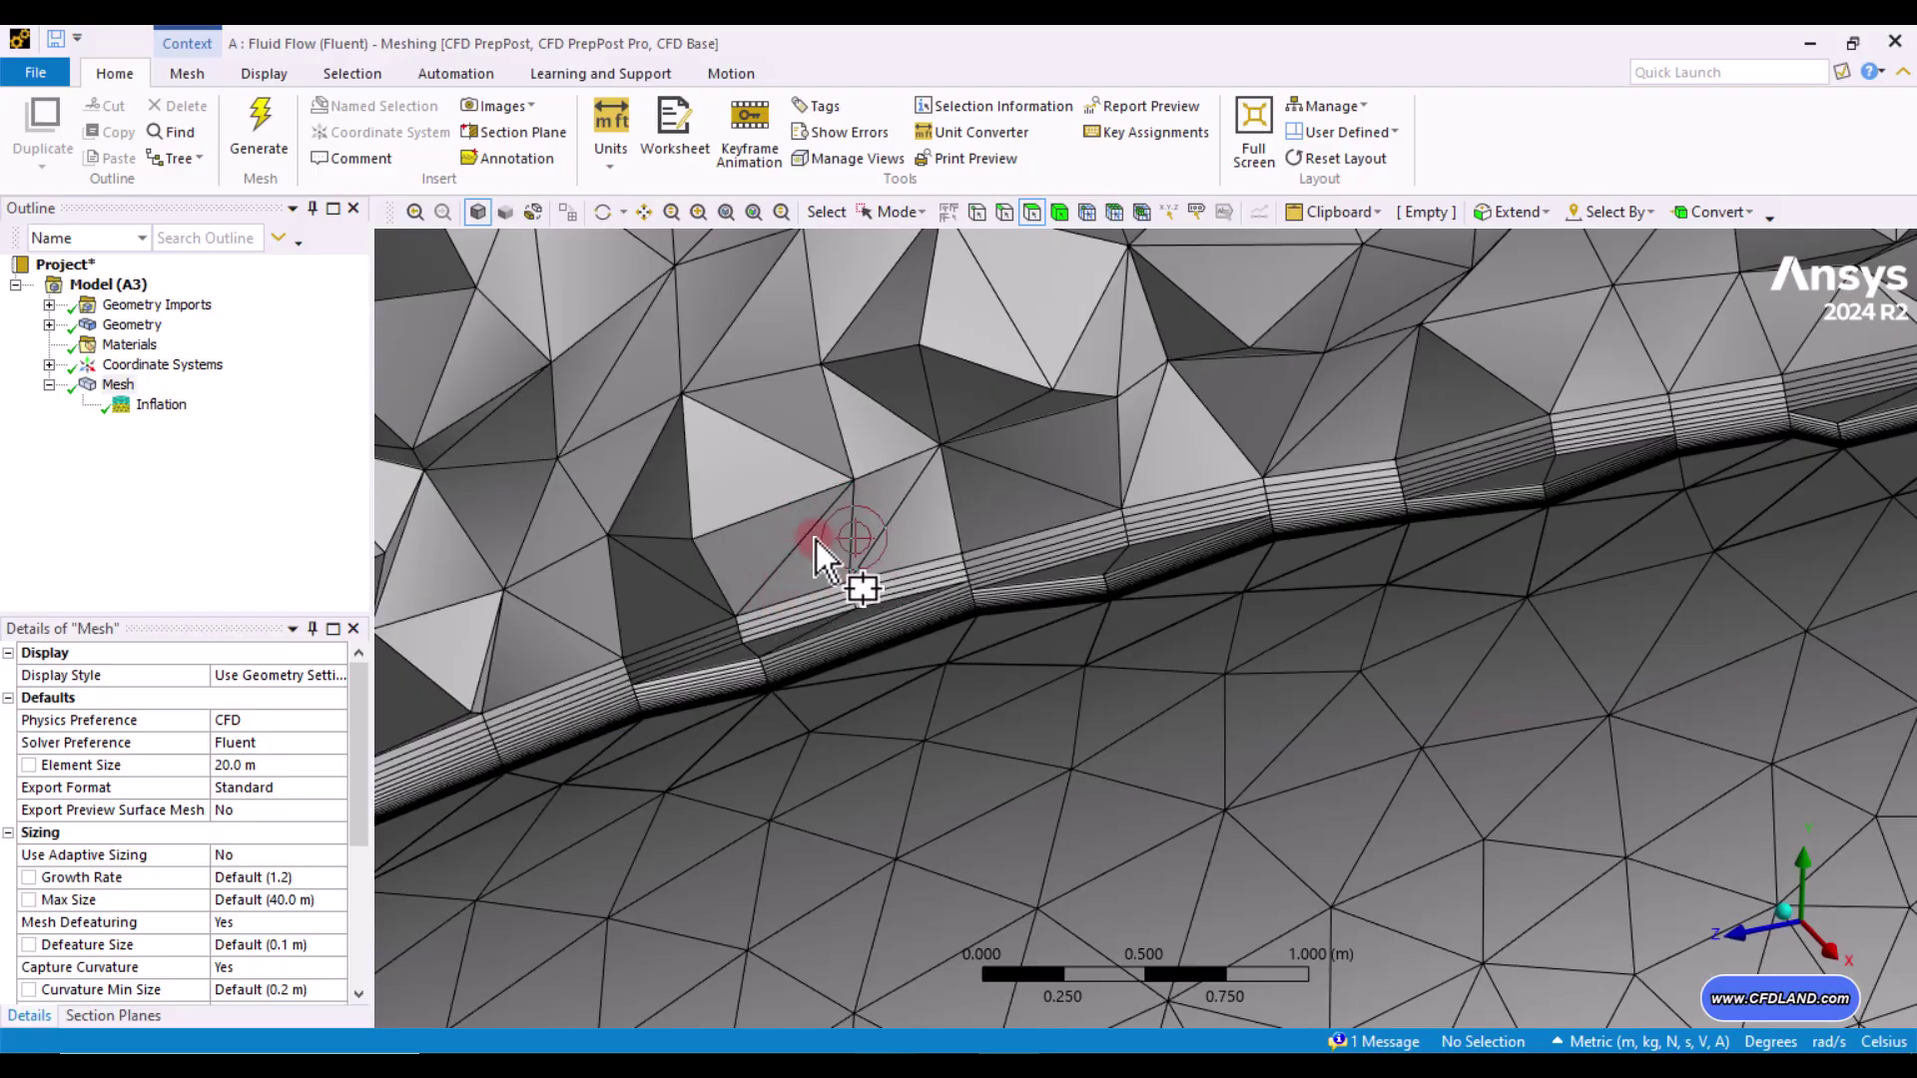
{"action": "scroll", "coordinate": [1048, 663], "scroll_direction": "down", "scroll_amount": 2}
{"action": "scroll", "coordinate": [1126, 741], "scroll_direction": "down", "scroll_amount": 5}
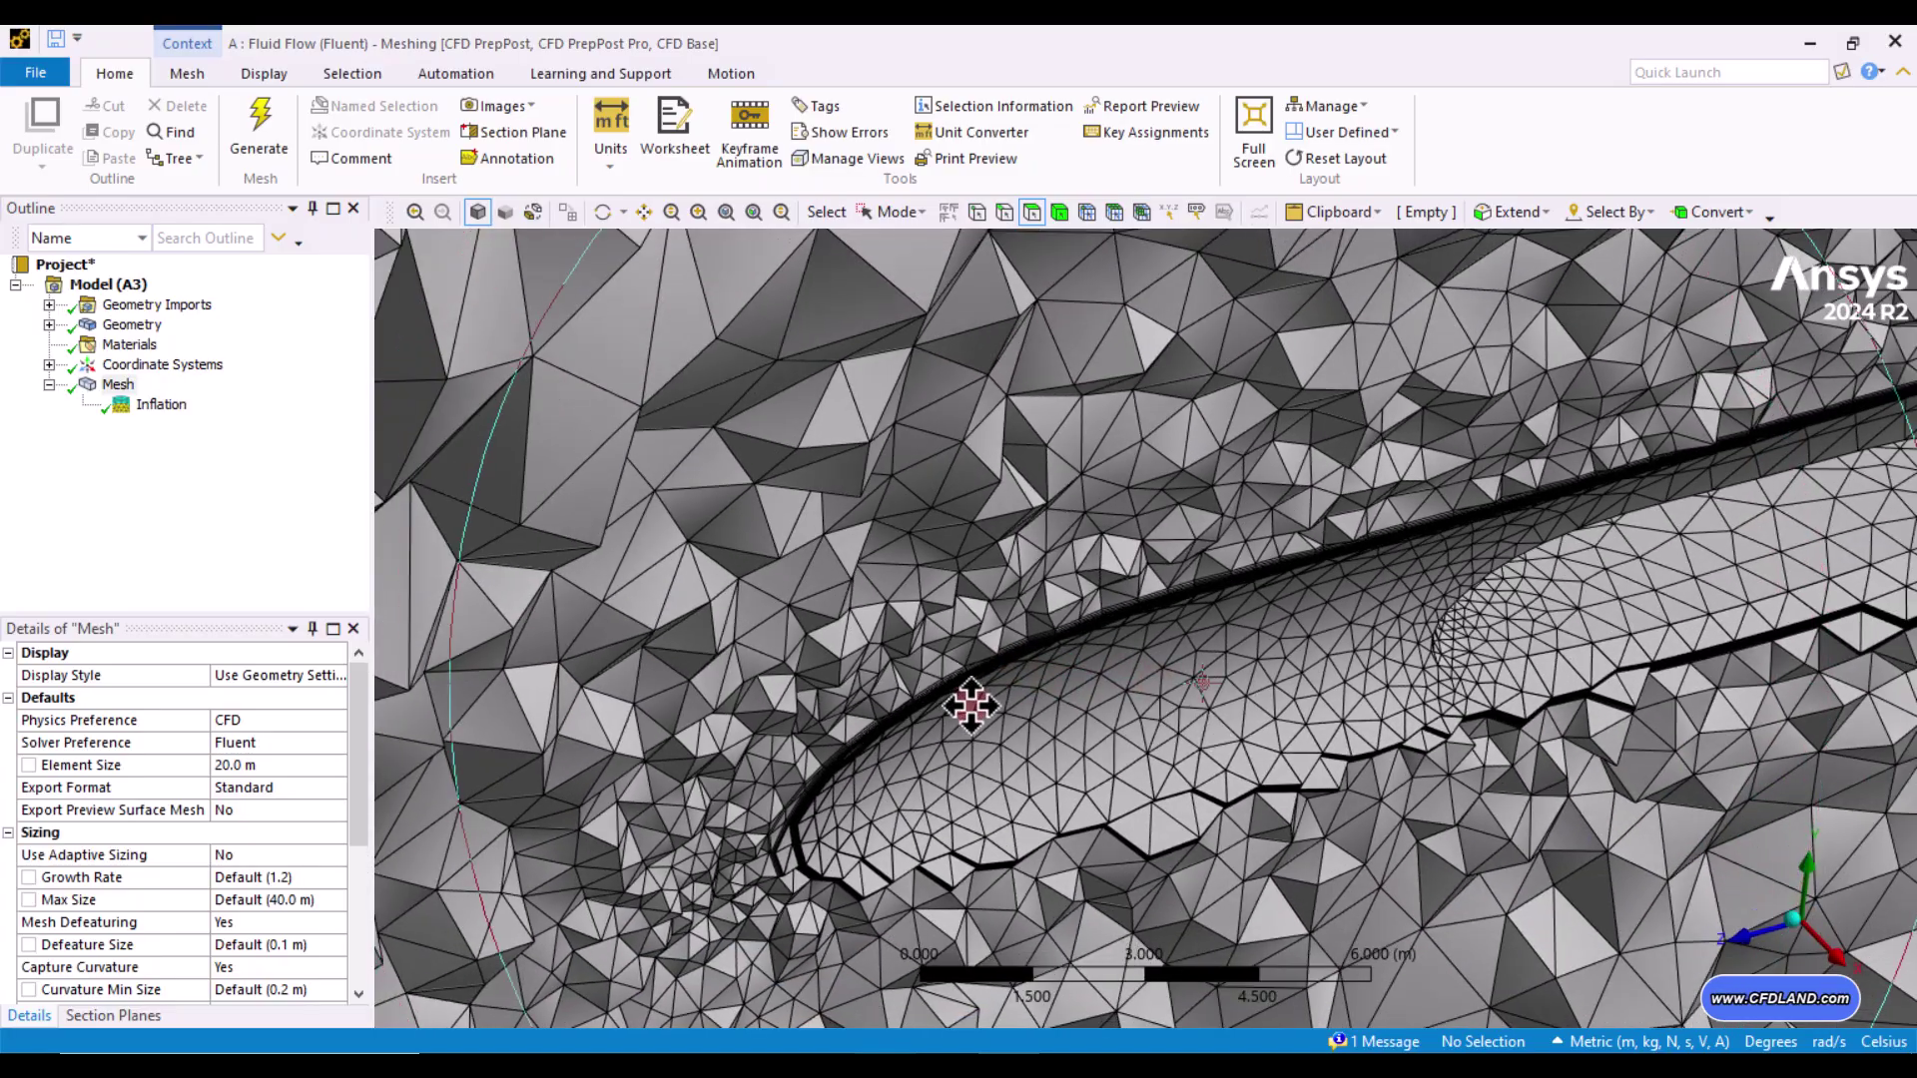
{"action": "scroll", "coordinate": [958, 705], "scroll_direction": "down", "scroll_amount": 3}
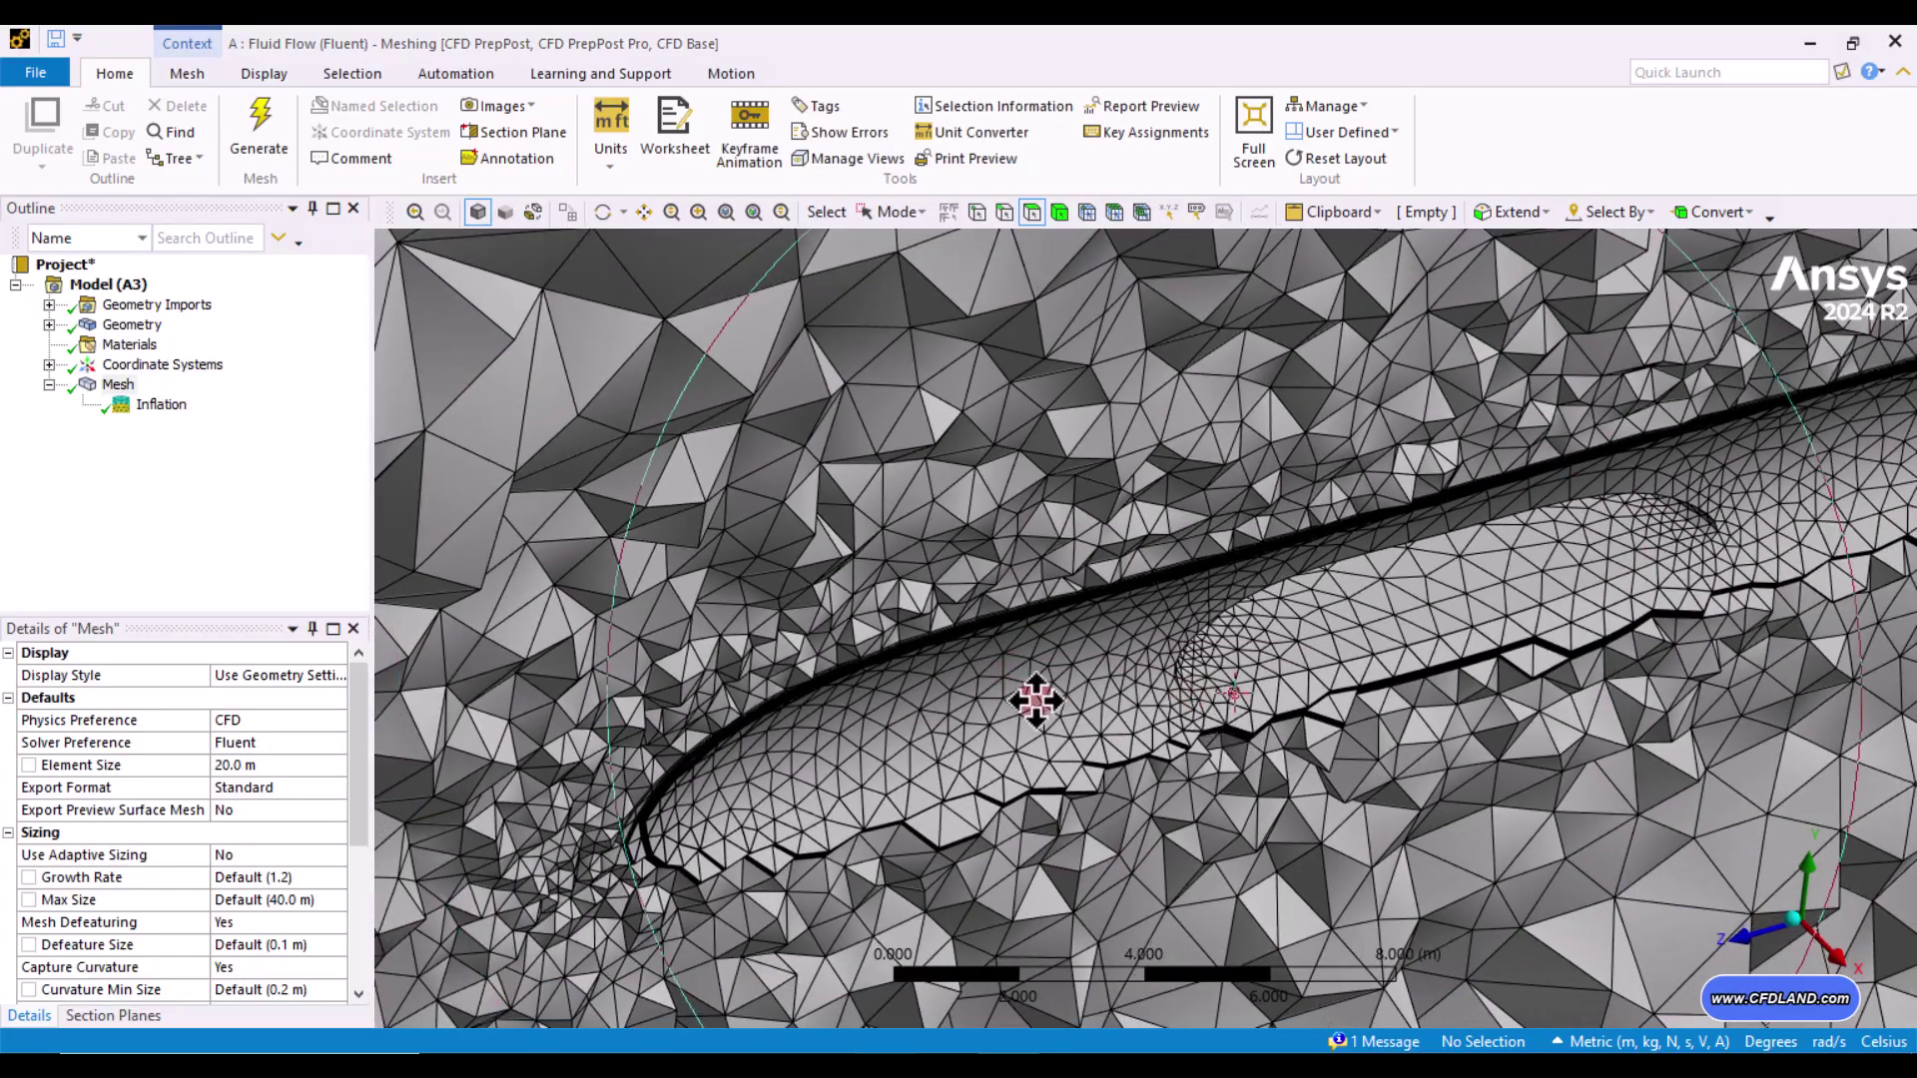
{"action": "scroll", "coordinate": [983, 708], "scroll_direction": "down", "scroll_amount": 2}
{"action": "scroll", "coordinate": [919, 779], "scroll_direction": "down", "scroll_amount": 1}
{"action": "scroll", "coordinate": [918, 813], "scroll_direction": "down", "scroll_amount": 1}
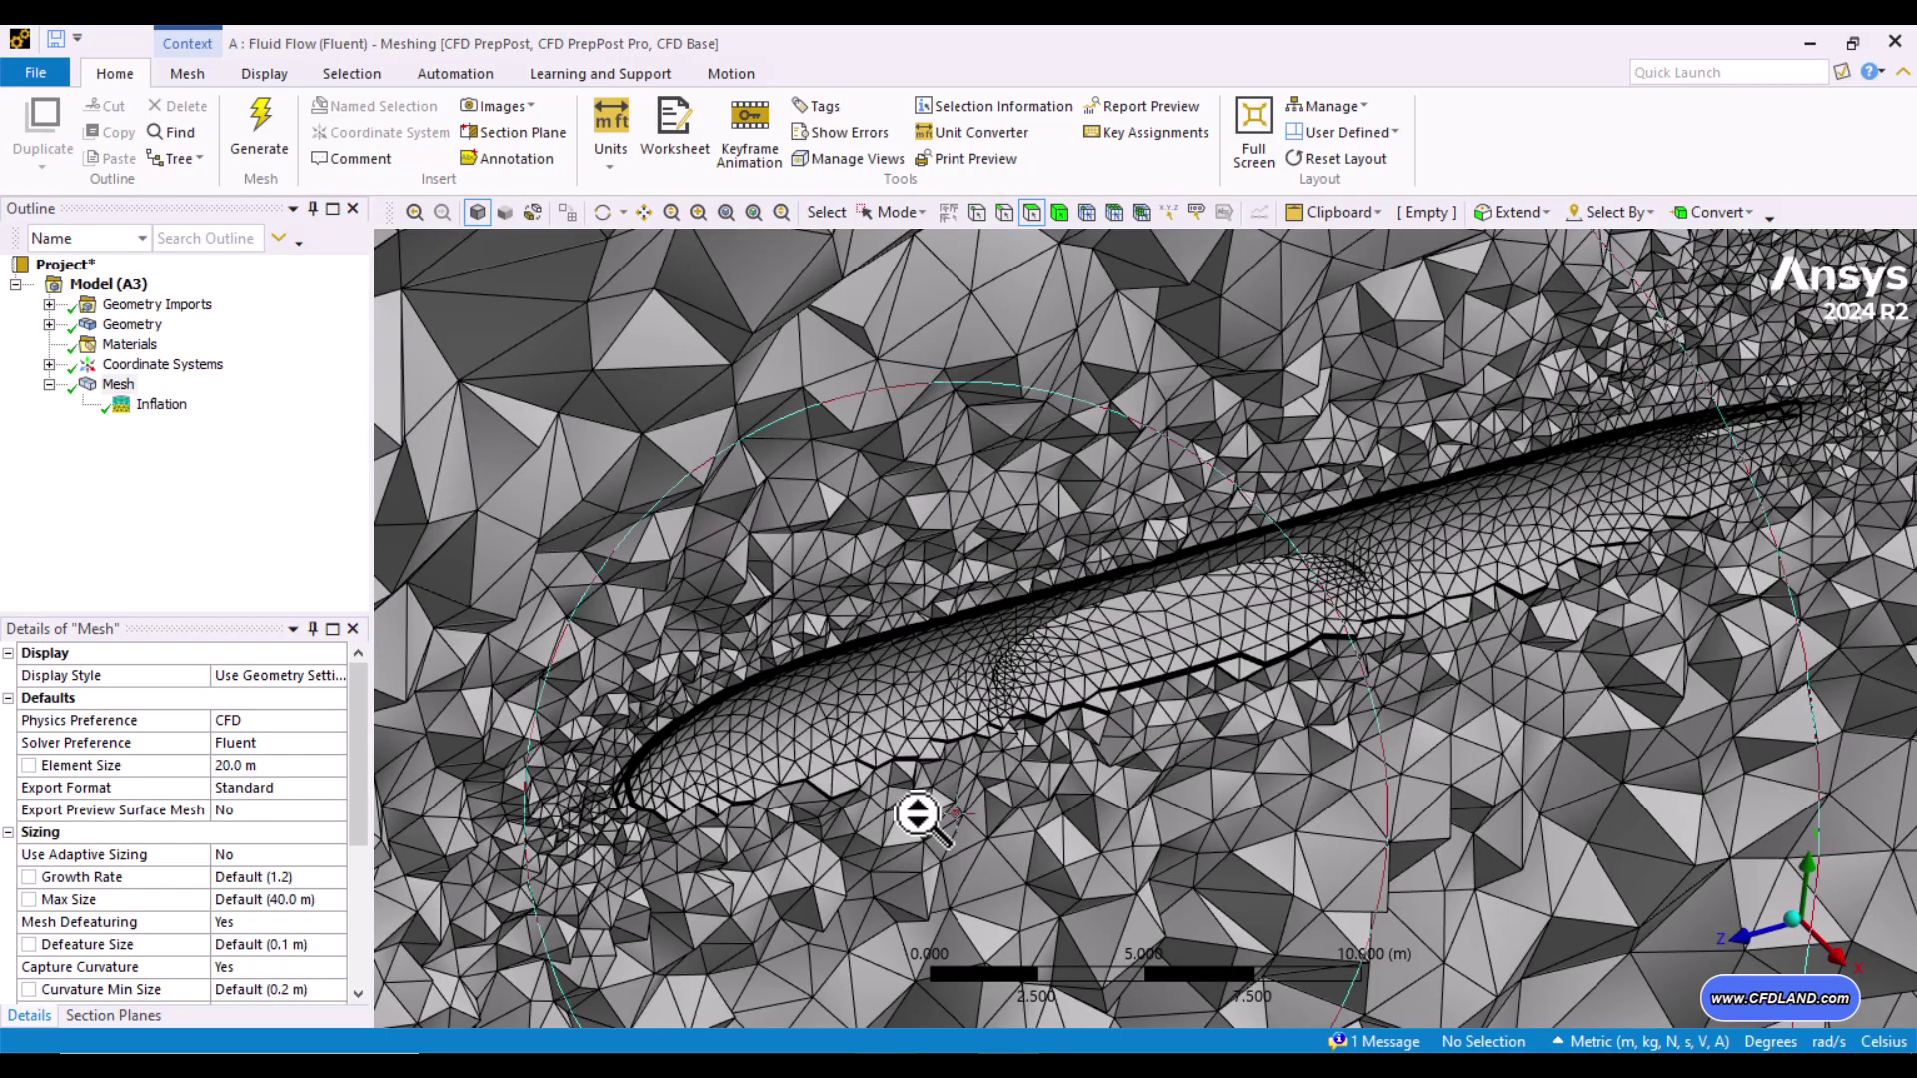
{"action": "middle_click_drag", "start_coordinate": [918, 813], "coordinate": [775, 697]}
{"action": "scroll", "coordinate": [775, 701], "scroll_direction": "up", "scroll_amount": 10}
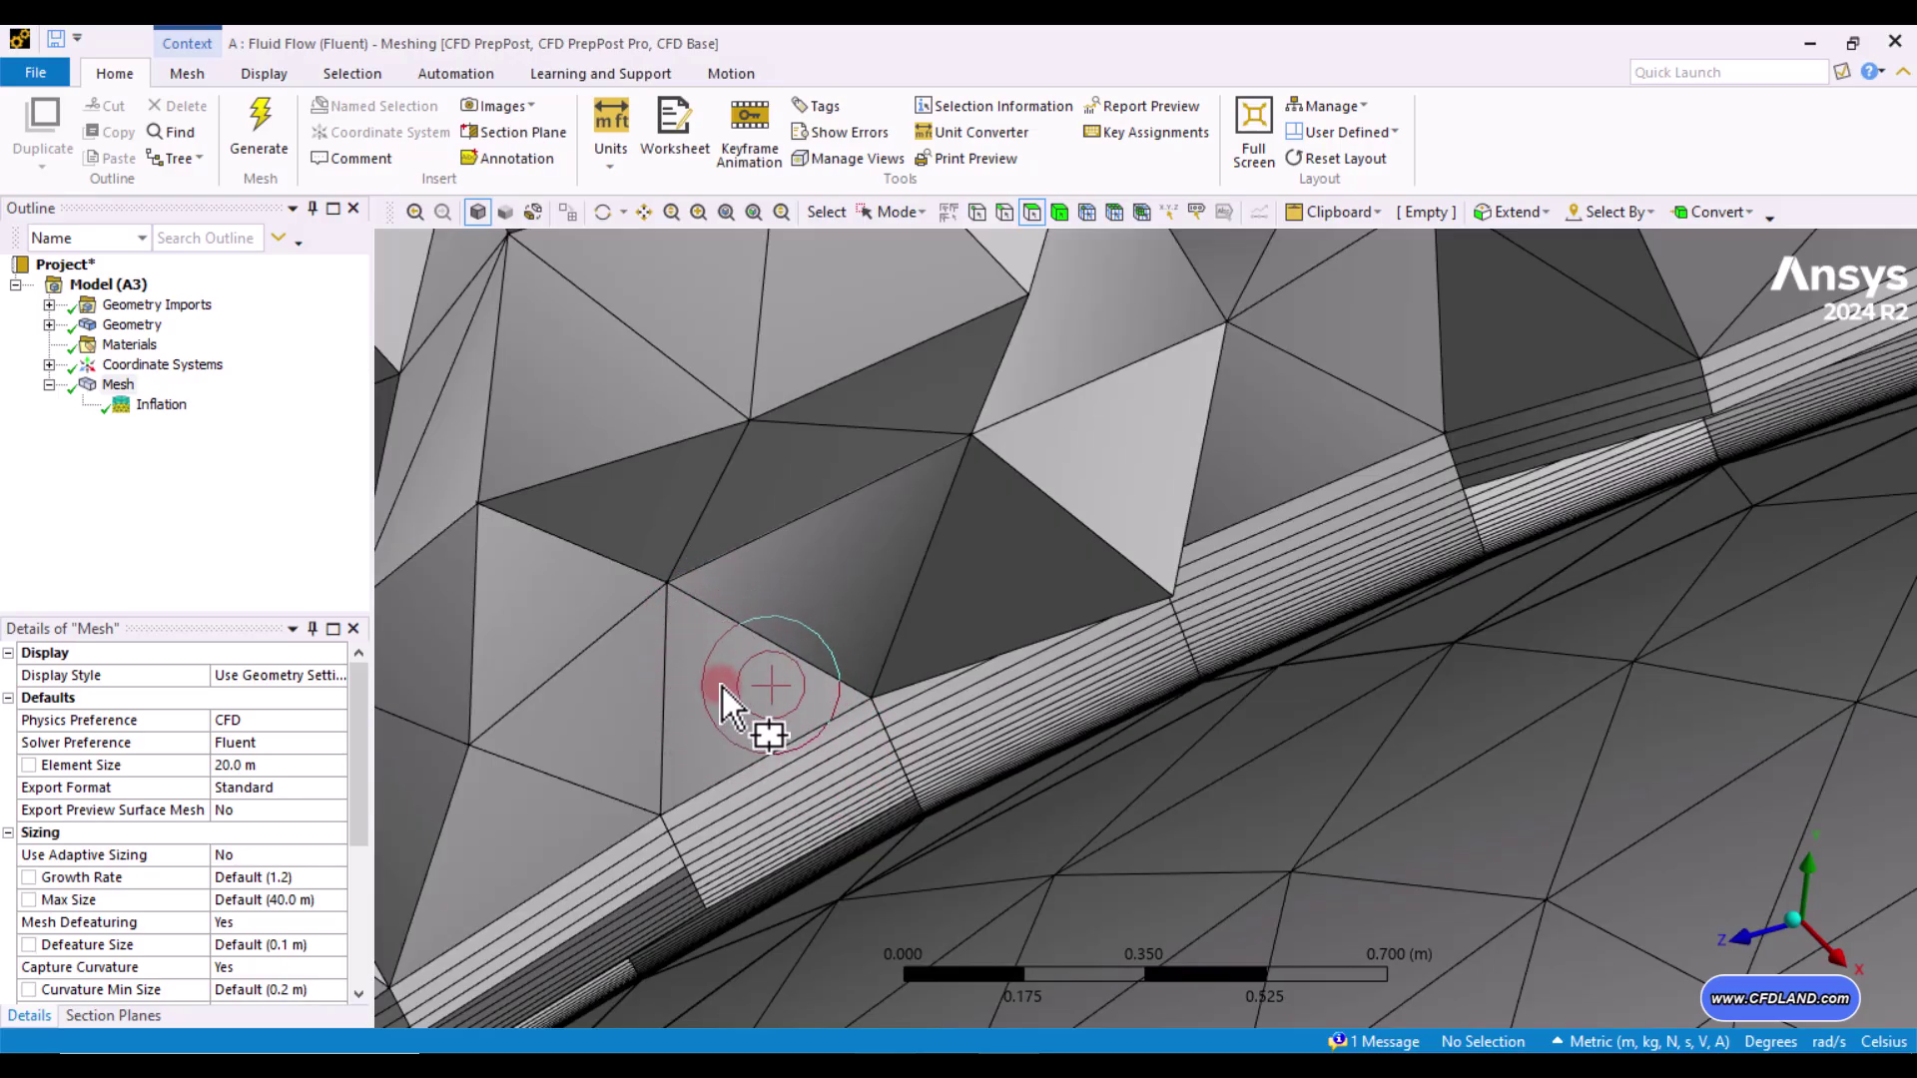
{"action": "scroll", "coordinate": [858, 689], "scroll_direction": "down", "scroll_amount": 2}
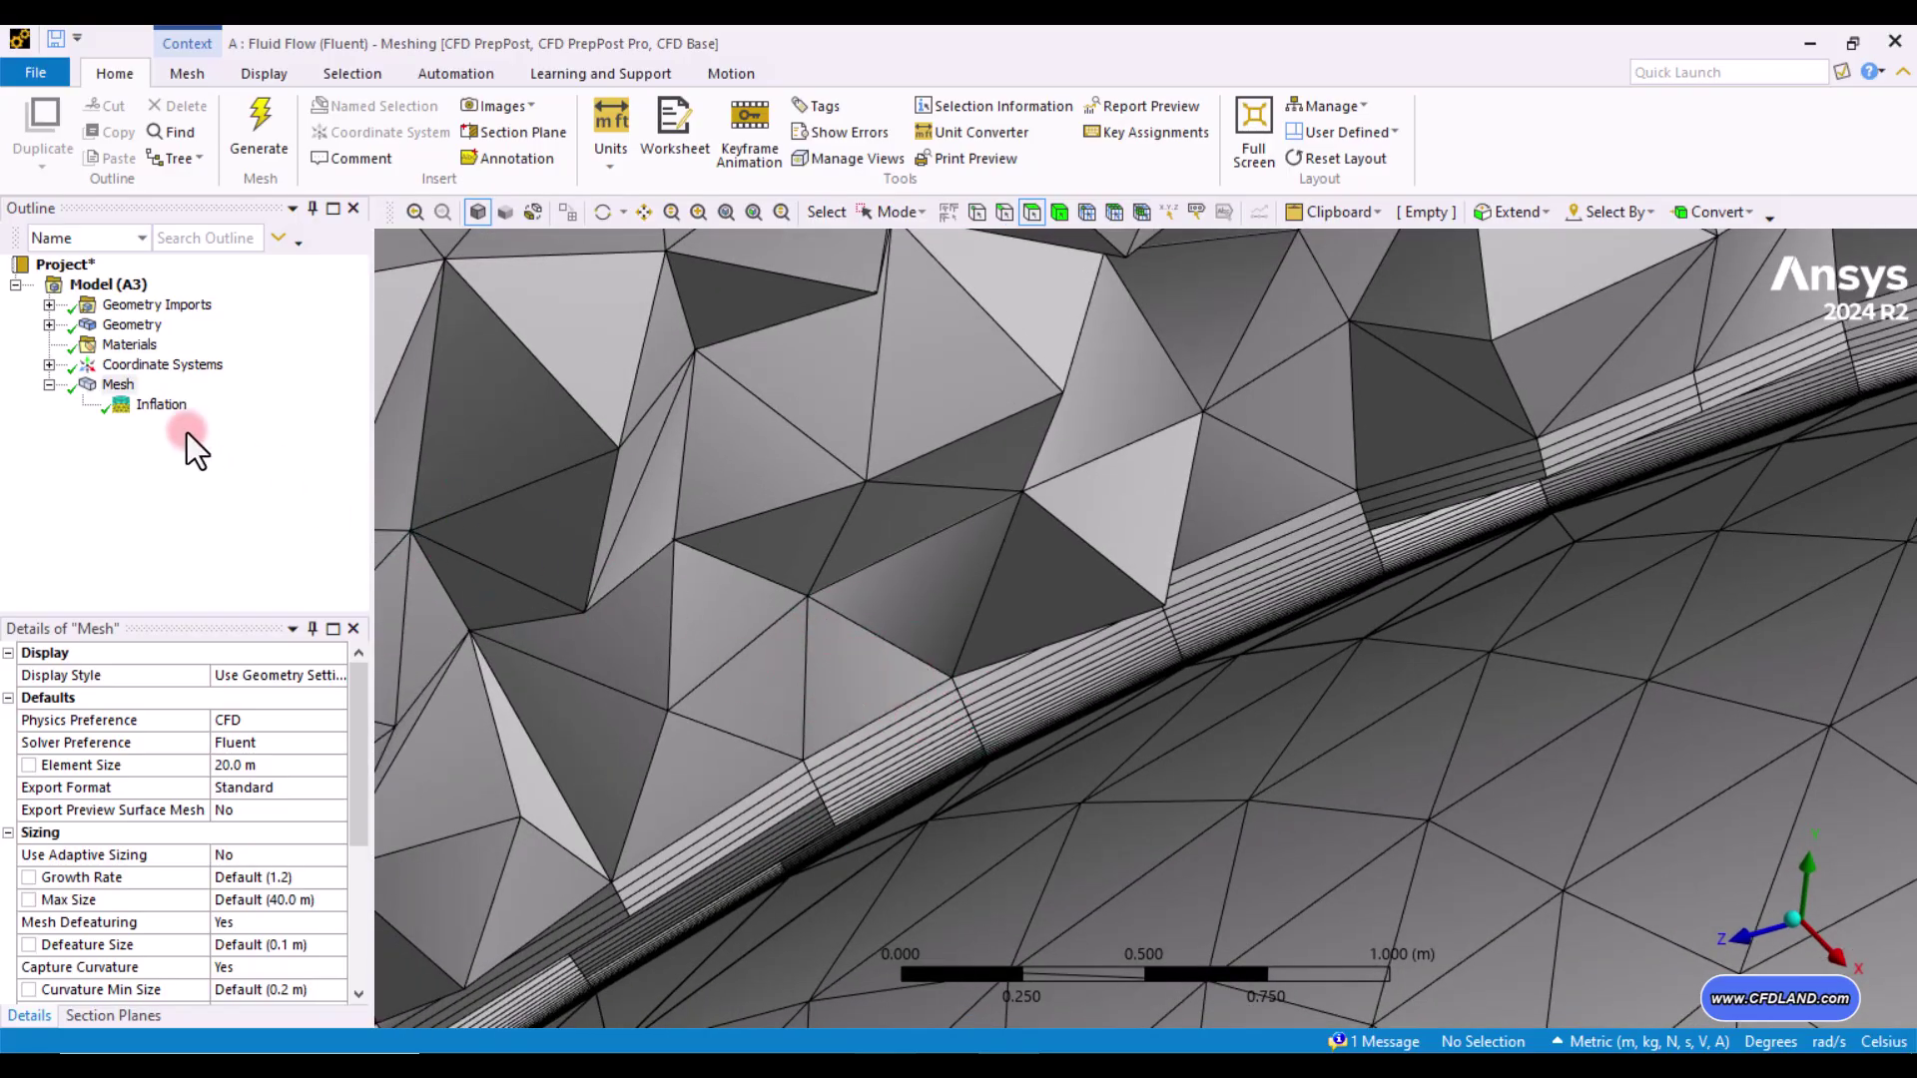
{"action": "left_click", "coordinate": [155, 405]}
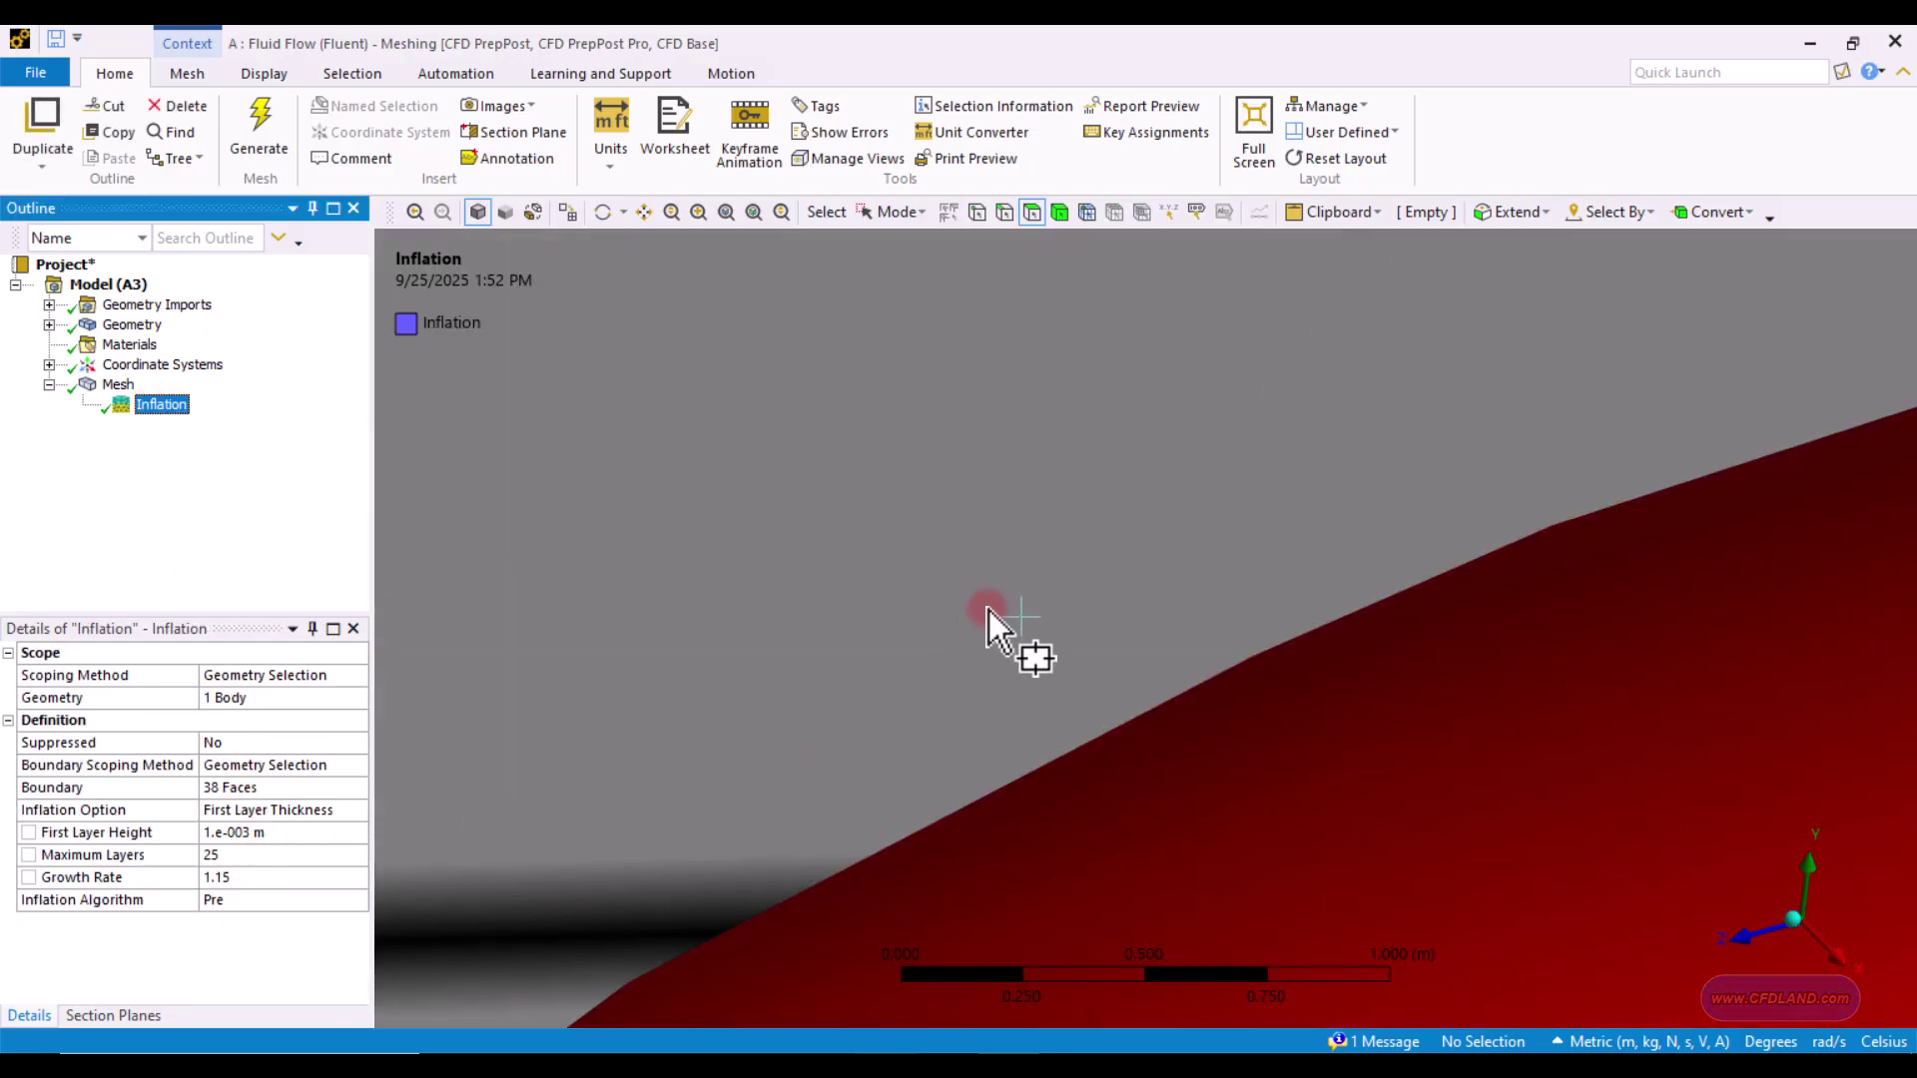
- Change the inflation Growth Rate from 1.15 to 1.2
{"action": "scroll", "coordinate": [988, 609], "scroll_direction": "down", "scroll_amount": 10}
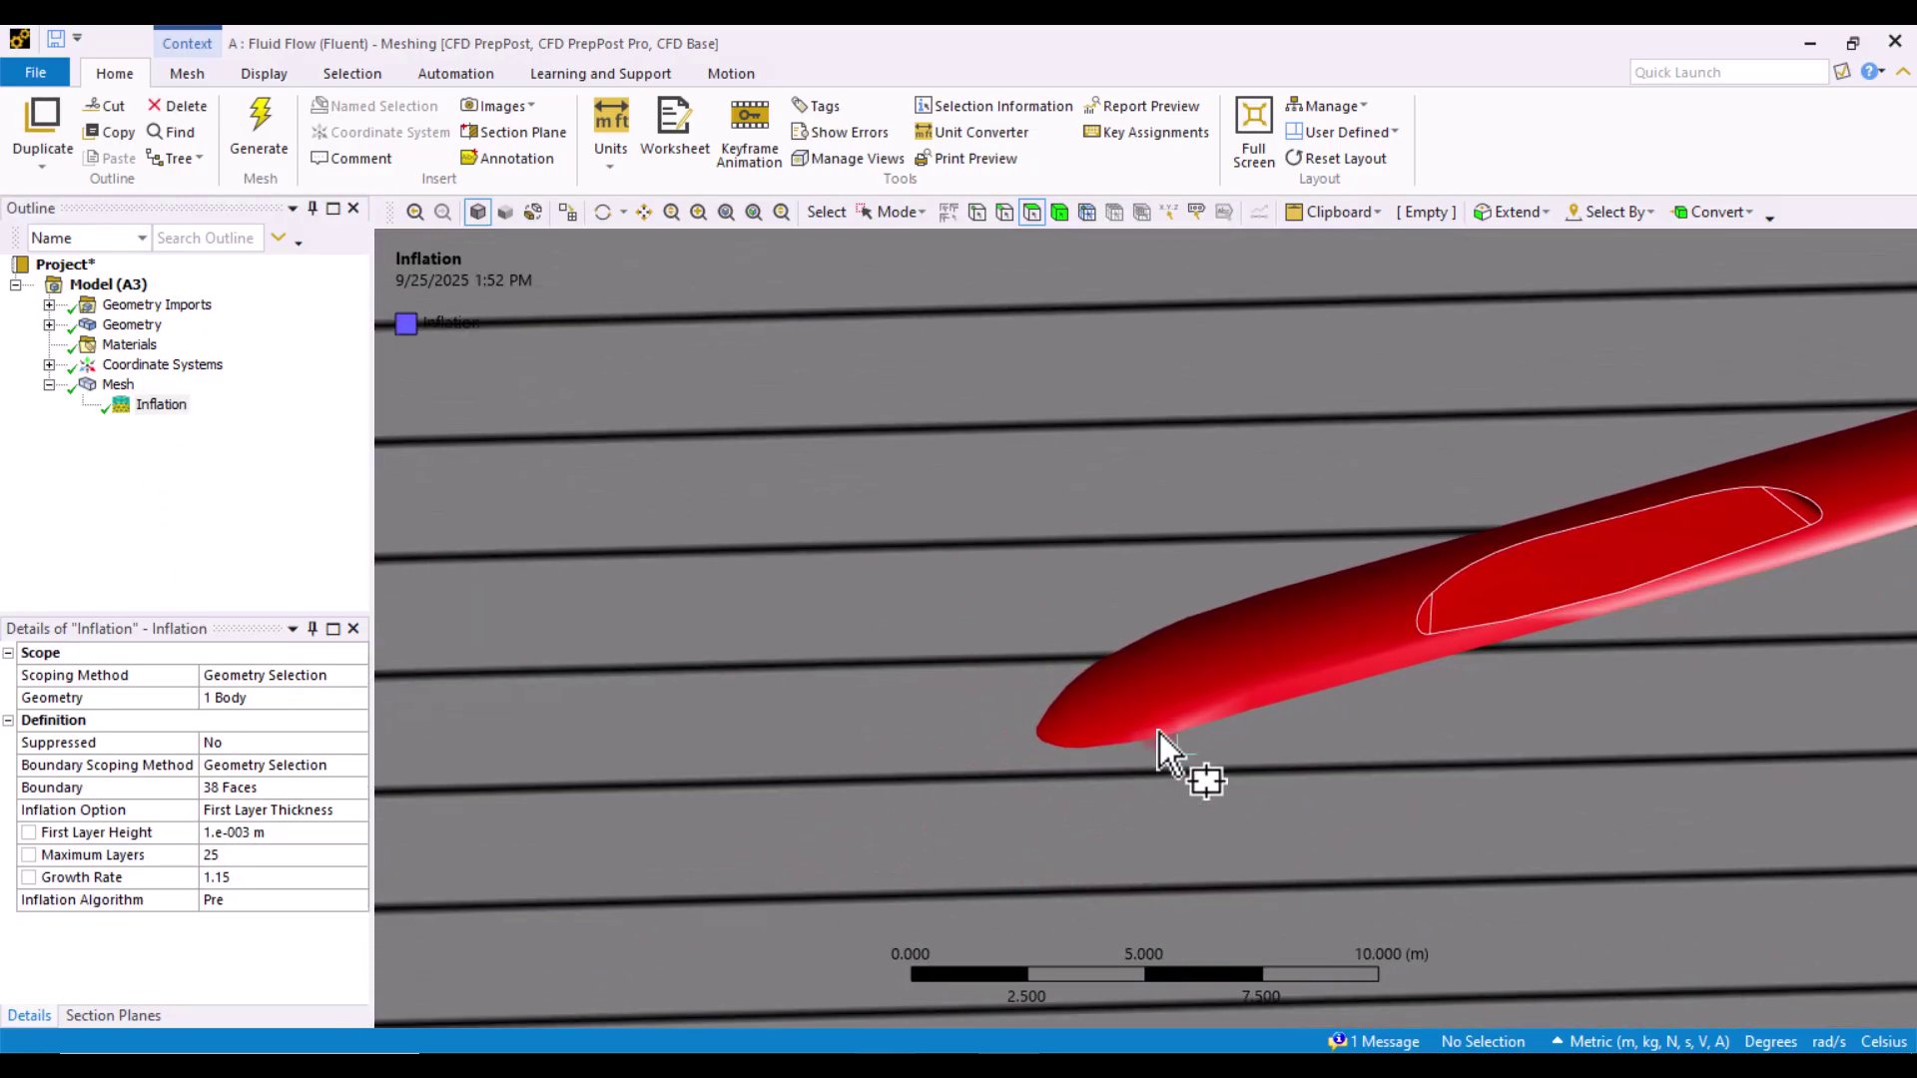
{"action": "middle_click_drag", "start_coordinate": [1168, 722], "coordinate": [428, 899]}
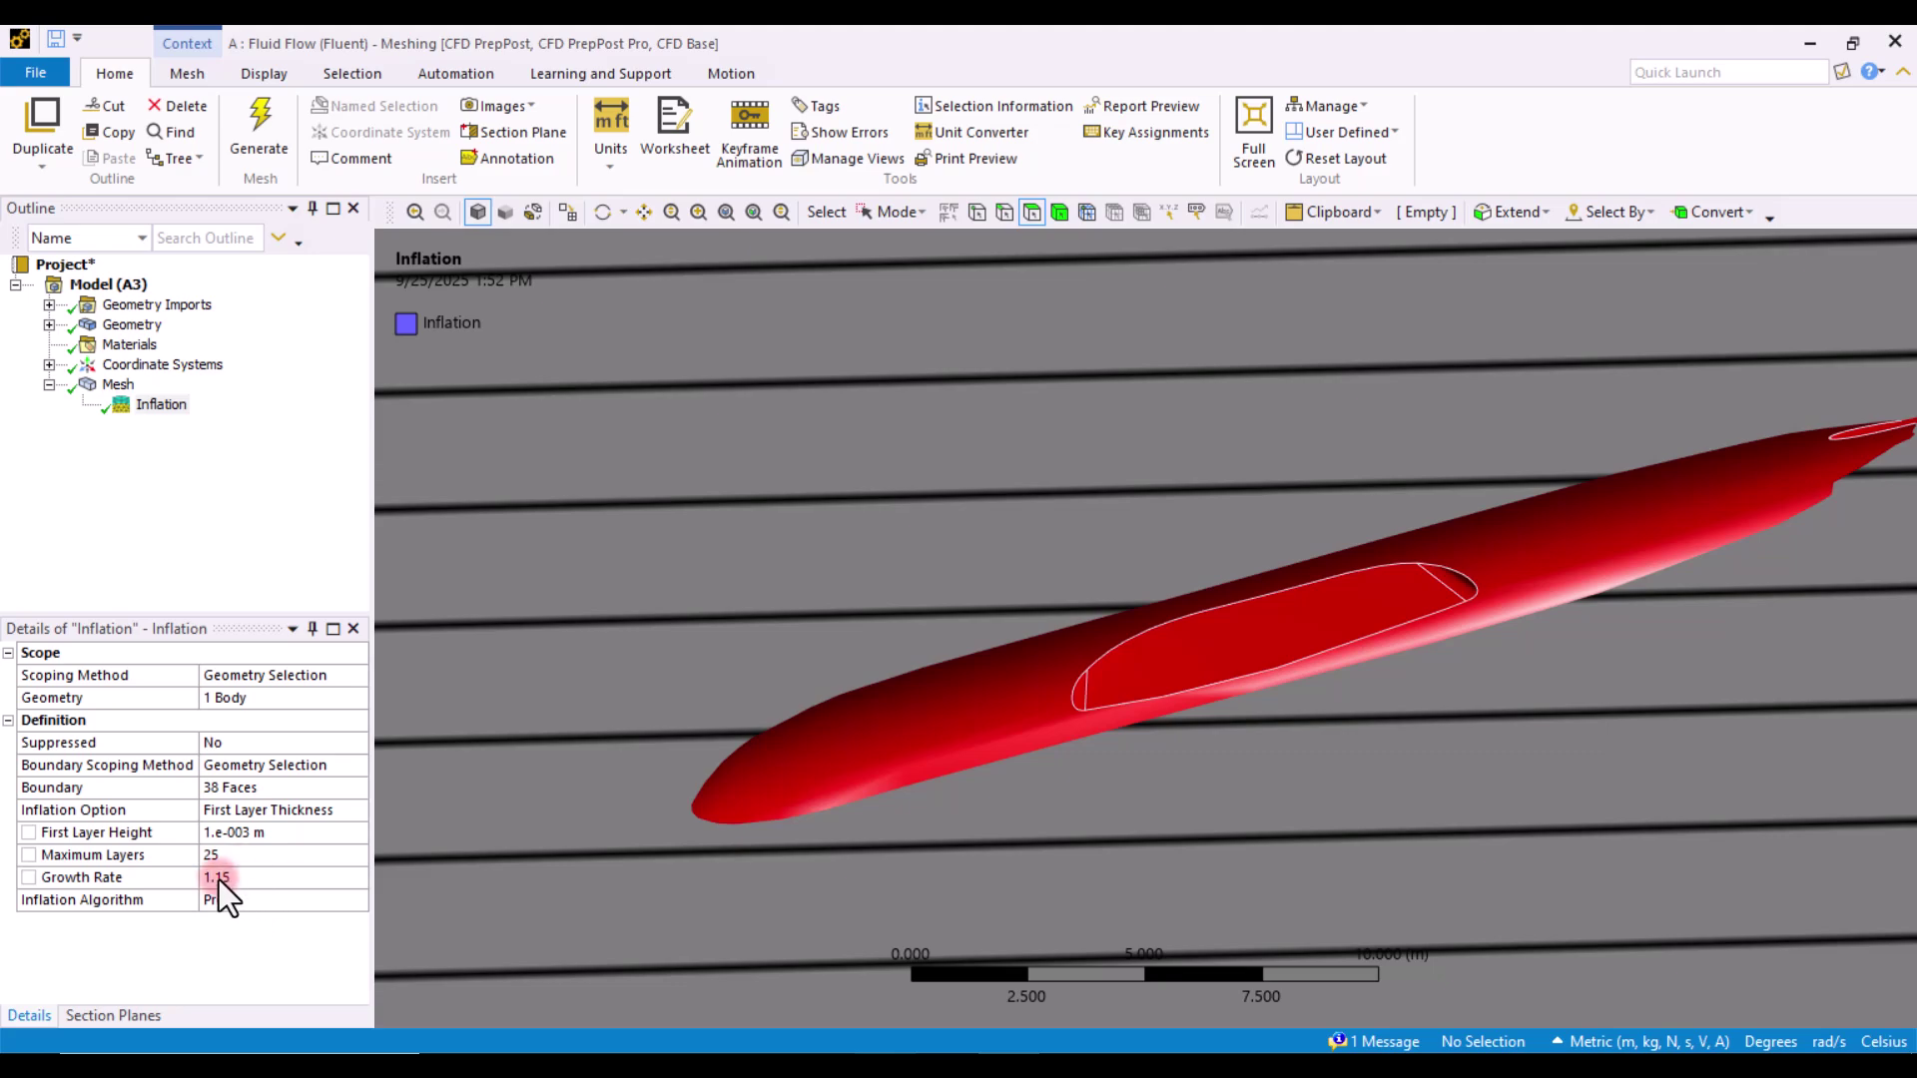
{"action": "left_click", "coordinate": [229, 878]}
{"action": "key", "text": "BackSpace"}
{"action": "key", "text": "BackSpace"}
{"action": "key", "text": "BackSpace"}
{"action": "key", "text": "BackSpace"}
{"action": "type", "text": "1.2"}
{"action": "key", "text": "Return"}
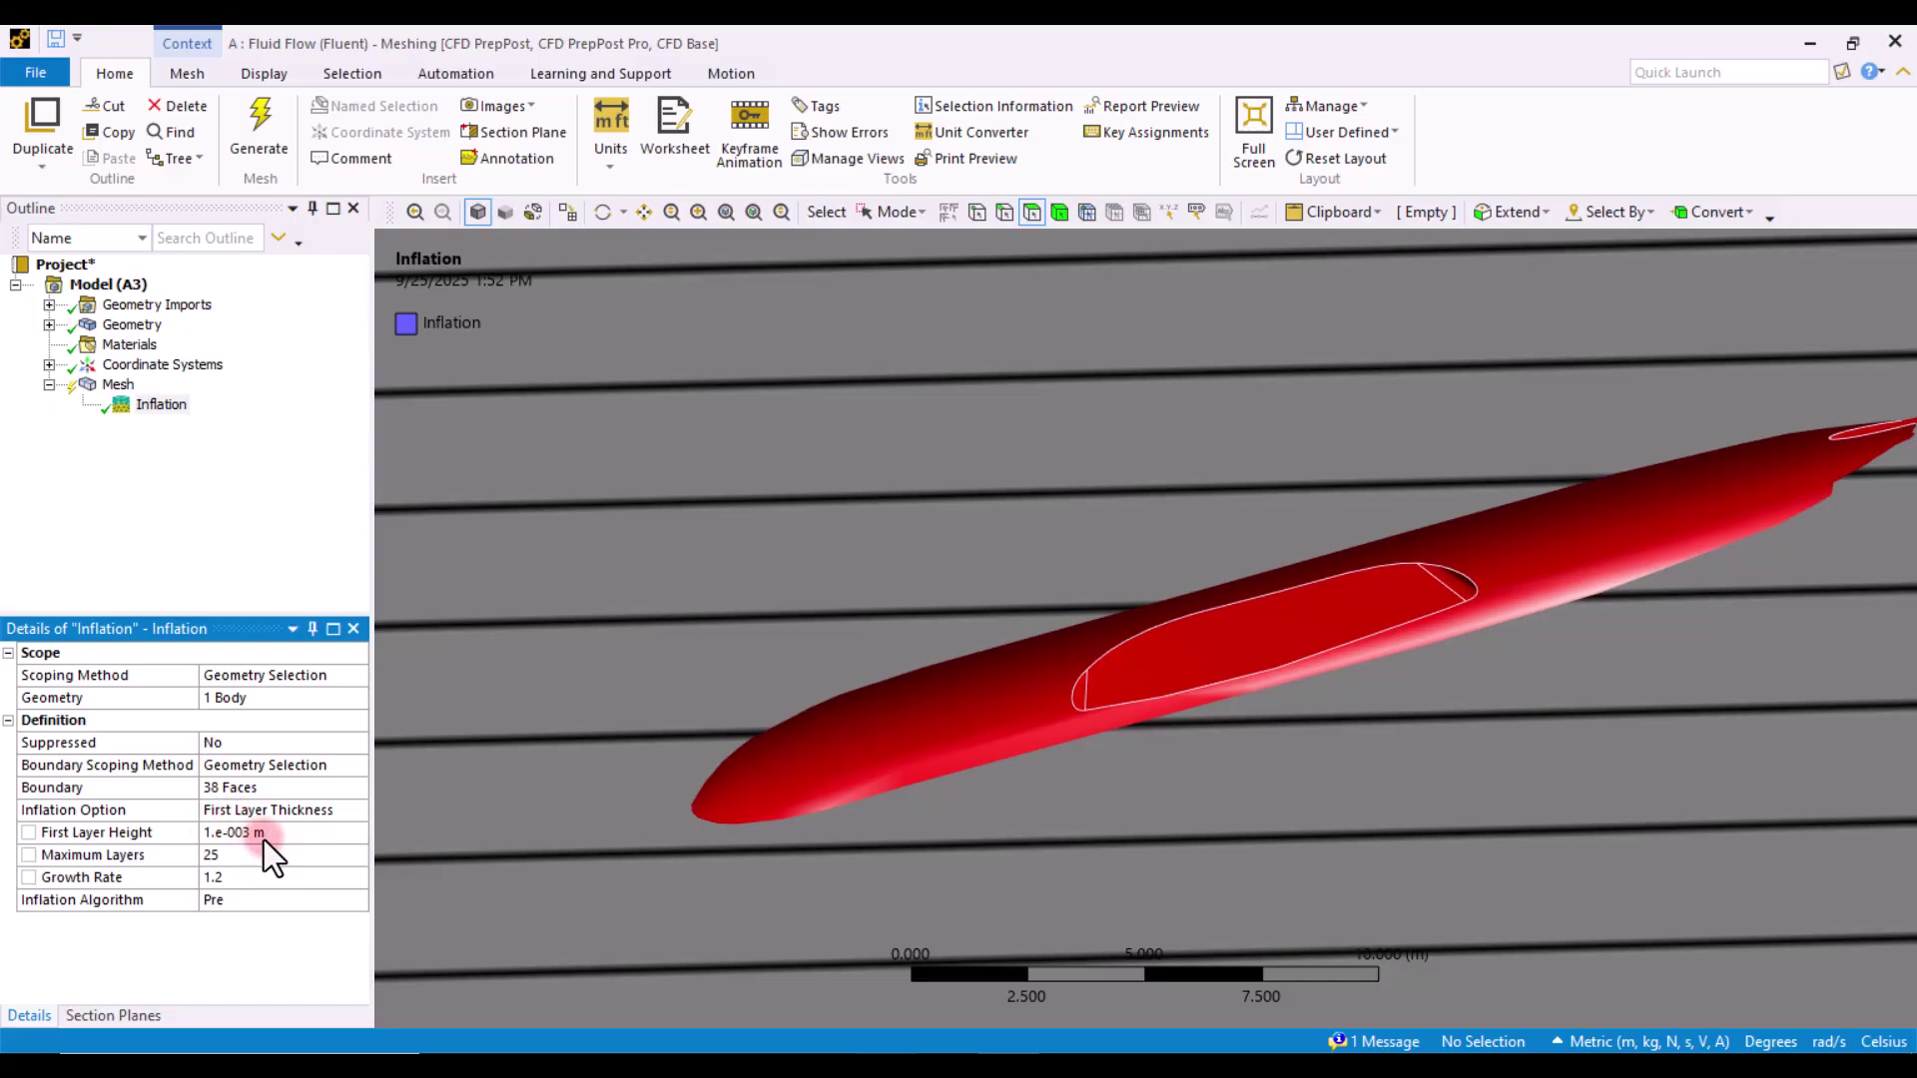
- Review the First Layer Height and Maximum Layers settings and pan the body left
{"action": "left_click", "coordinate": [151, 835]}
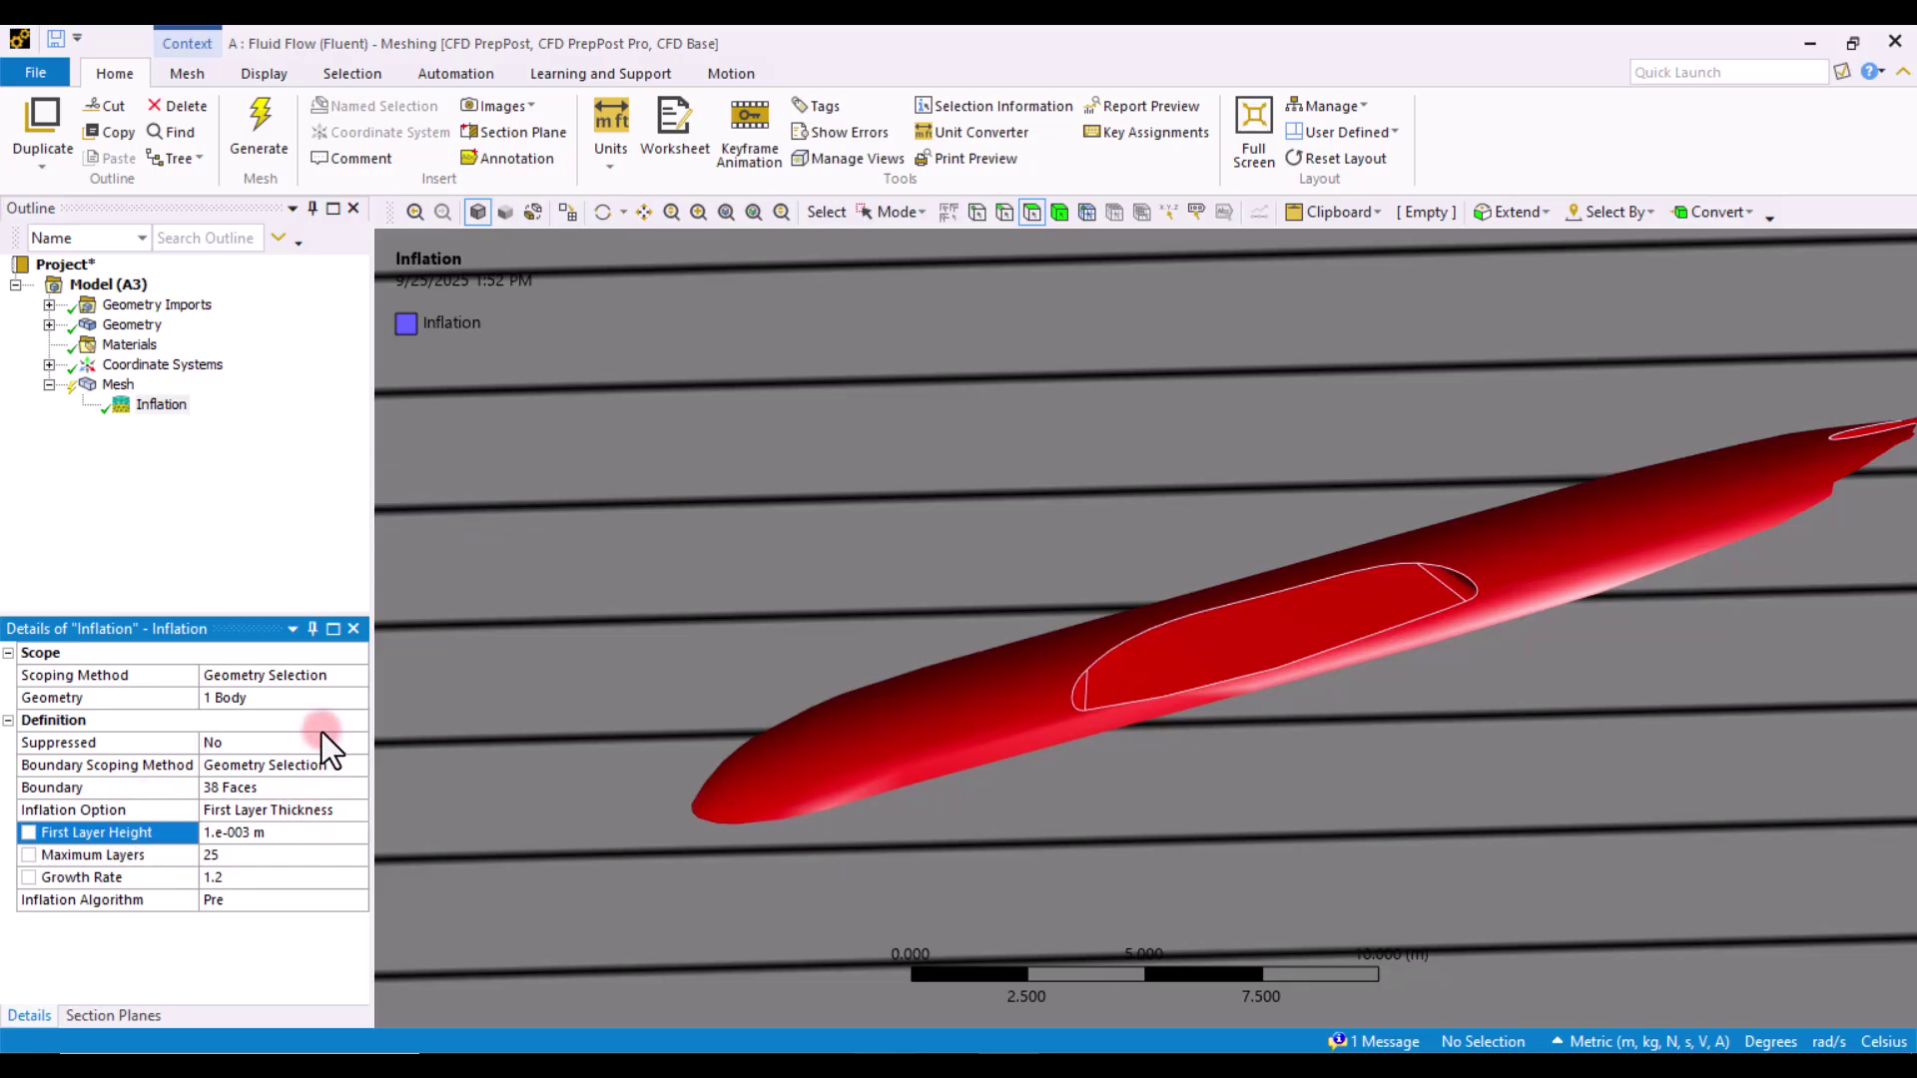
{"action": "left_click", "coordinate": [172, 839]}
{"action": "left_click", "coordinate": [134, 857]}
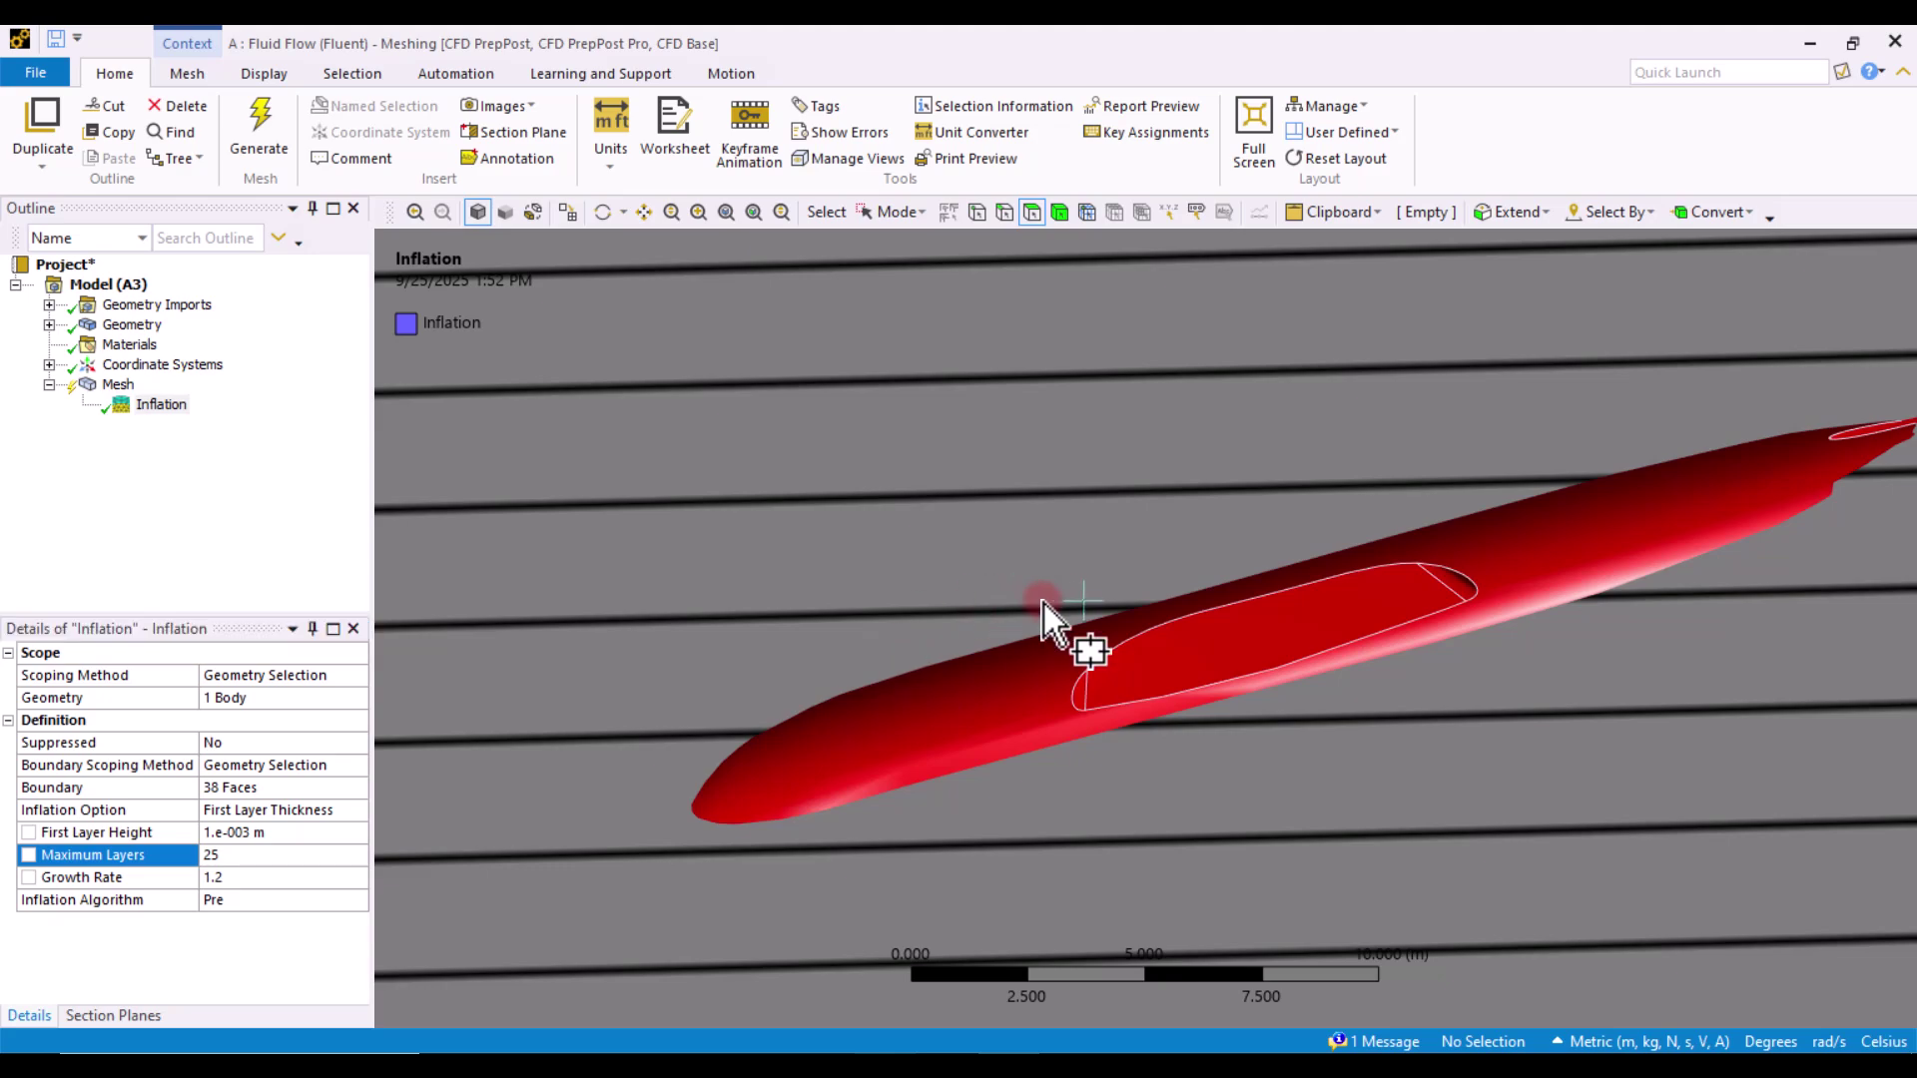
{"action": "middle_click_drag", "start_coordinate": [1046, 607], "coordinate": [868, 628], "text": "ctrl"}
{"action": "left_click", "coordinate": [840, 590]}
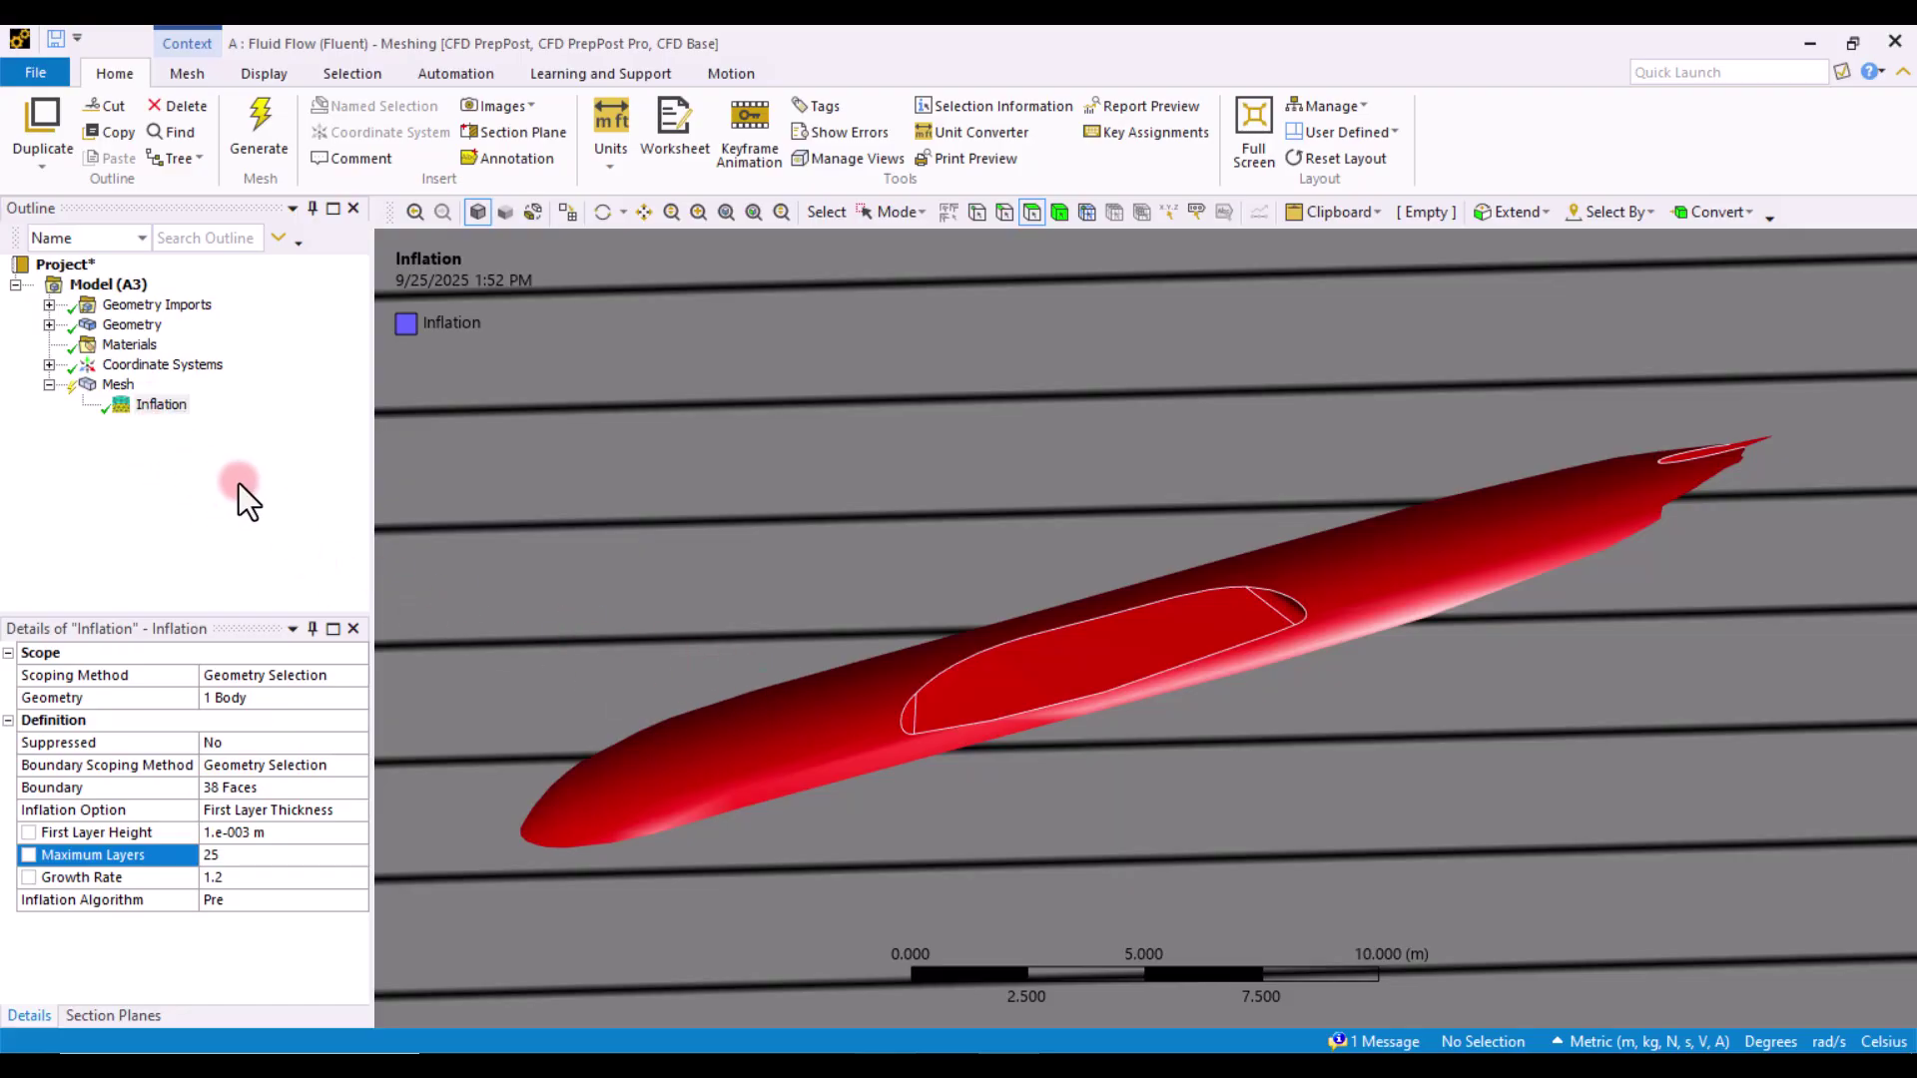
- Select the obsolete Mesh and box-zoom closely onto the inflation layers near the fuselage
{"action": "left_click", "coordinate": [117, 385]}
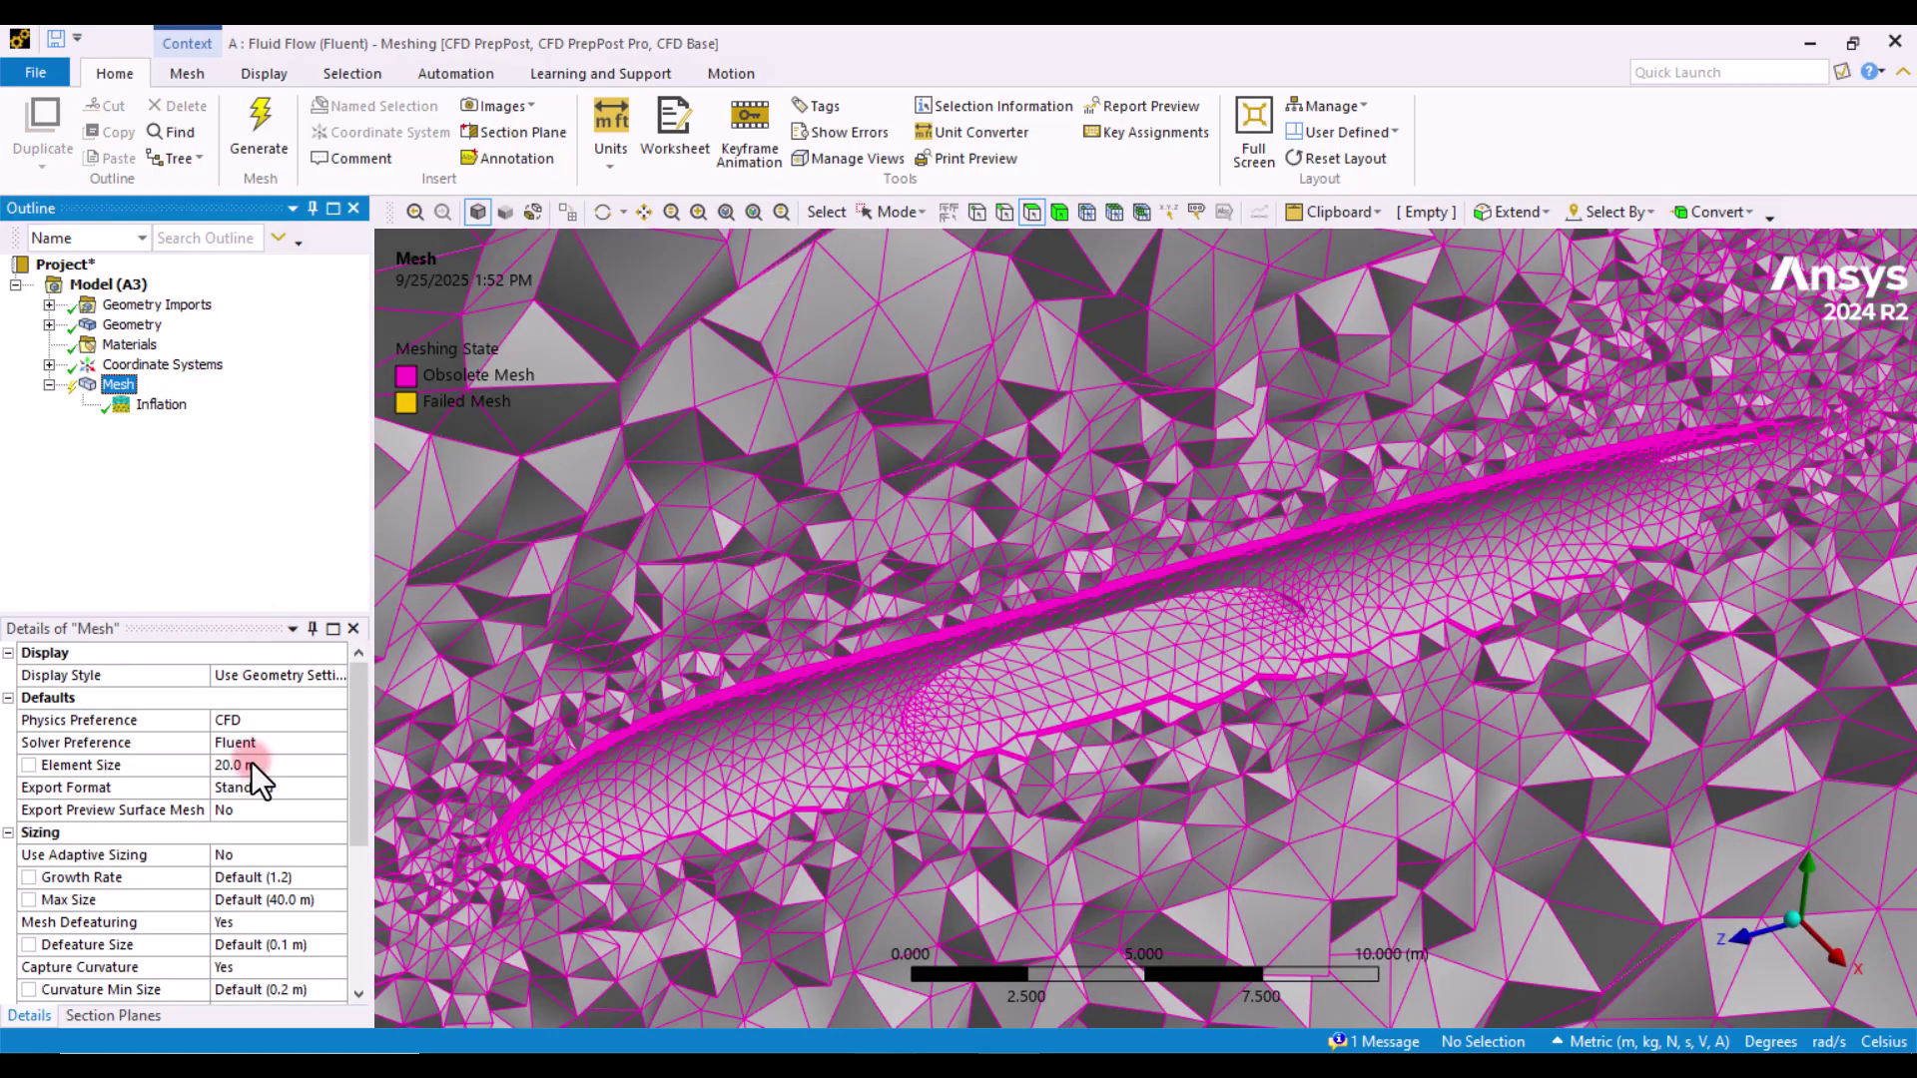
{"action": "middle_click_drag", "start_coordinate": [704, 704], "coordinate": [615, 712], "text": "shift"}
{"action": "right_click_drag", "start_coordinate": [615, 711], "coordinate": [651, 748]}
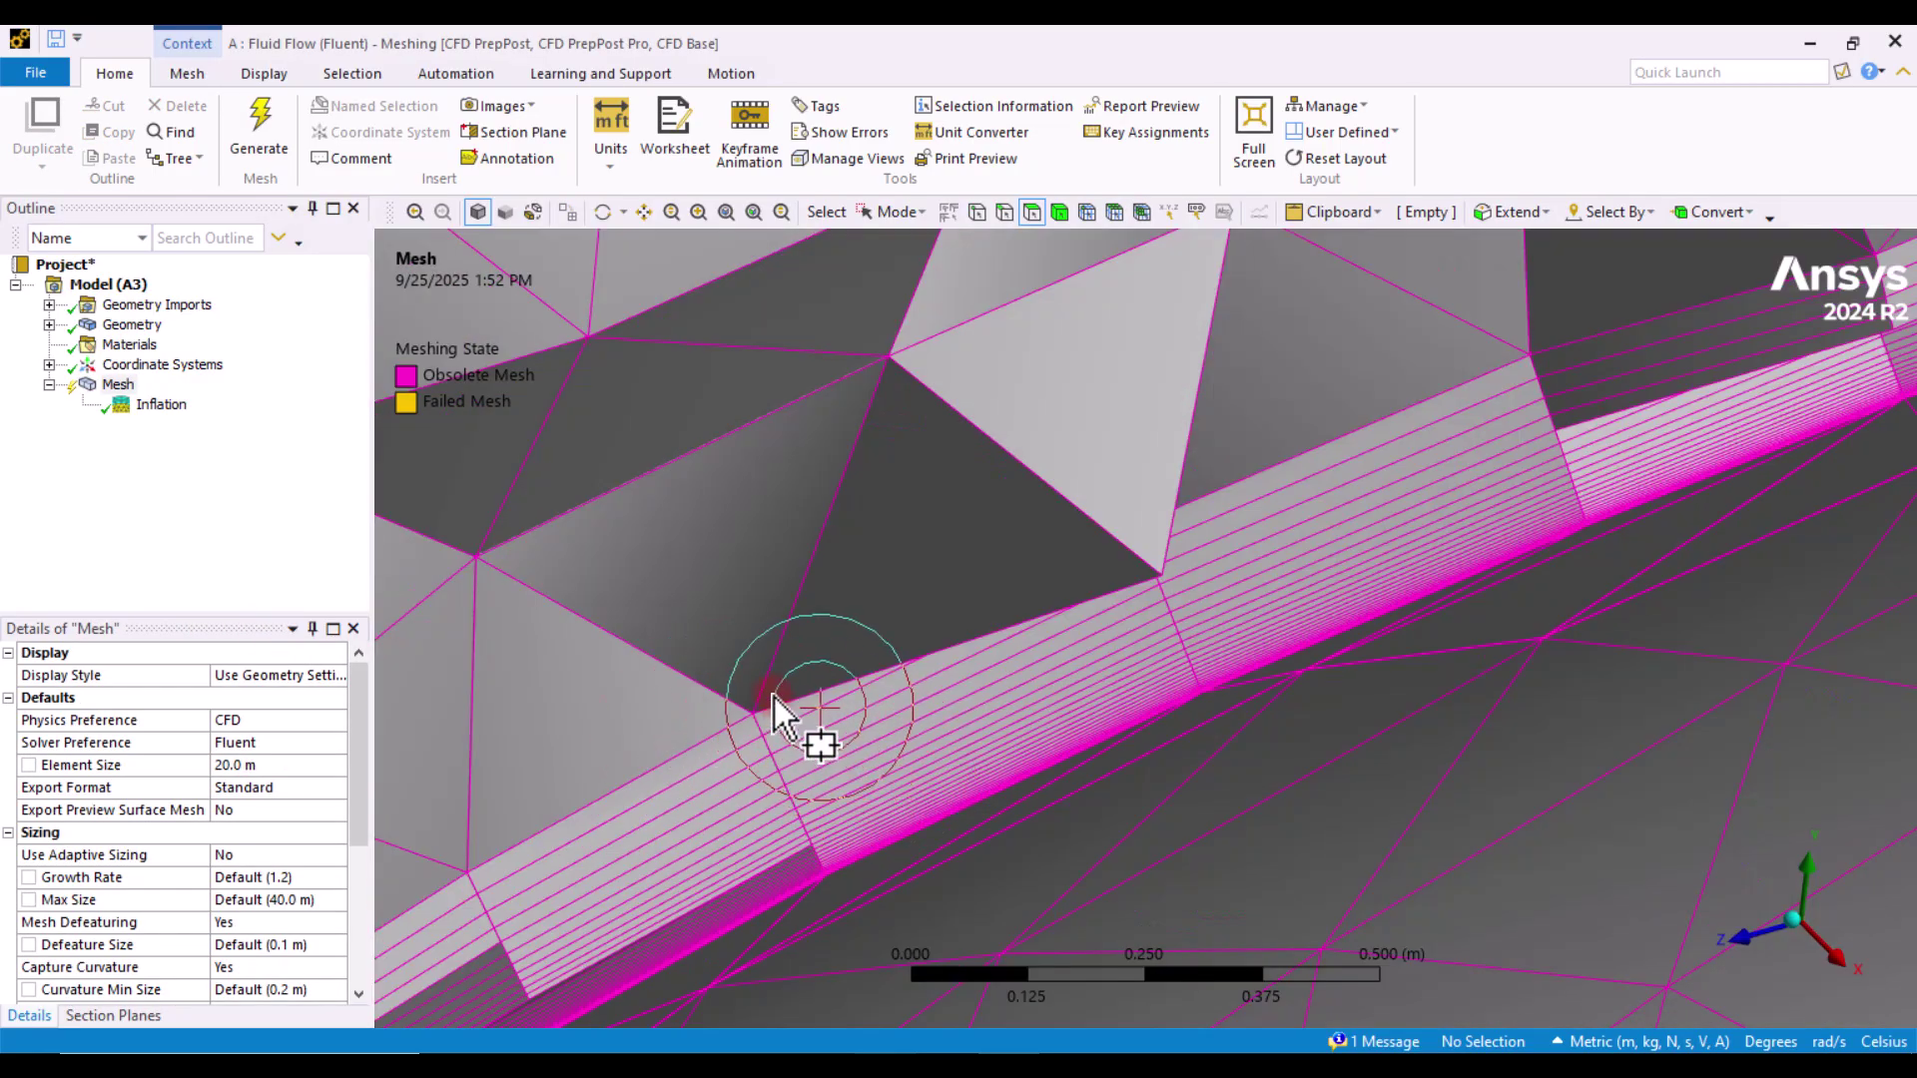